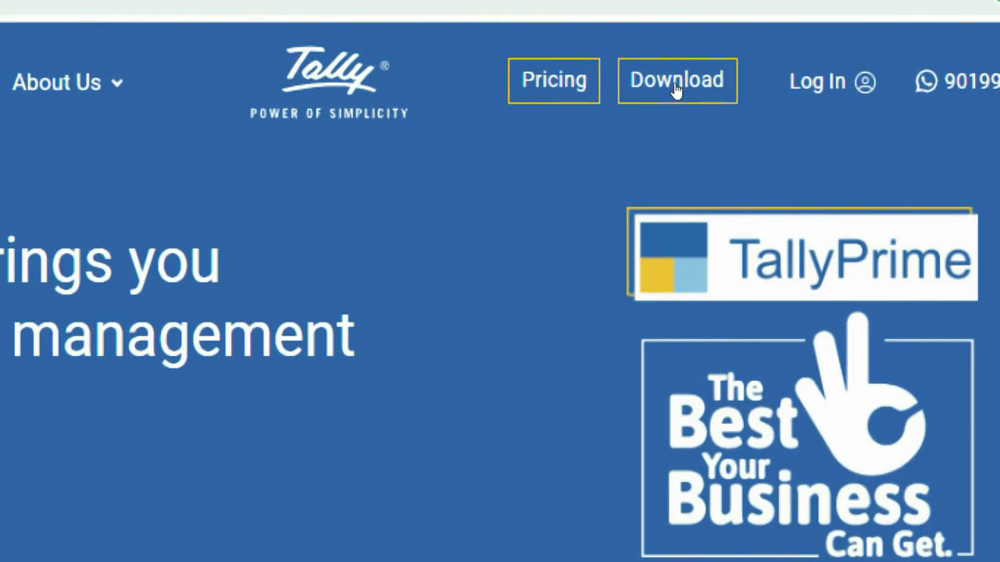
# Step: Download the standard TallyPrime Rel 2.1 installer from the Tally Solutions site and run setup.exe
pyautogui.click(676, 86)
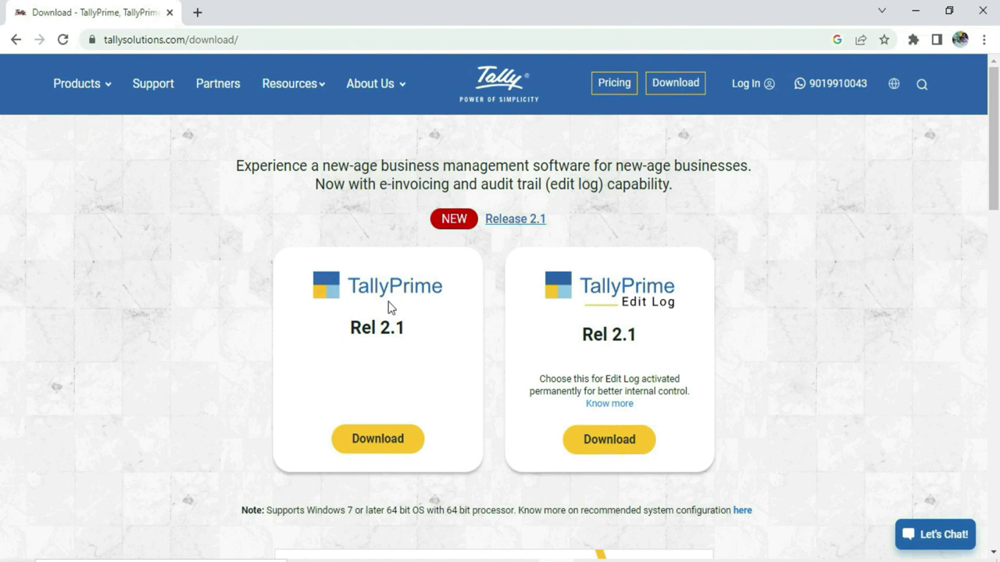
pyautogui.click(379, 442)
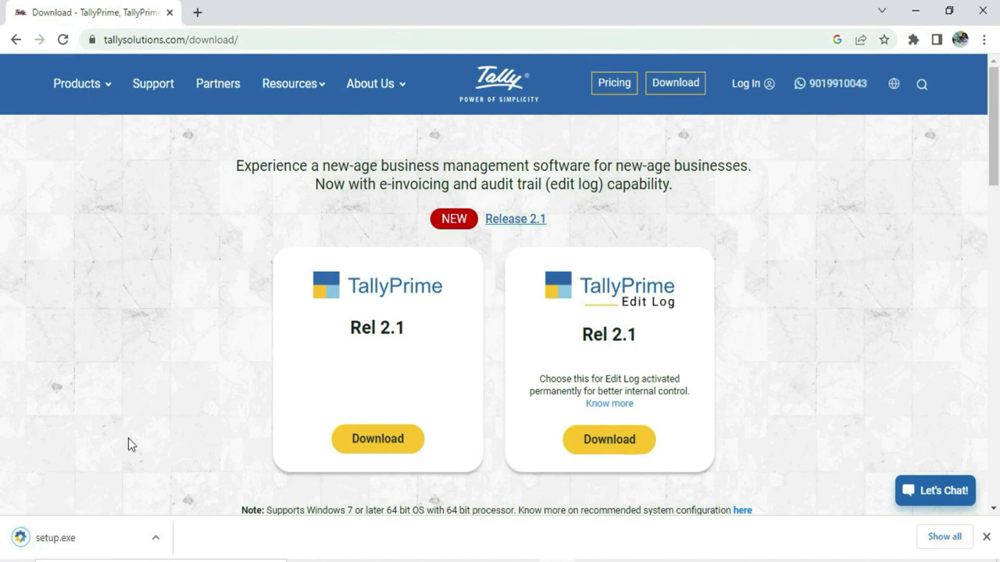
pyautogui.click(17, 542)
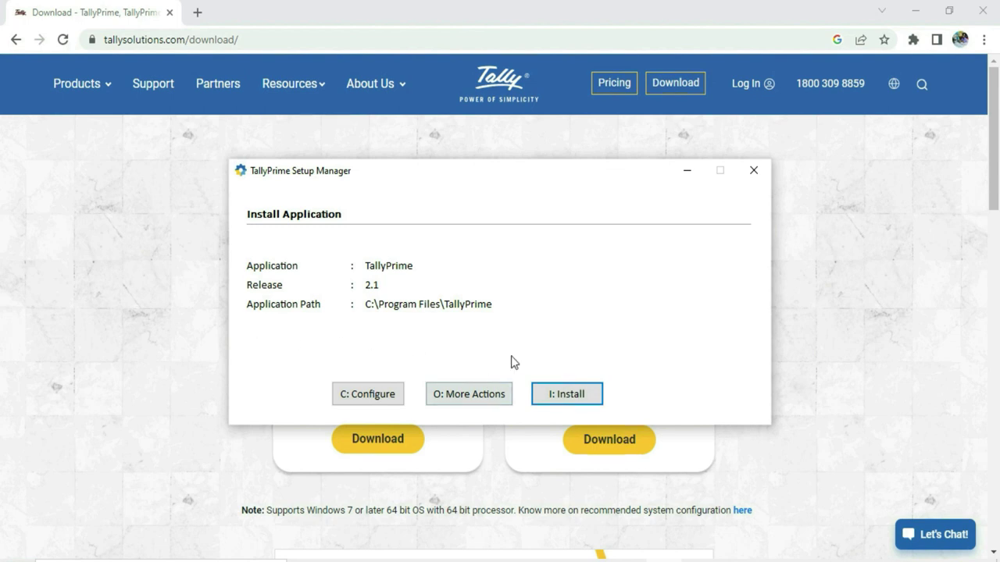
# Step: Install TallyPrime Release 2.1 to C:\Program Files\TallyPrime and start it
pyautogui.click(584, 394)
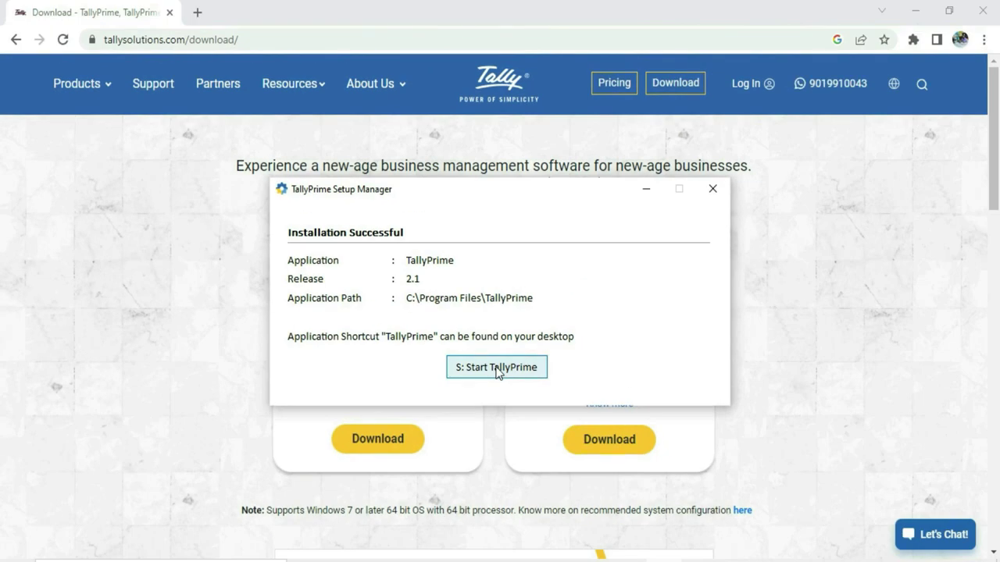
pyautogui.click(497, 368)
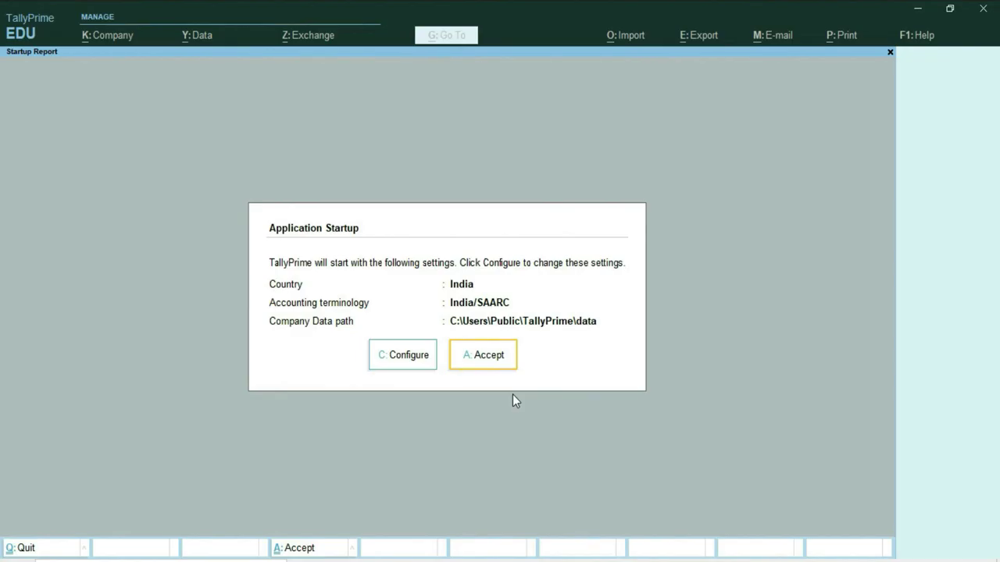
# Step: Accept the default startup settings and run TallyPrime in free Educational mode
pyautogui.click(491, 361)
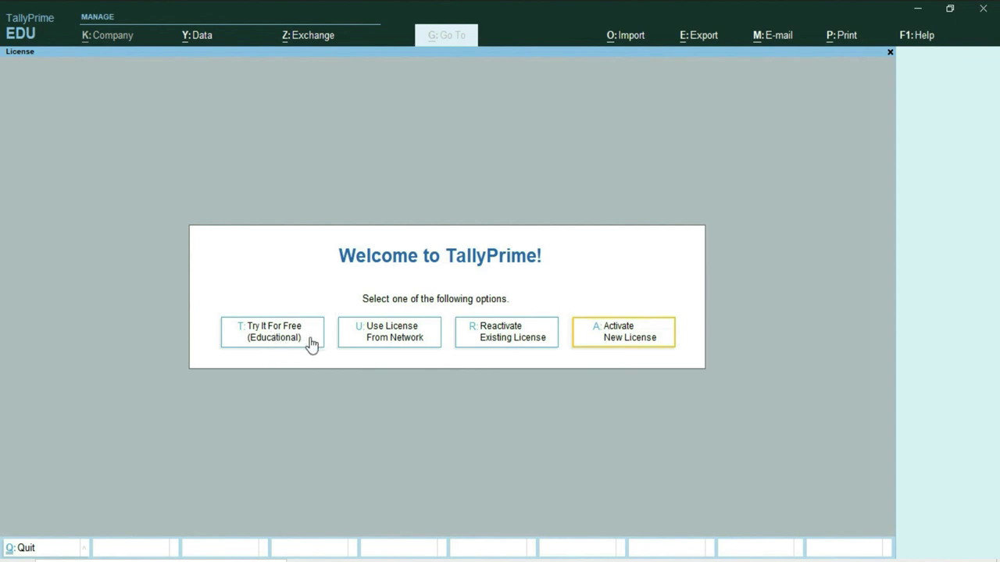
pyautogui.click(290, 338)
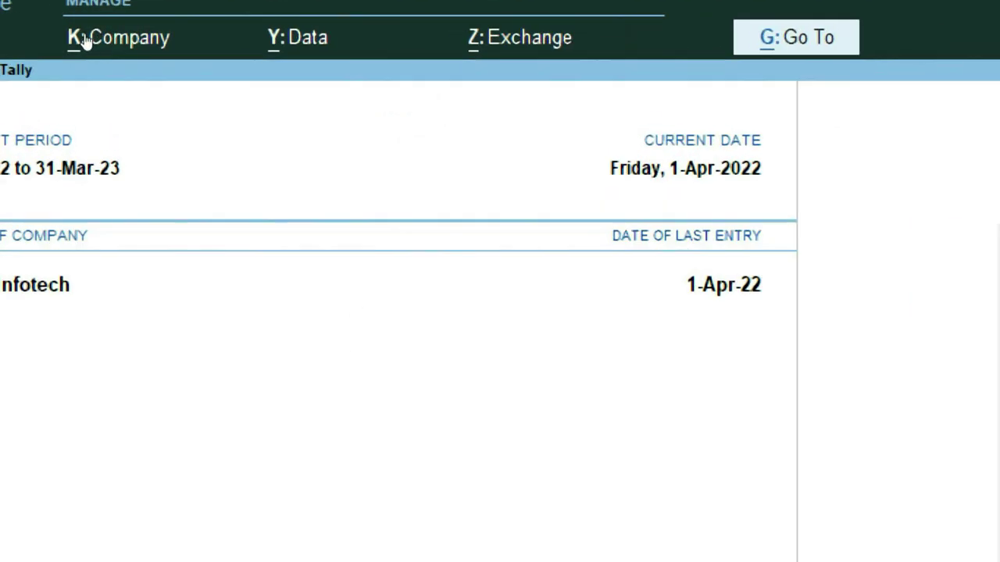
# Step: Turn on Control User Access for Excel Infotech with an administrator username and password
pyautogui.hotkey('alt', 'k')
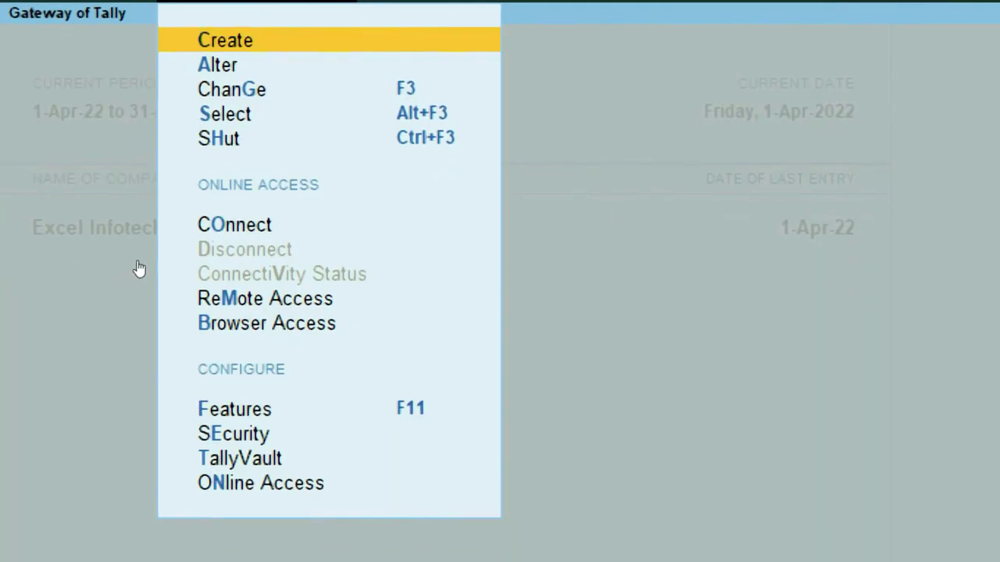
pyautogui.press('e')
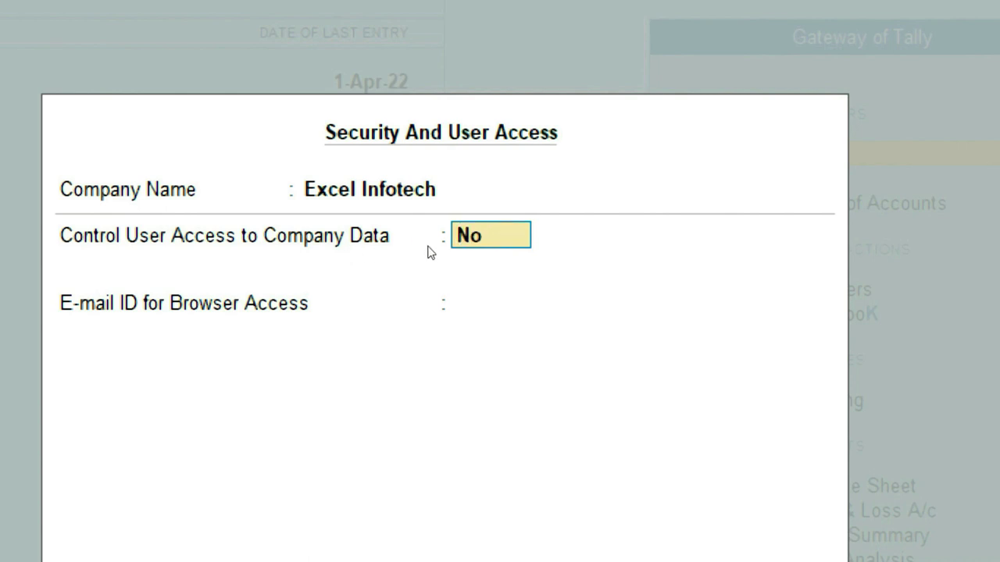
pyautogui.write('y')
pyautogui.press('Return')
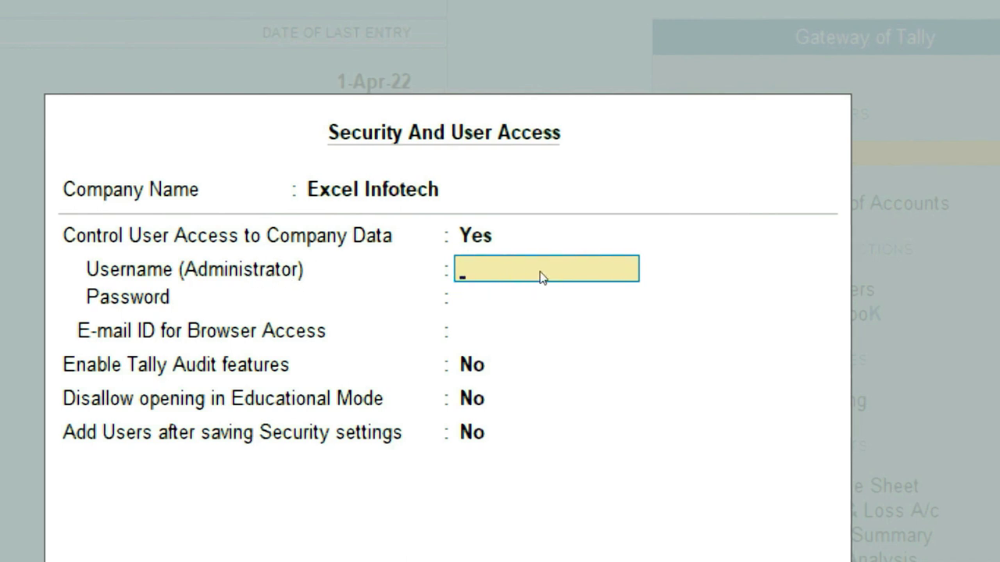
pyautogui.write('Excel')
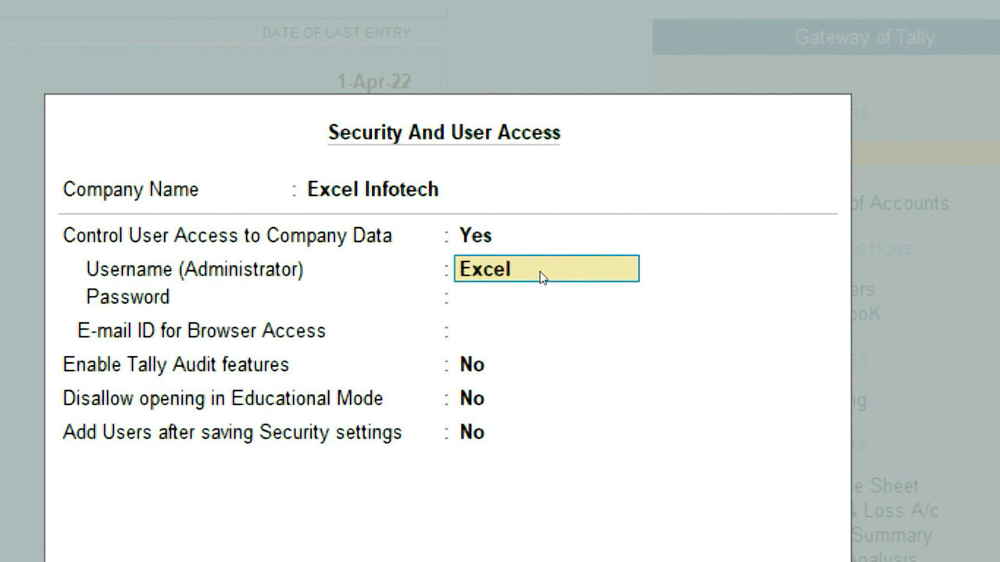
pyautogui.press('Return')
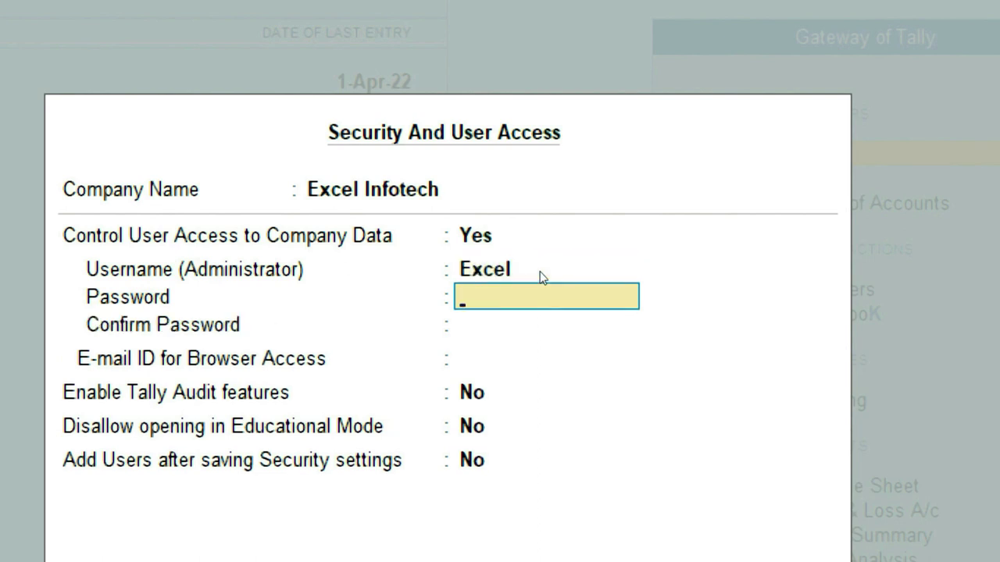
pyautogui.write('*')
pyautogui.press('Return')
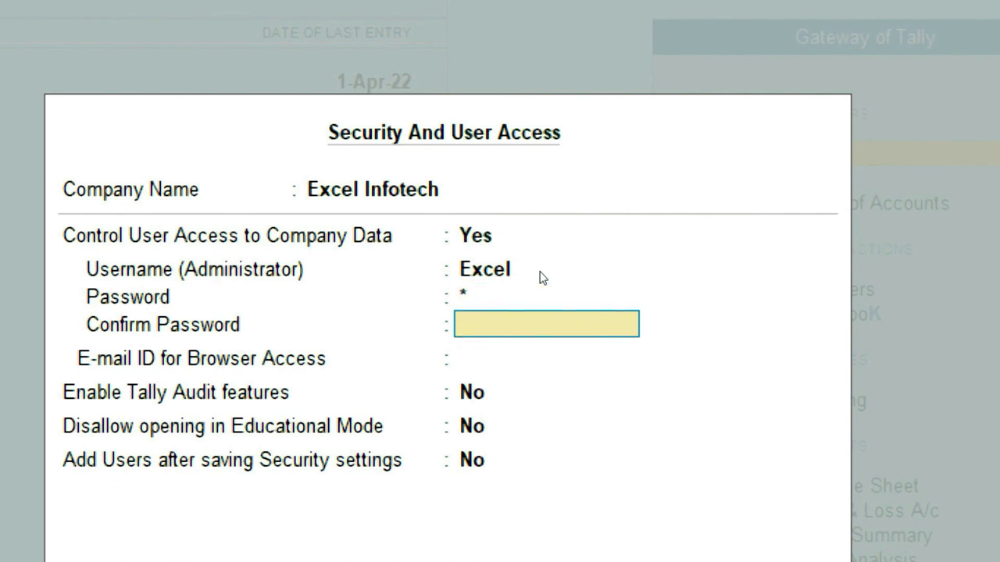
pyautogui.write('*')
pyautogui.press('Return')
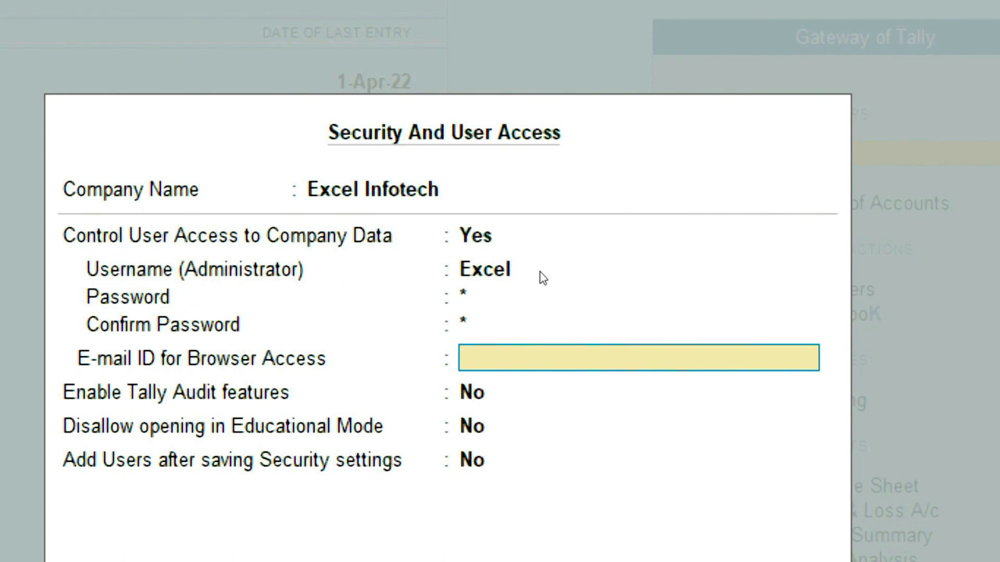
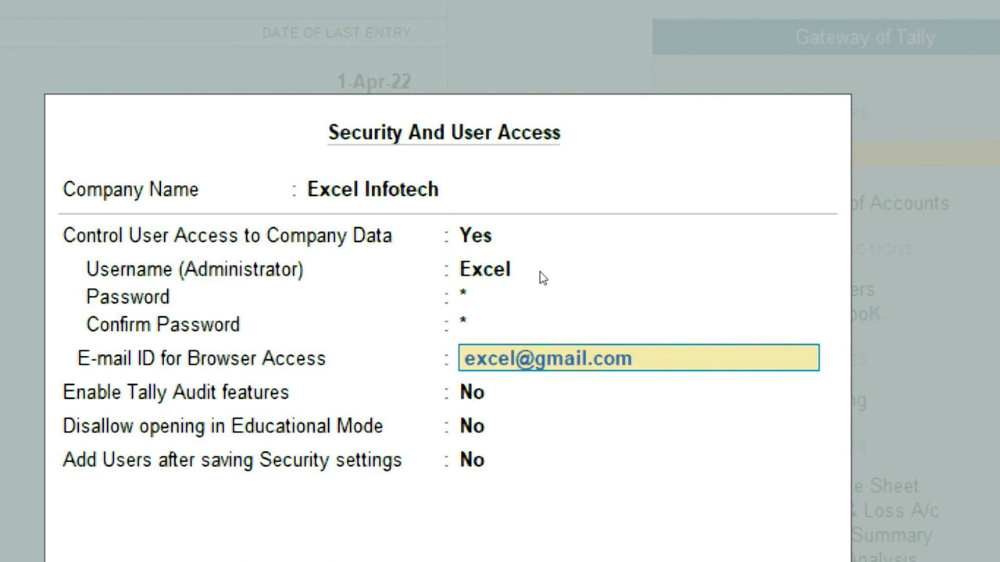
# Step: Enter the browser-access e-mail address and enable Tally Audit features
pyautogui.press('Return')
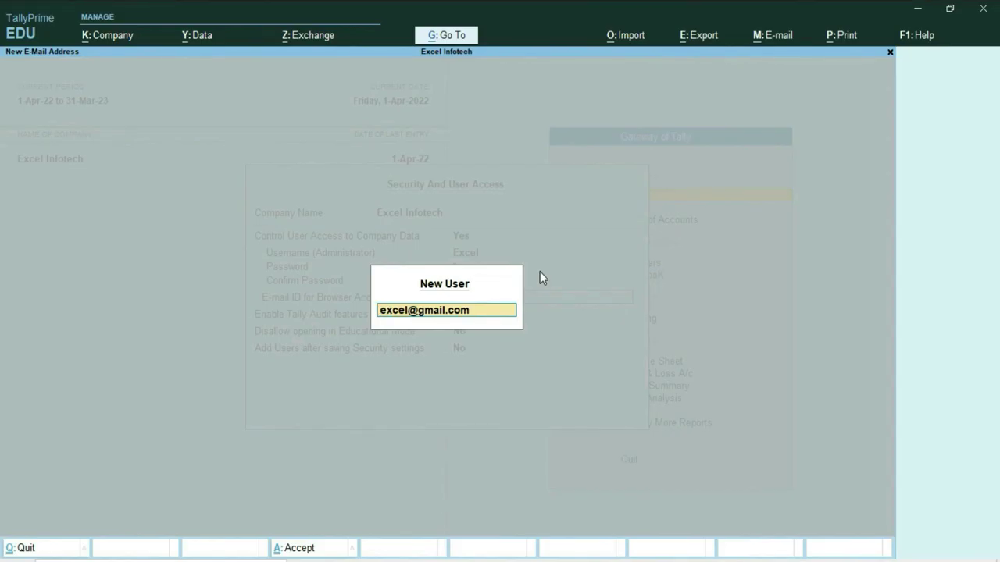
pyautogui.press('Return')
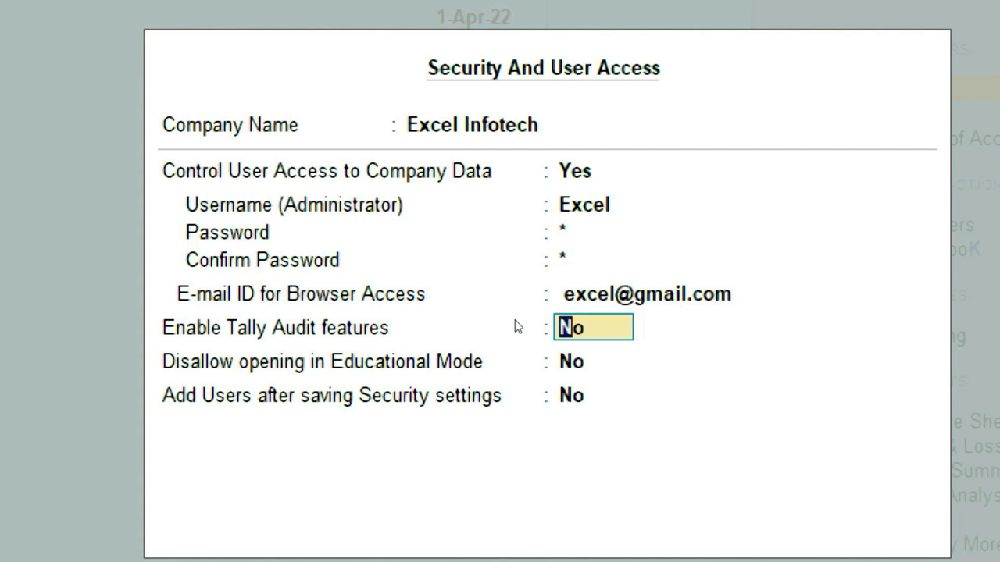
pyautogui.write('y')
pyautogui.press('Return')
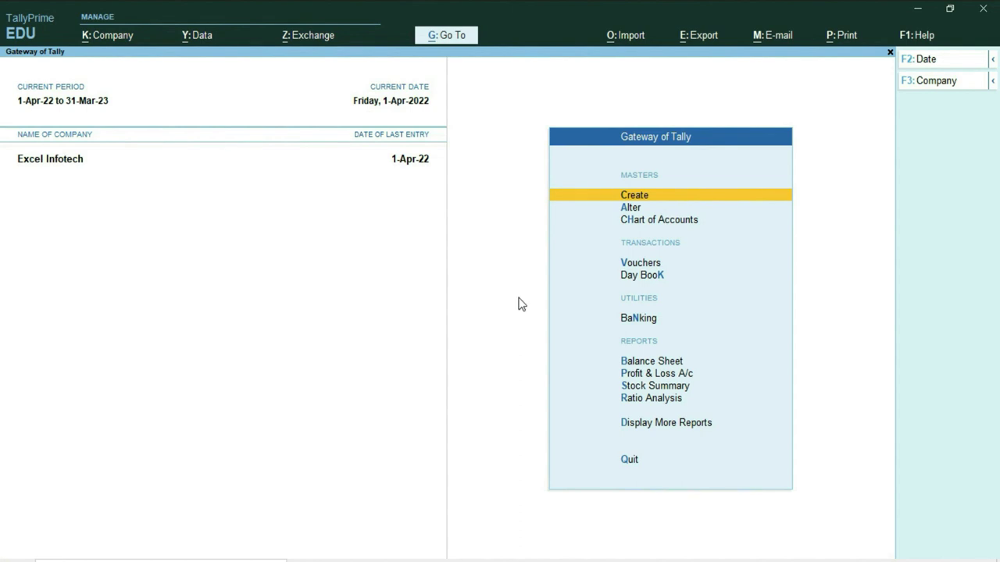
# Step: Set Control User Access to No using the current password, with e-mail ID None
pyautogui.click(102, 38)
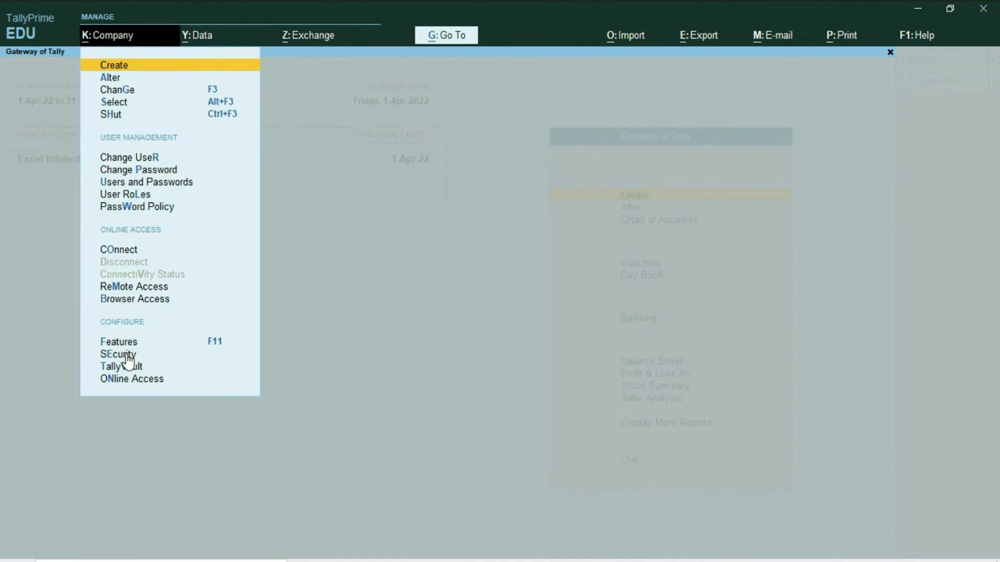
pyautogui.click(126, 353)
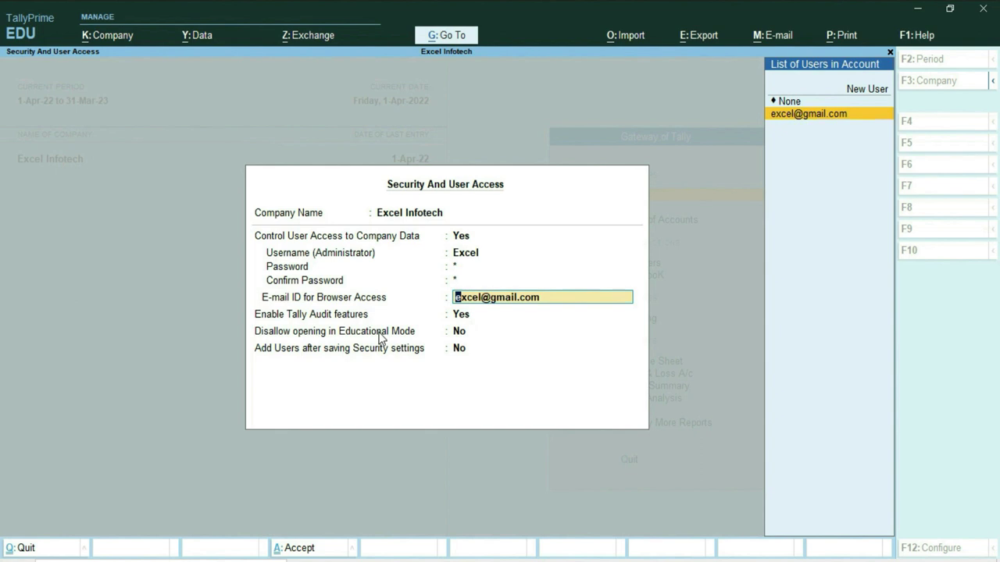
pyautogui.press('Up')
pyautogui.press('Up')
pyautogui.press('Up')
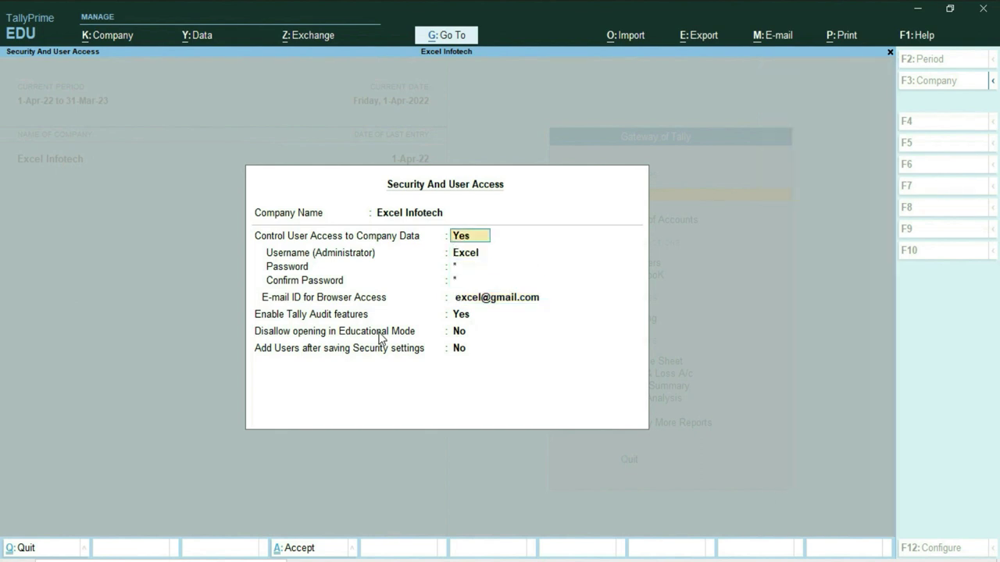
pyautogui.write('n')
pyautogui.press('Return')
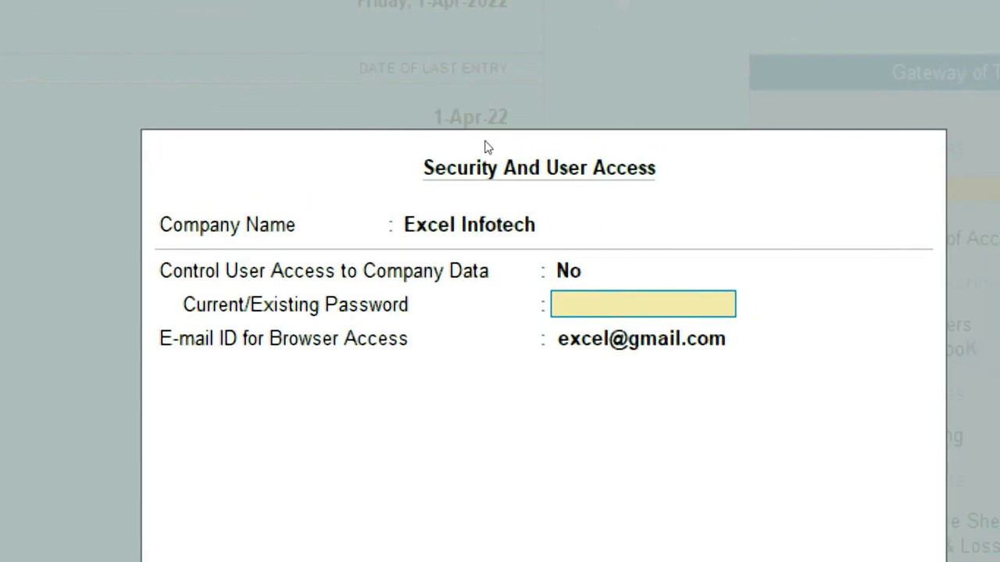
pyautogui.write('*')
pyautogui.press('Return')
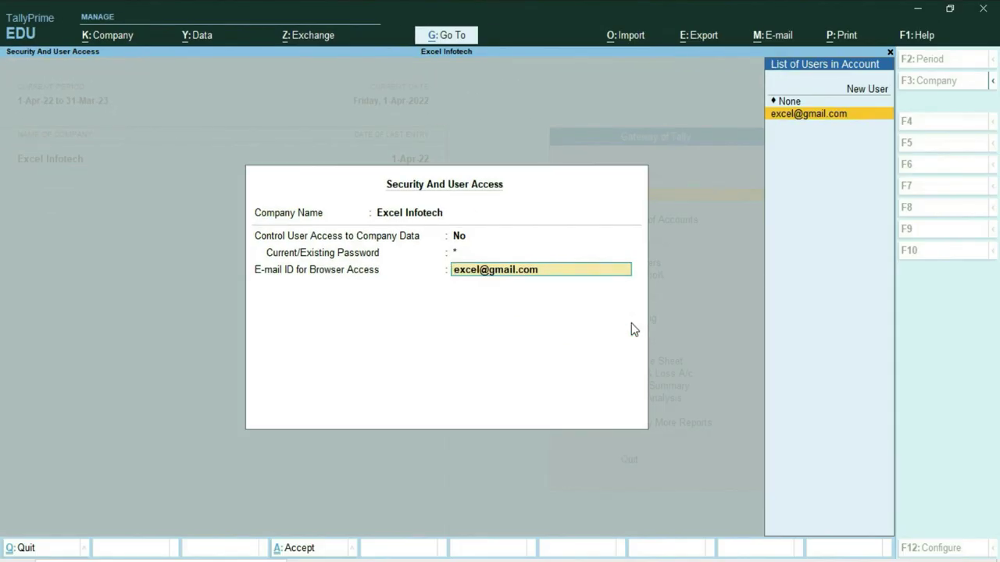
pyautogui.press('Up')
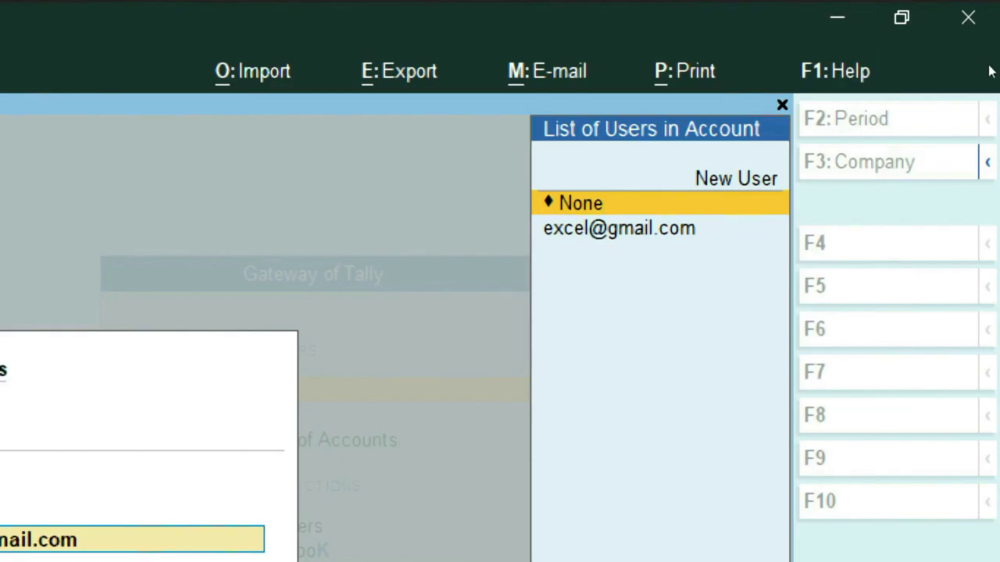
pyautogui.press('Return')
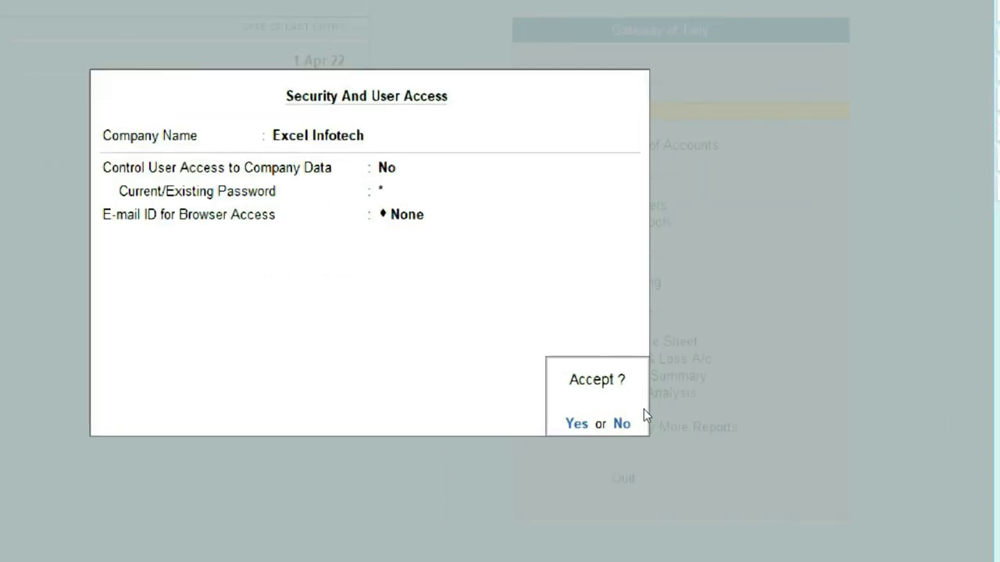
pyautogui.press('Return')
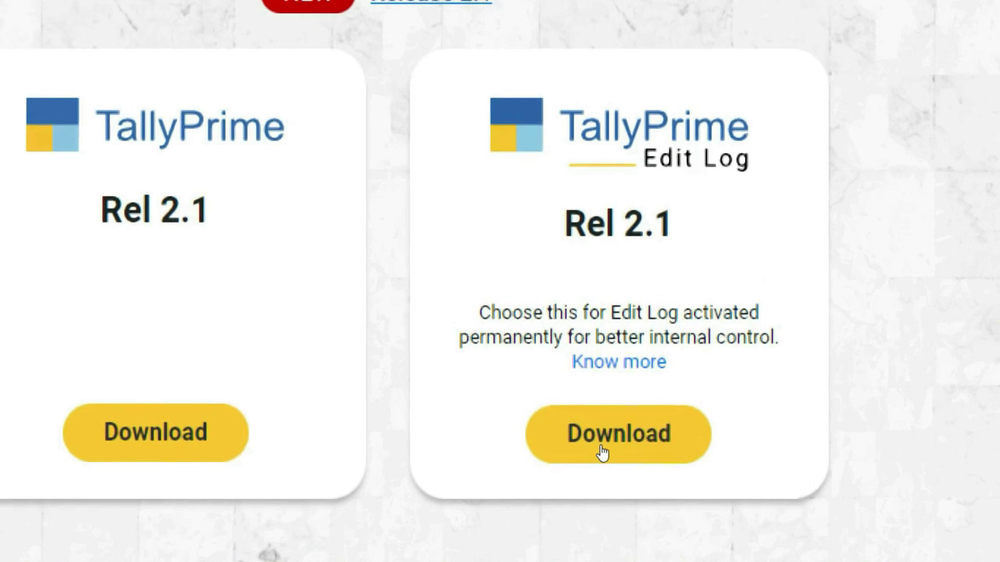
# Step: Download the TallyPrime Edit Log Rel 2.1 installer and run setup (1).exe
pyautogui.click(601, 452)
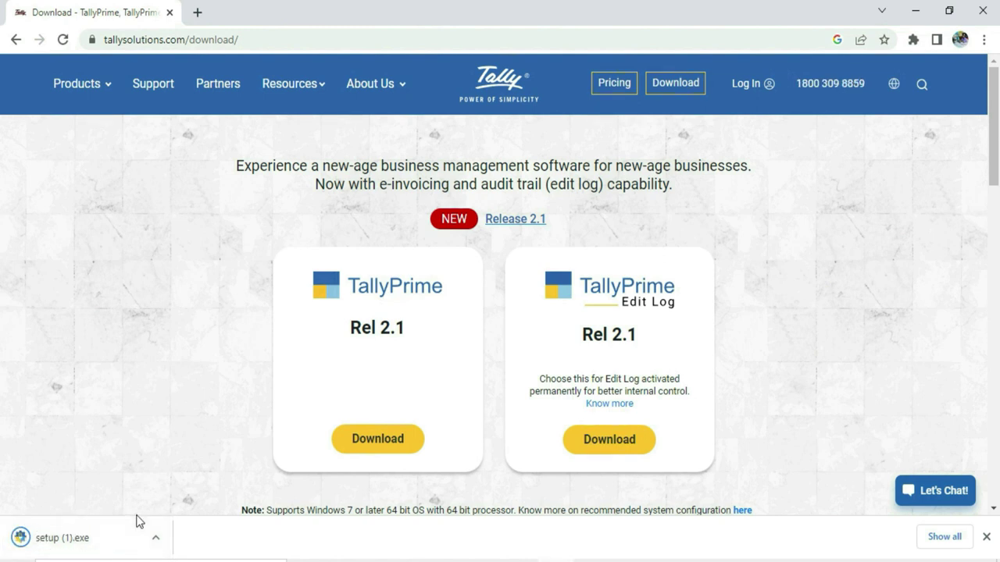
pyautogui.click(67, 540)
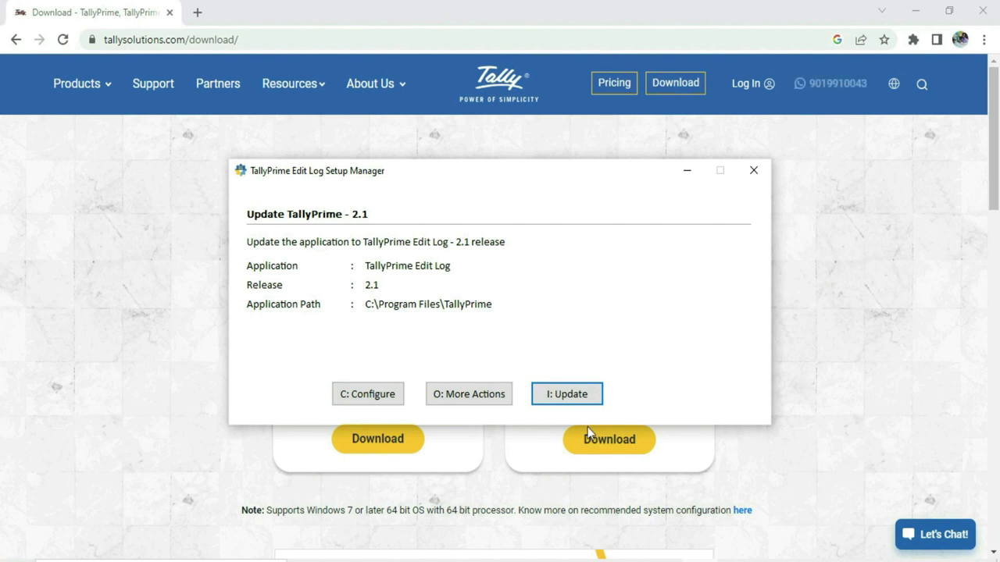
# Step: Install TallyPrime Edit Log 2.1 as a new copy and launch it
pyautogui.click(460, 400)
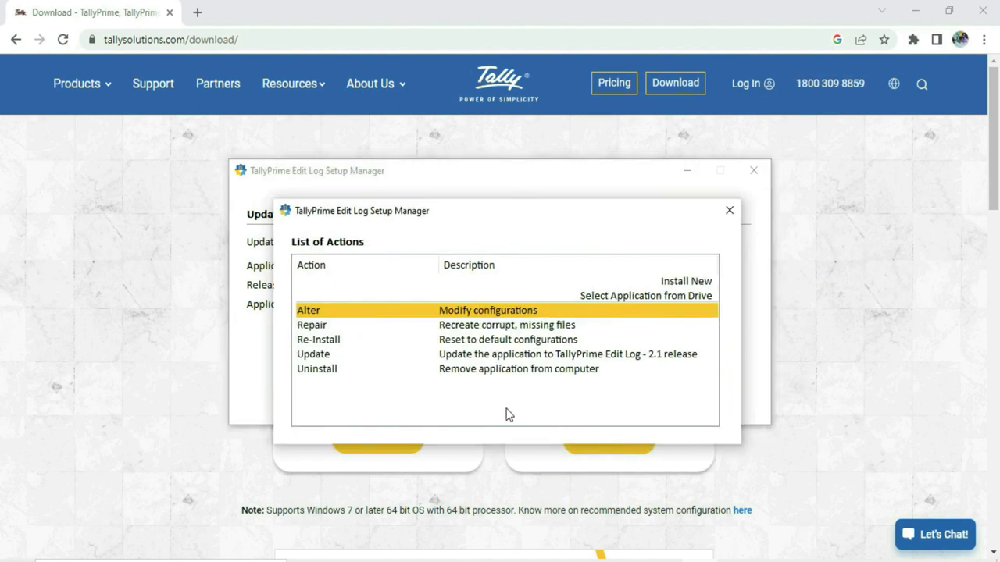
pyautogui.click(687, 285)
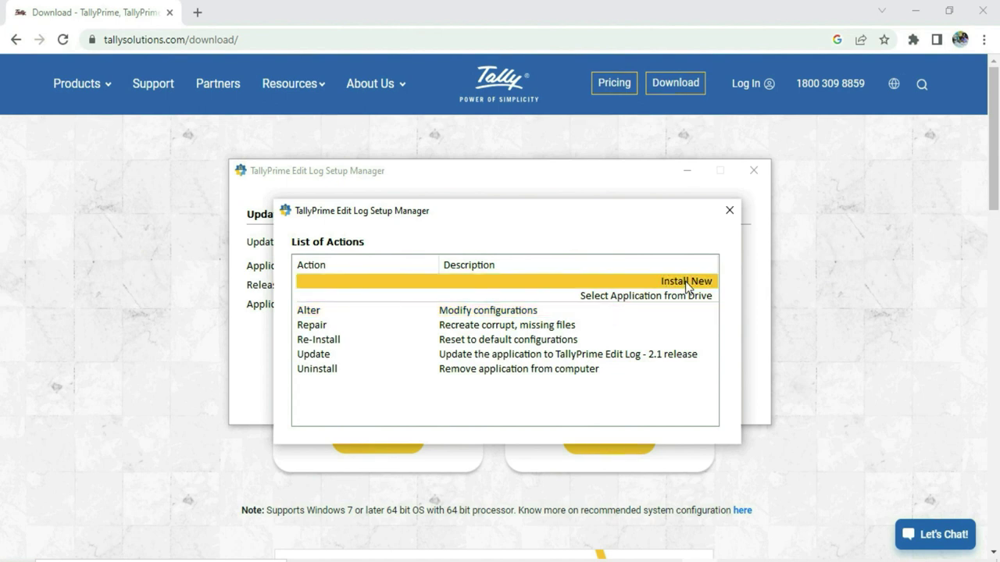
pyautogui.click(687, 284)
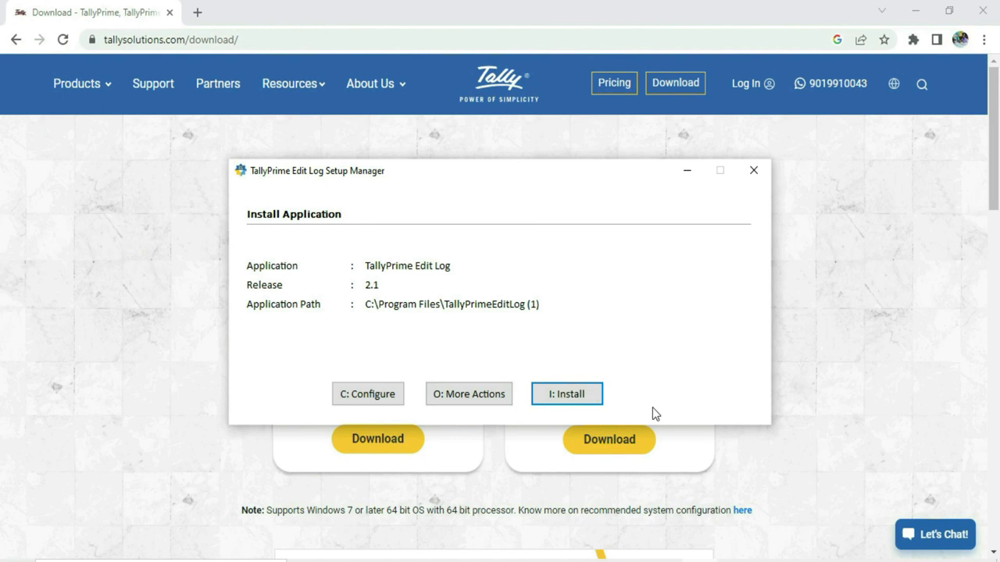
pyautogui.click(578, 402)
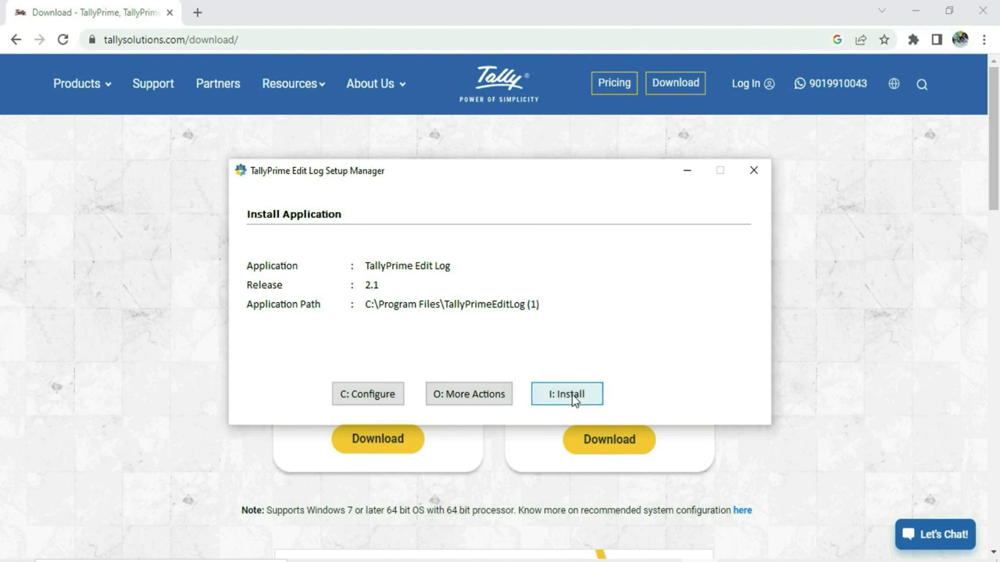
pyautogui.click(571, 398)
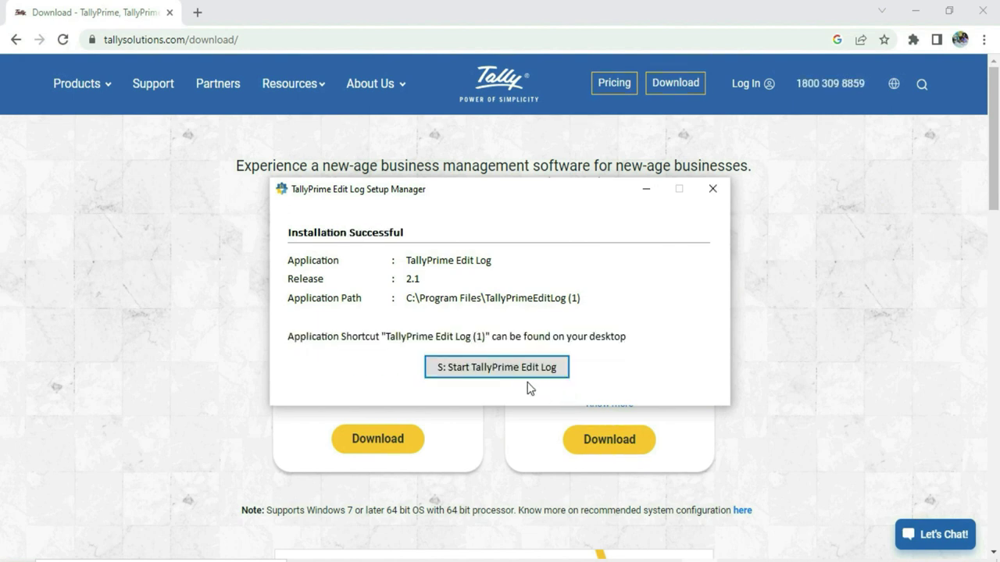
pyautogui.click(480, 371)
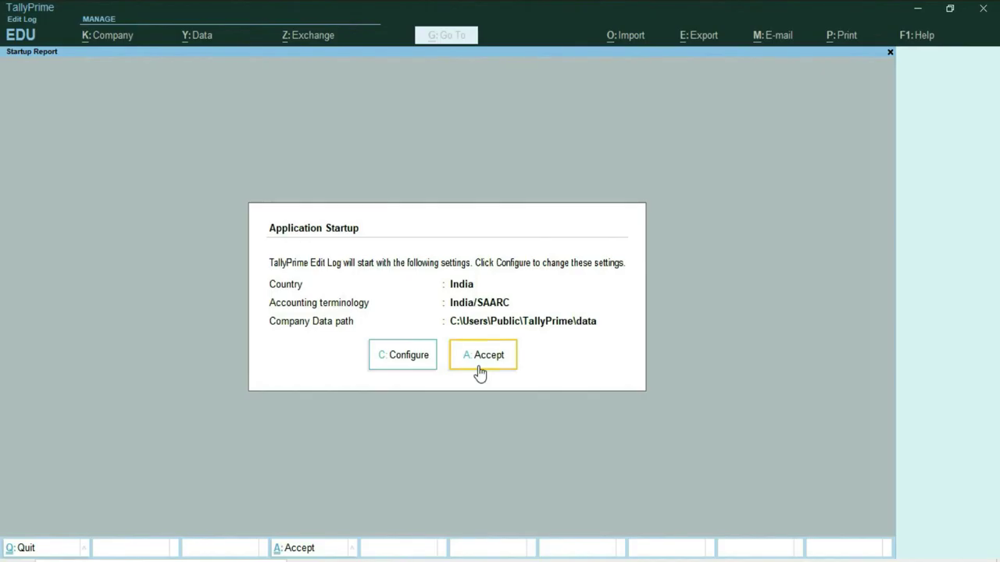
# Step: Accept startup defaults, choose free Educational mode, and migrate the company data
pyautogui.click(485, 360)
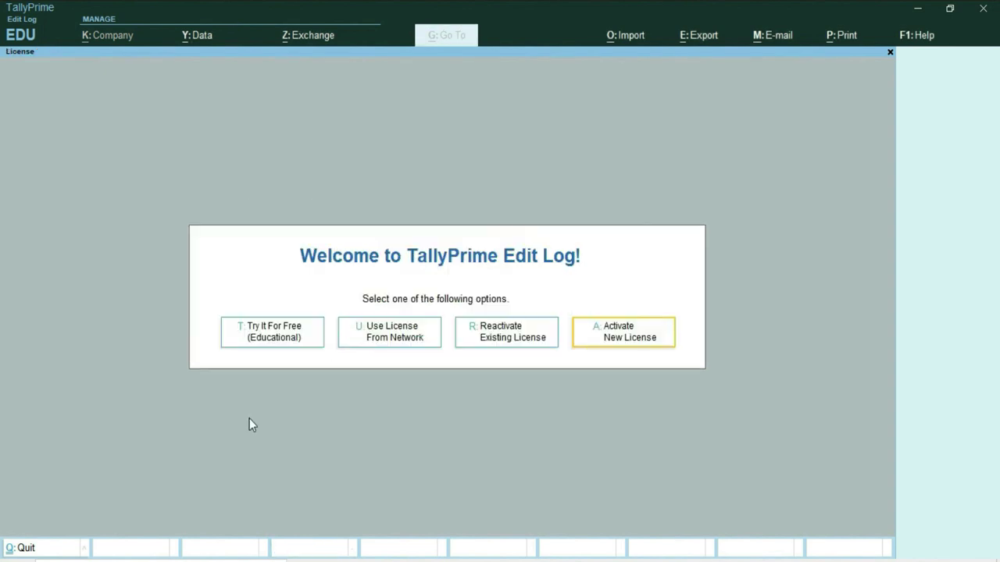
pyautogui.click(283, 336)
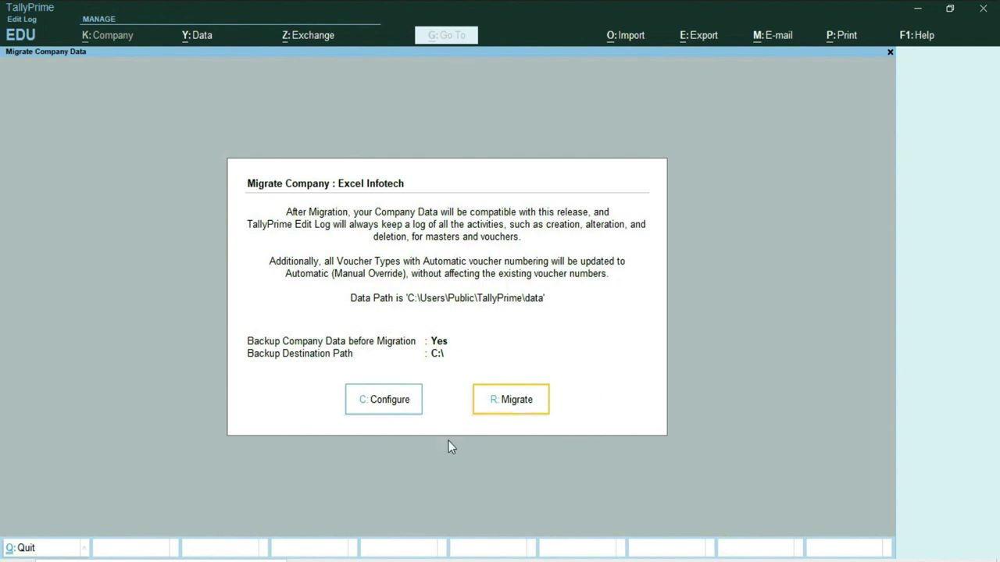
pyautogui.click(516, 402)
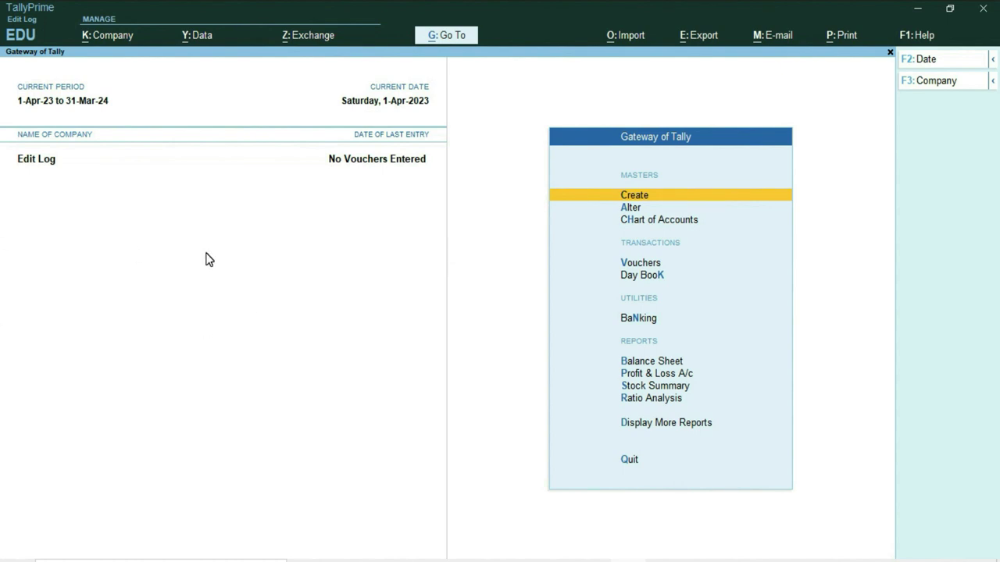
# Step: Check the empty Day Book, then go to voucher entry from the Gateway of Tally
pyautogui.click(648, 276)
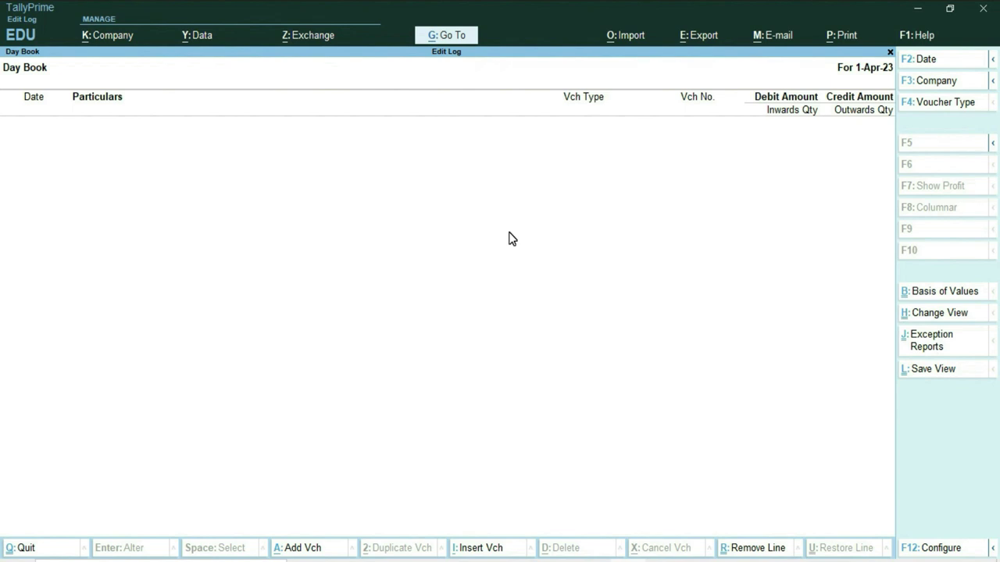
pyautogui.press('Escape')
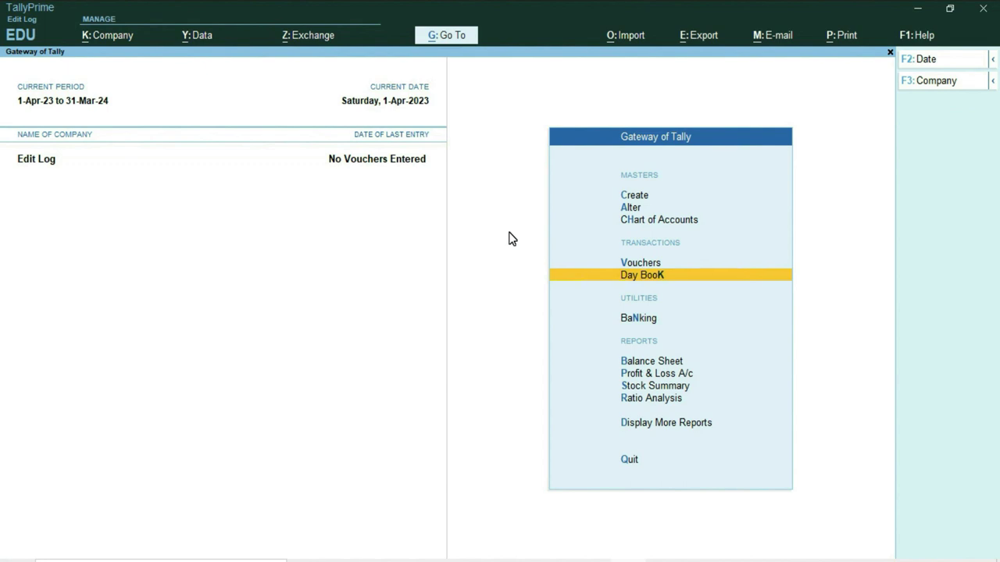
pyautogui.press('Up')
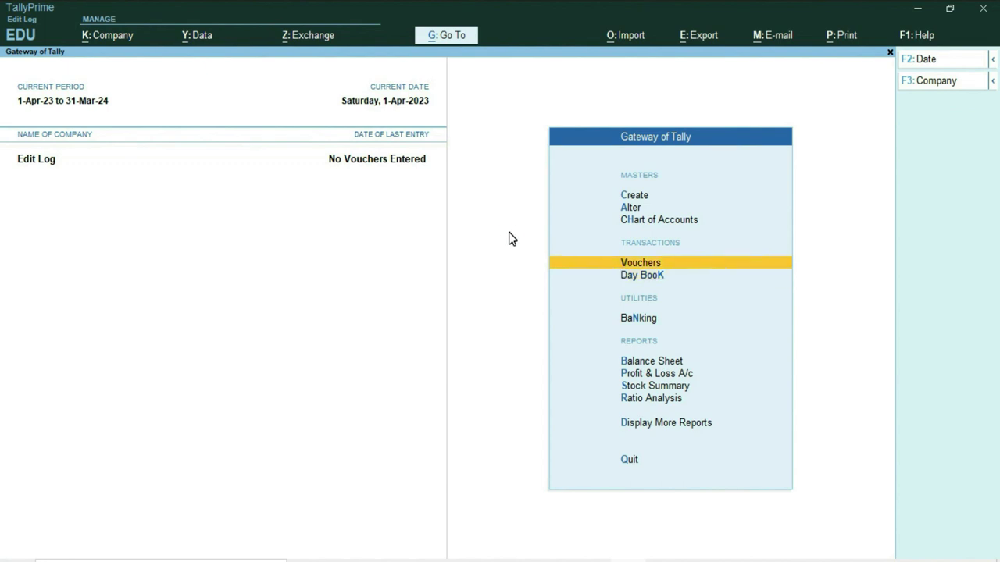
pyautogui.press('Return')
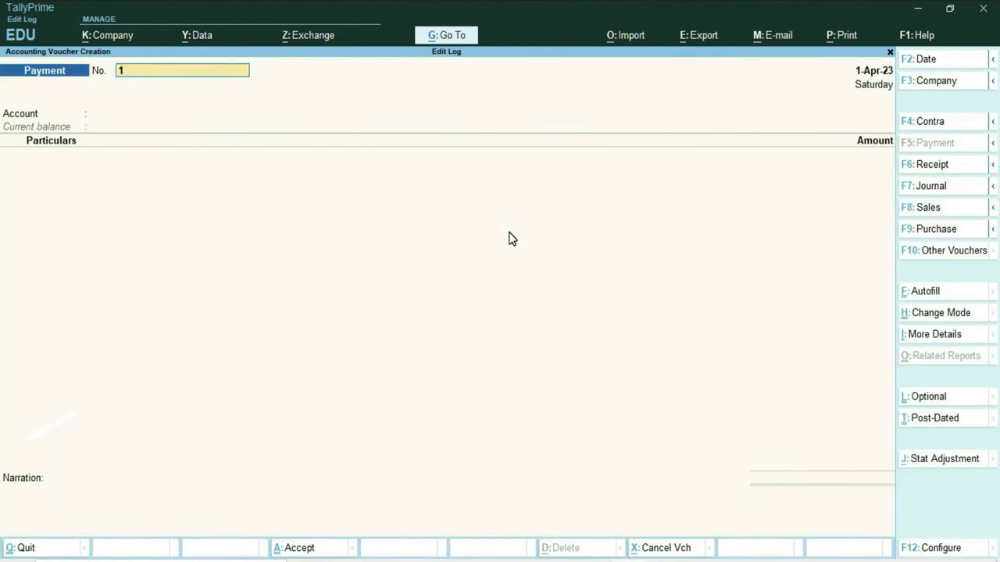
# Step: Start Purchase voucher No. 101 with supplier invoice Excel/101, keeping date 1-Apr-23
pyautogui.press('F9')
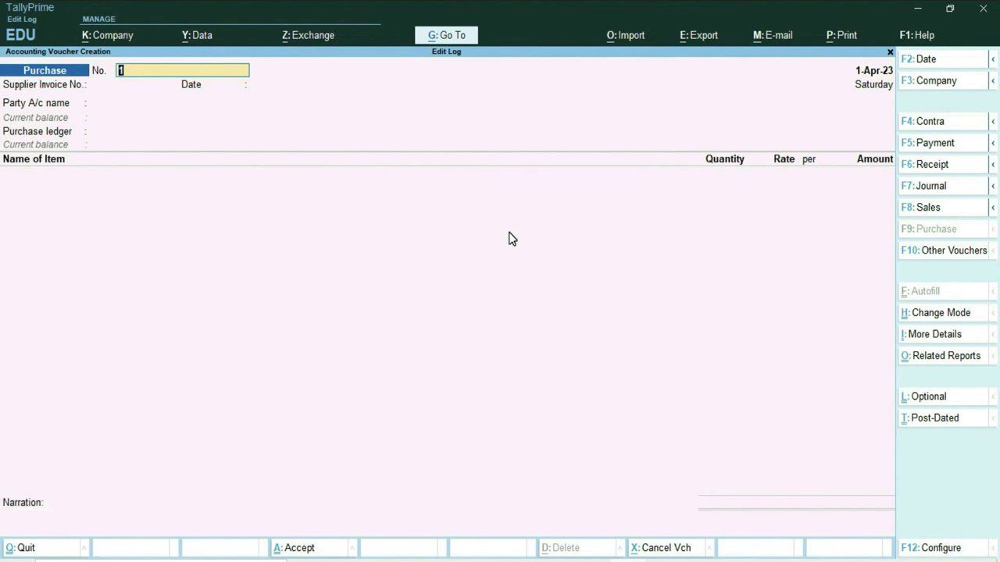
pyautogui.write('101')
pyautogui.press('Return')
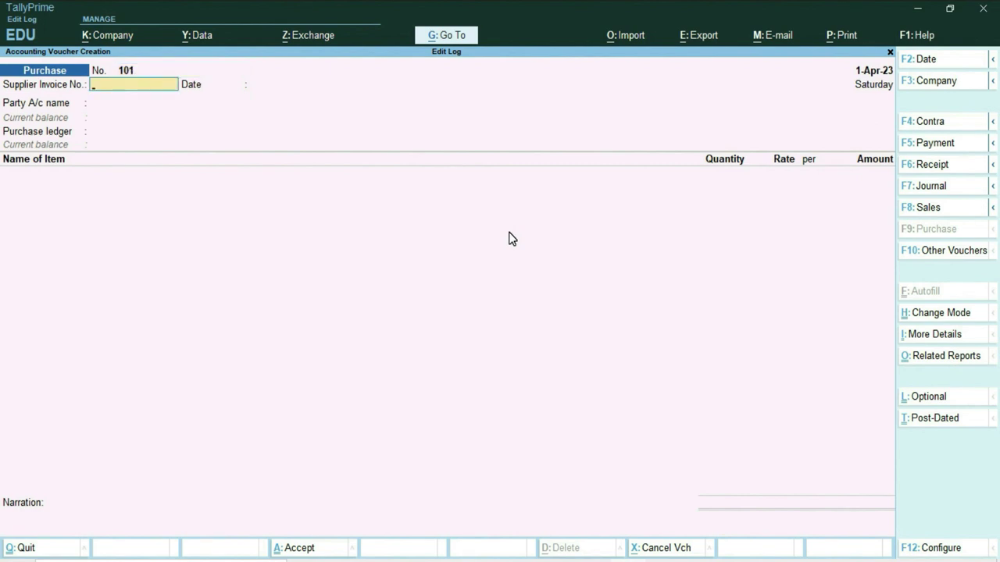
pyautogui.write('Excel/101')
pyautogui.press('Return')
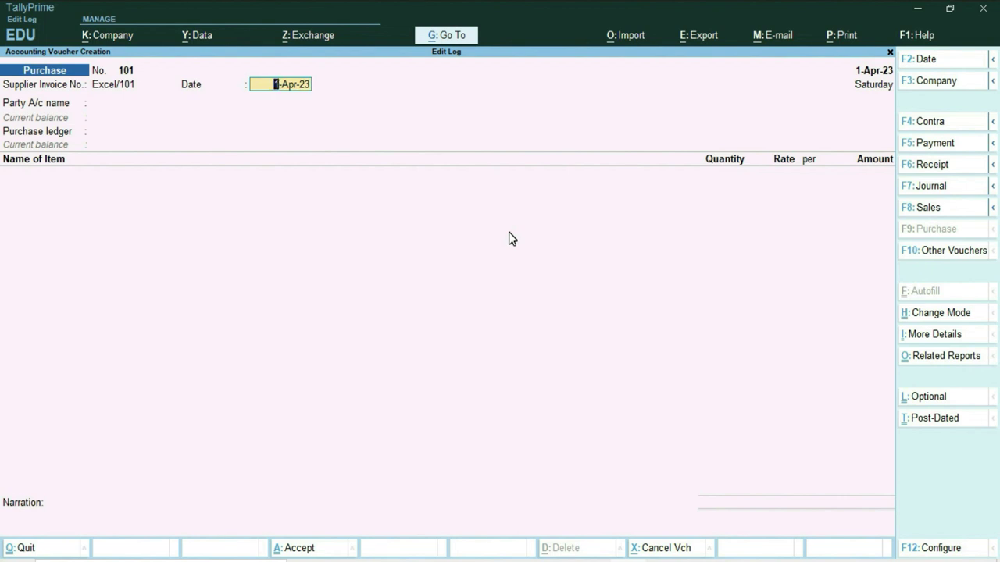
pyautogui.press('Return')
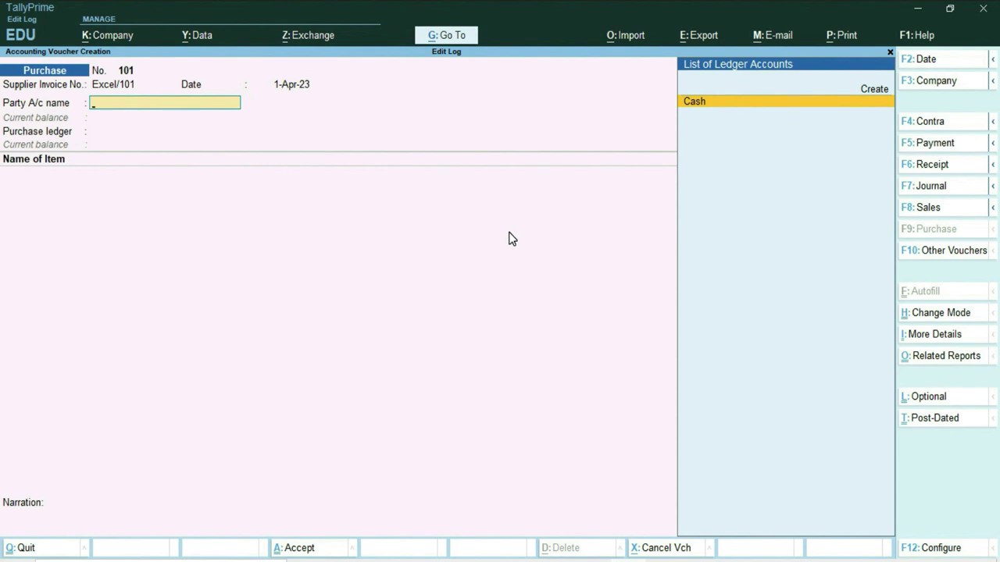
# Step: Create the supplier ledger 'Mohan Pvt. Ltd.' under Sundry Creditors as the voucher's party
pyautogui.press('ctrl')
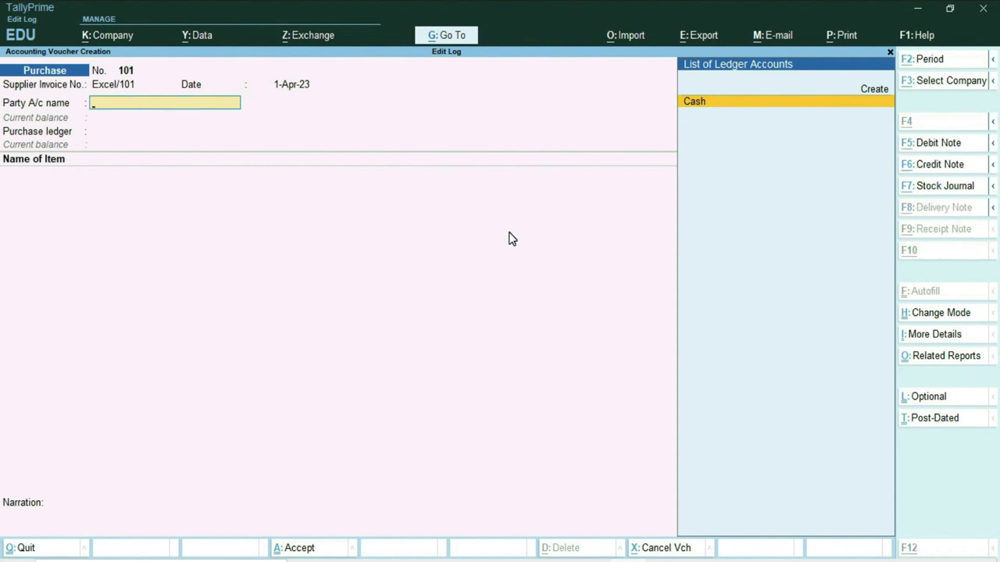
pyautogui.hotkey('alt', 'c')
pyautogui.write('Mohan')
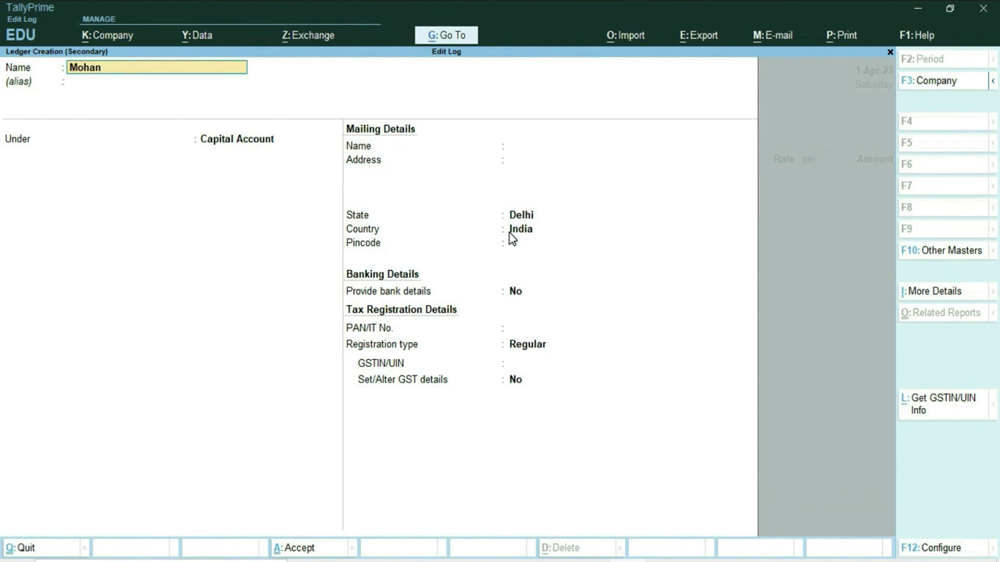
pyautogui.write(' Pvt. Ltd.')
pyautogui.press('Return')
pyautogui.press('Down')
pyautogui.press('Down')
pyautogui.press('Down')
pyautogui.press('Down')
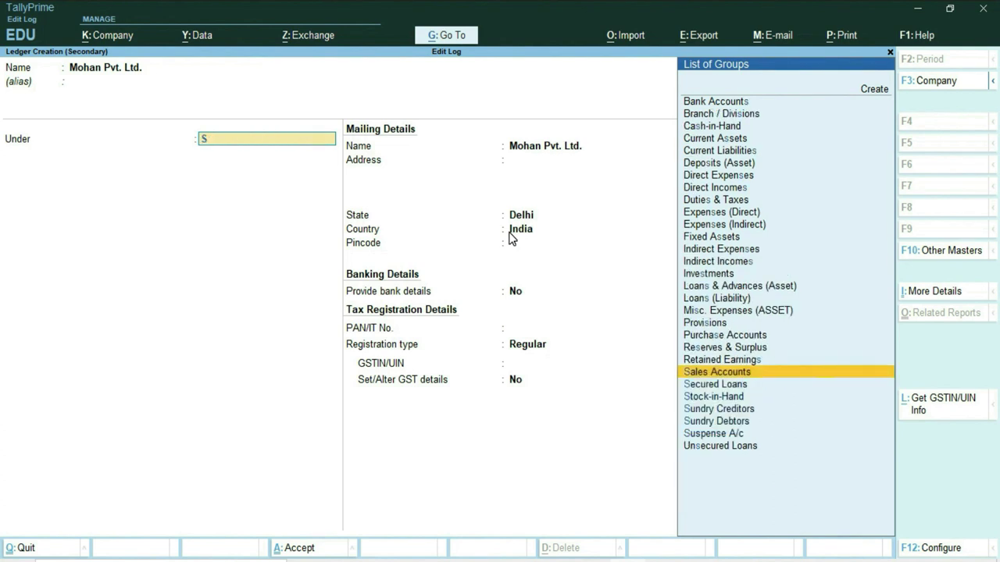
pyautogui.press('Return')
pyautogui.press('Return')
pyautogui.press('Return')
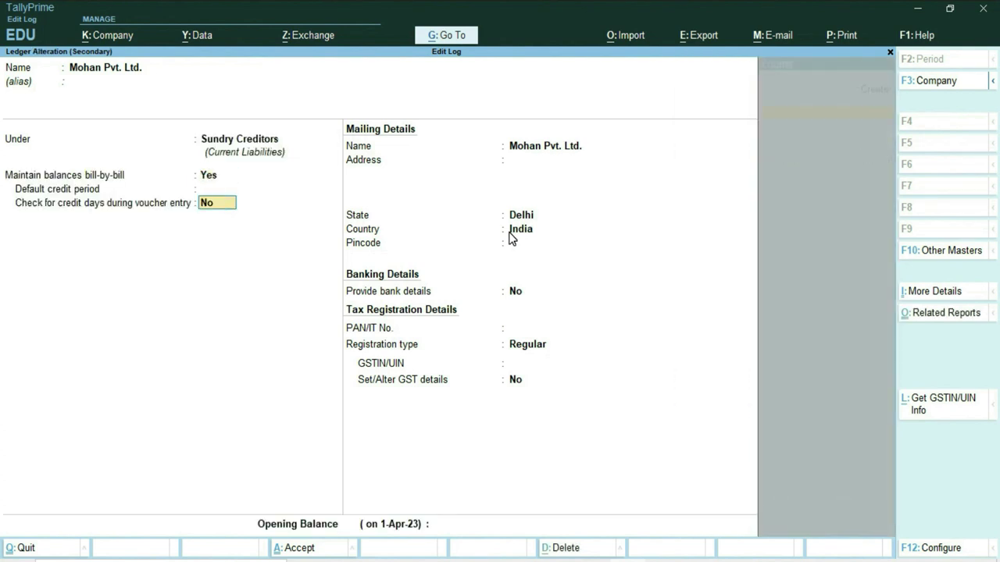
pyautogui.hotkey('ctrl', 'a')
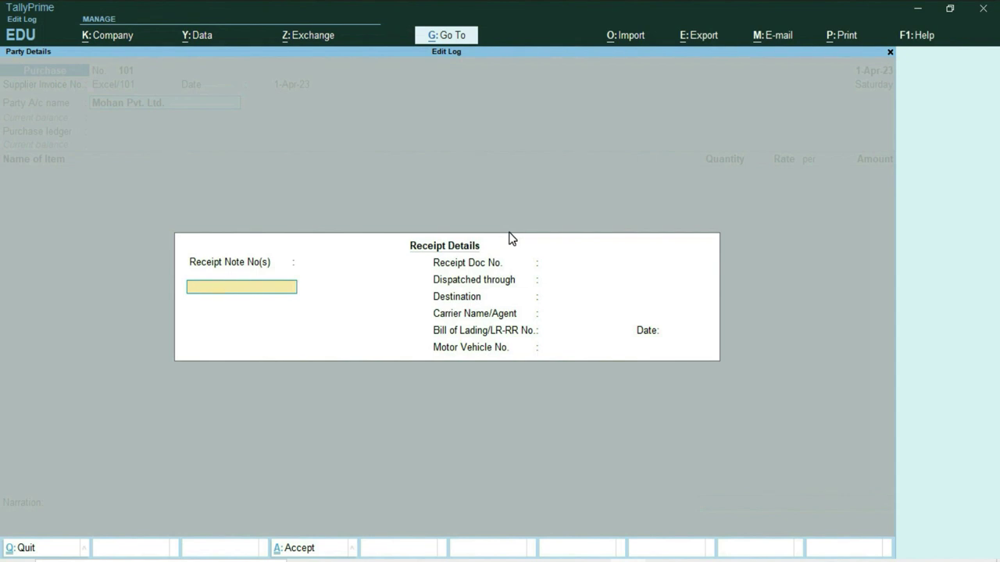
pyautogui.hotkey('ctrl', 'a')
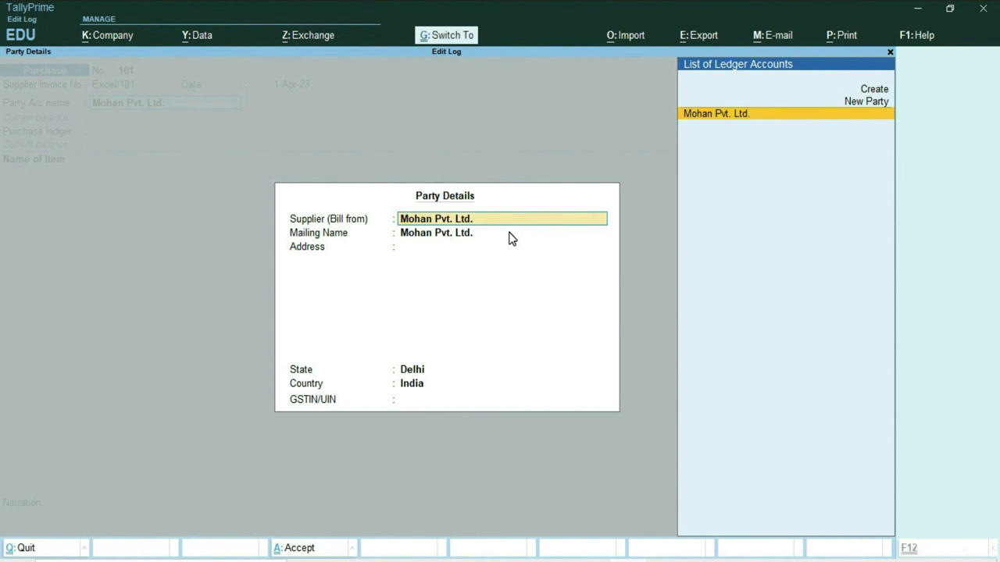
pyautogui.hotkey('ctrl', 'a')
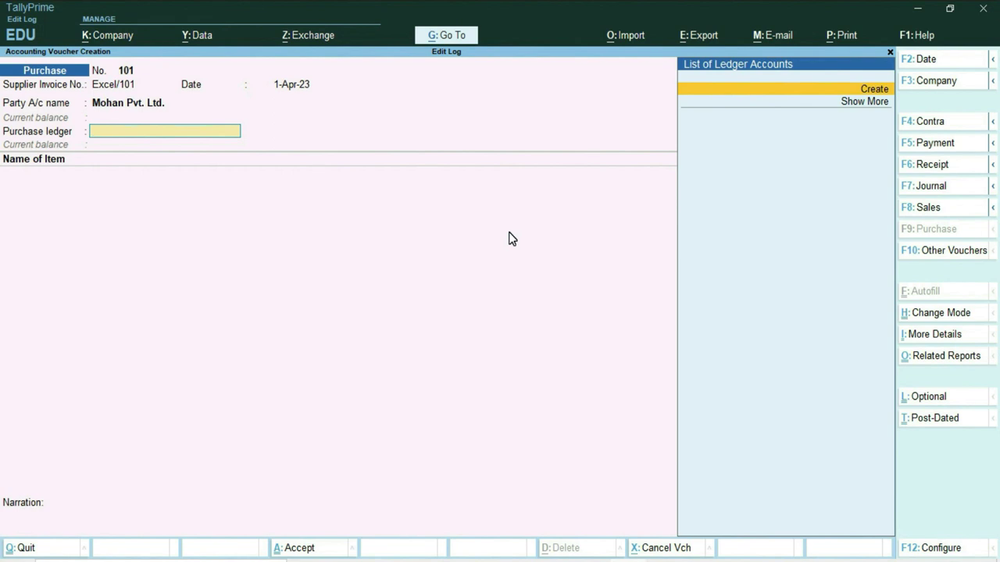
# Step: Create a 'Purchase' ledger under Purchase Accounts and use it in the voucher
pyautogui.click(874, 90)
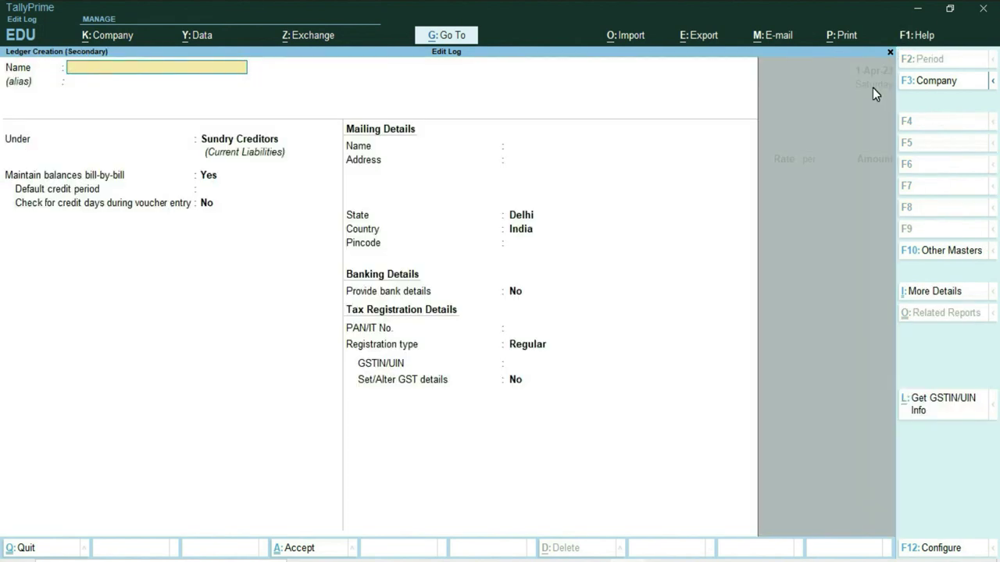
pyautogui.write('Purchase')
pyautogui.press('Return')
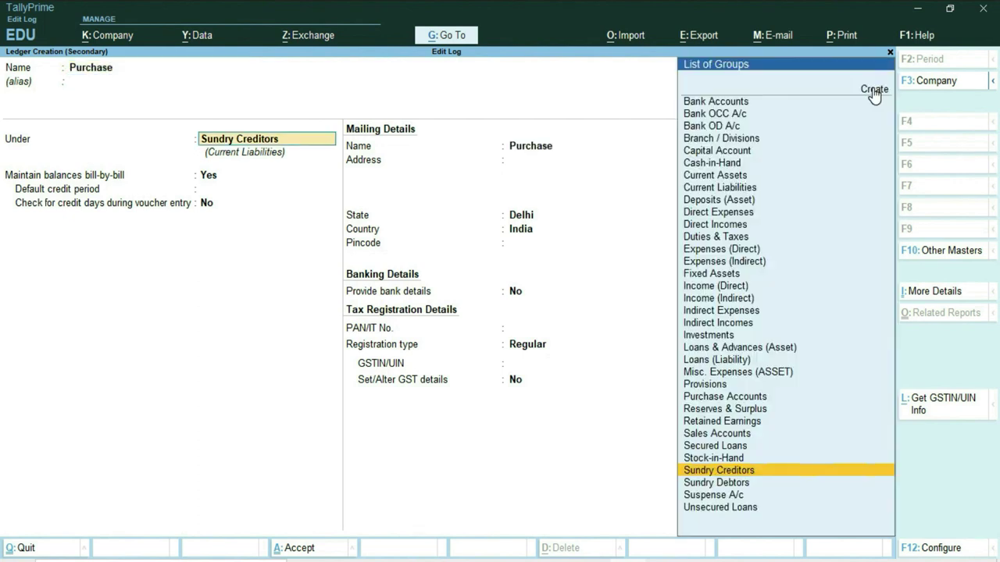
pyautogui.write('P')
pyautogui.press('Down')
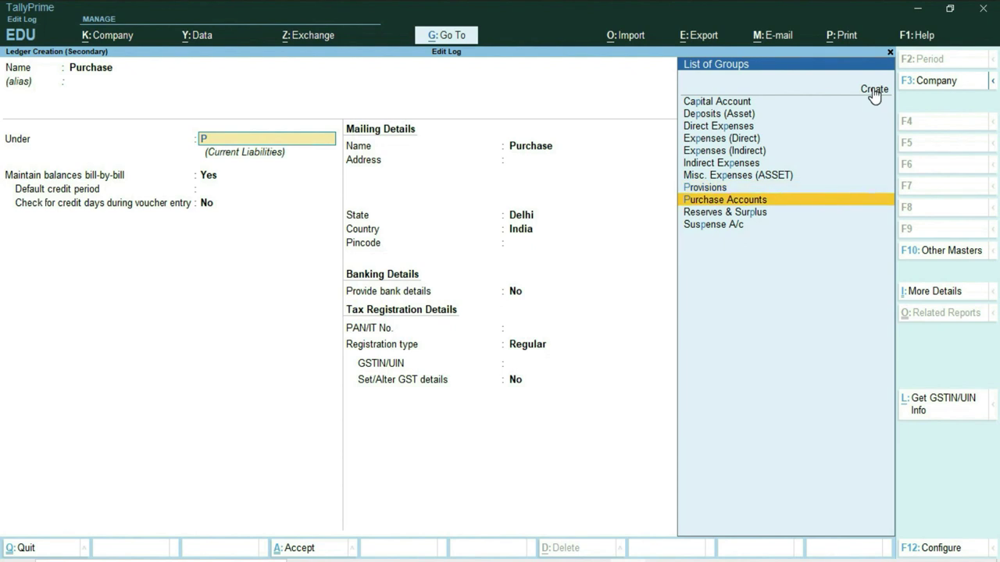
pyautogui.press('Return')
pyautogui.press('ctrl')
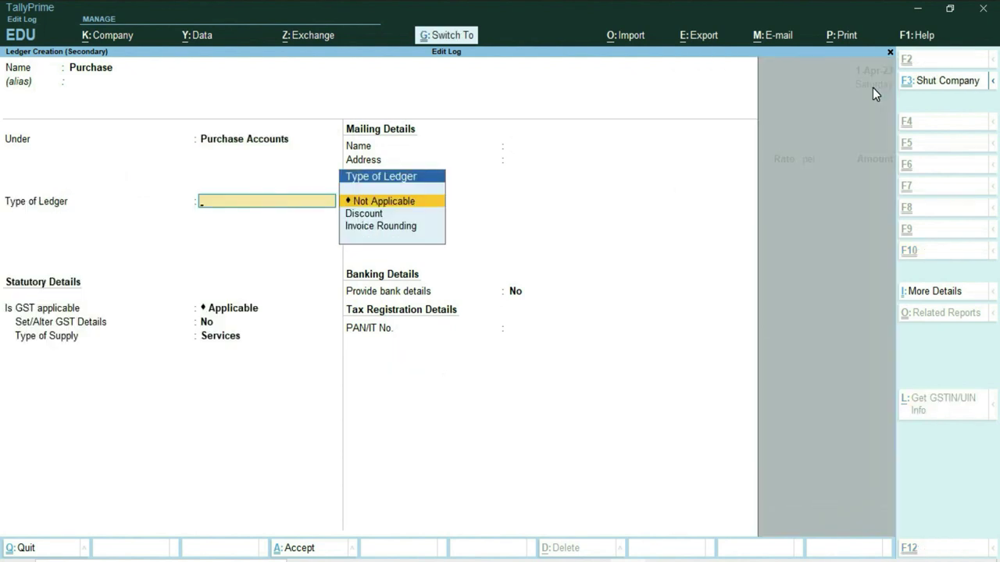
pyautogui.hotkey('ctrl', 'a')
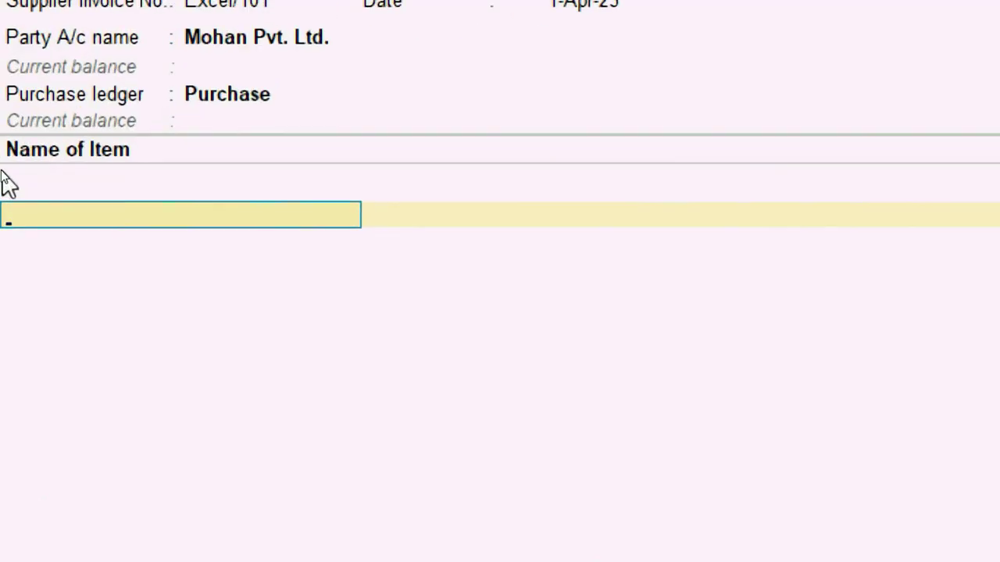
# Step: Create stock item J7 and a new stock group Samsung for it
pyautogui.hotkey('alt', 'c')
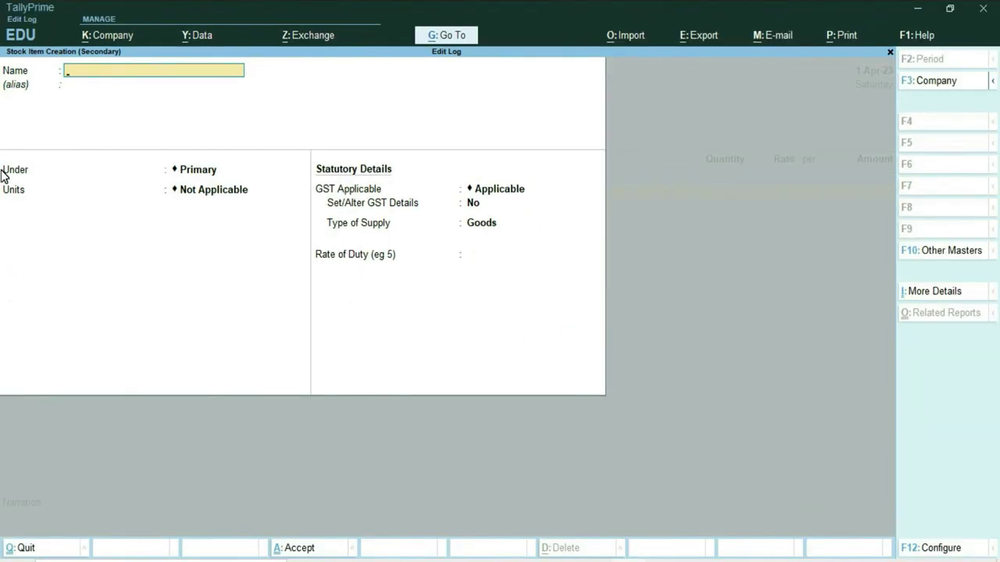
pyautogui.write('J7')
pyautogui.press('Return')
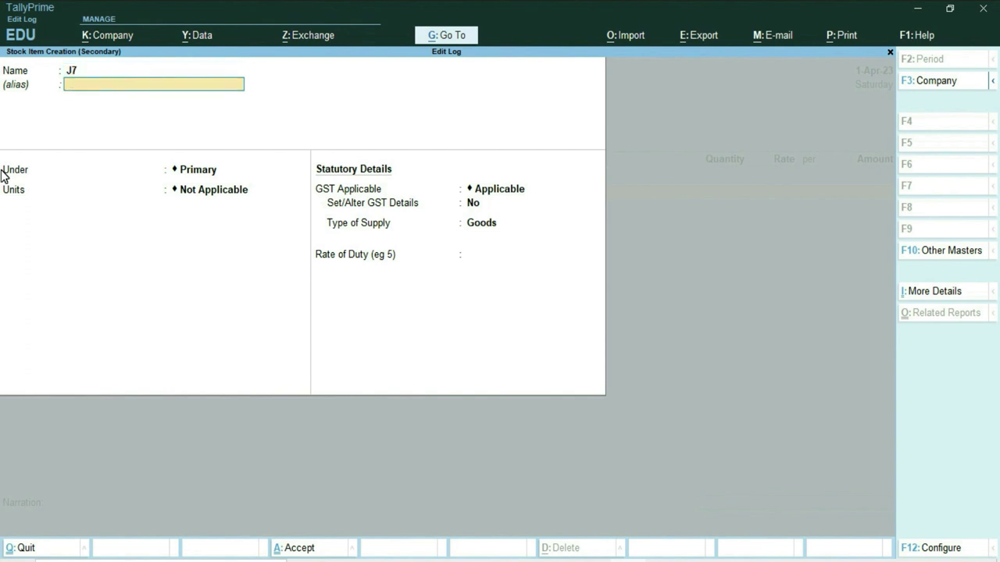
pyautogui.press('Return')
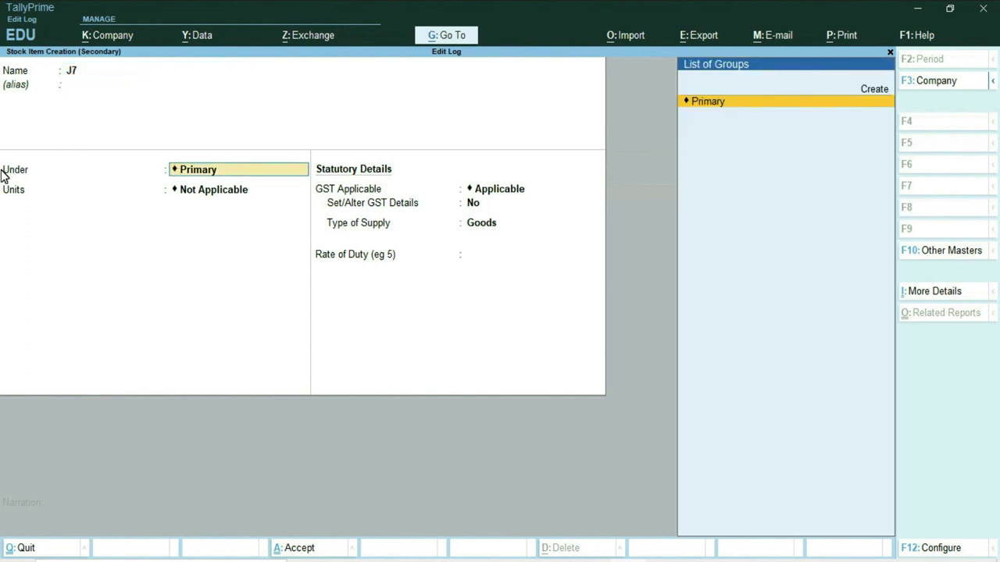
pyautogui.press('alt')
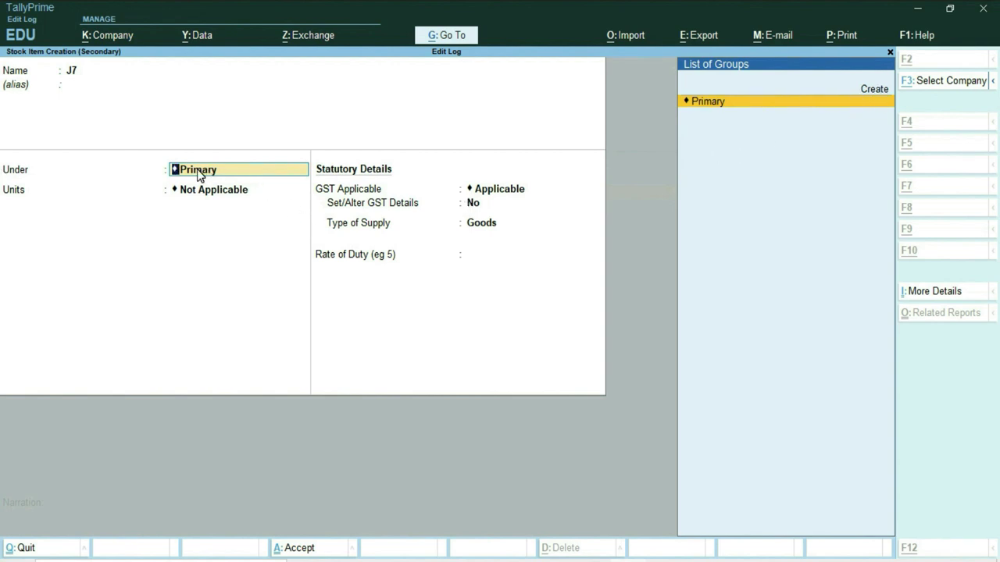
pyautogui.hotkey('alt', 'c')
pyautogui.write('Sa')
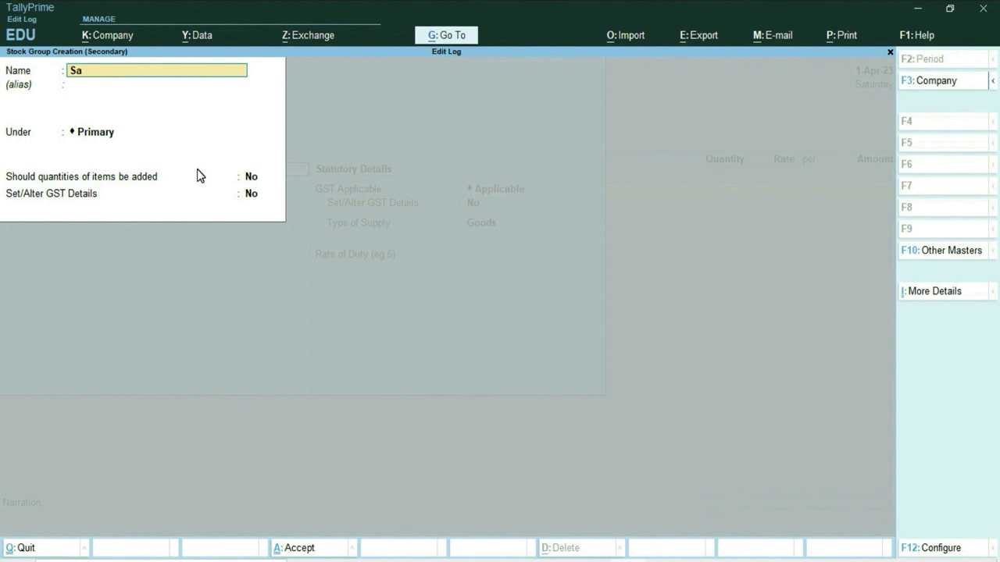
pyautogui.write('msung')
pyautogui.press('Return')
pyautogui.press('Return')
pyautogui.press('Return')
pyautogui.press('Return')
pyautogui.press('Return')
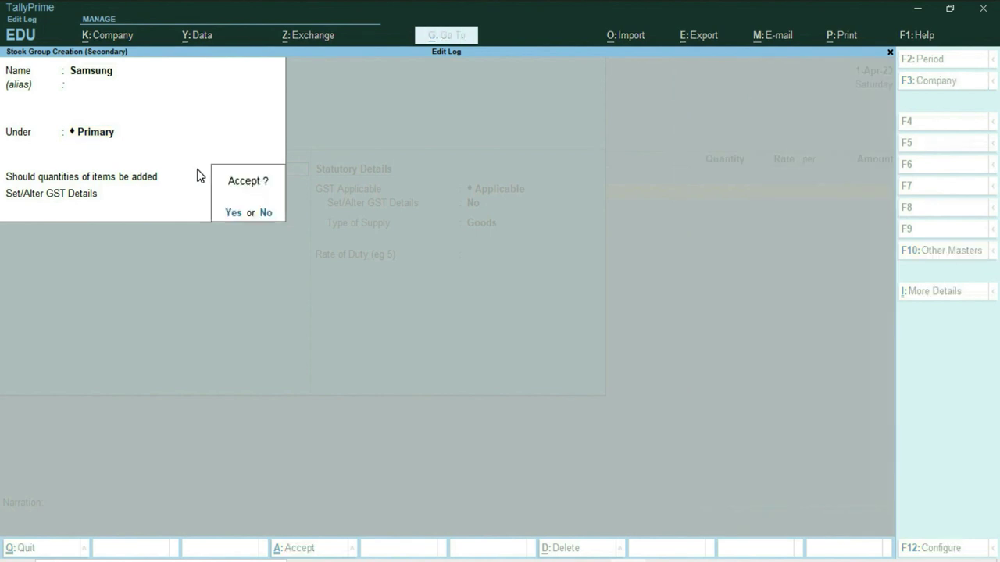
pyautogui.press('Return')
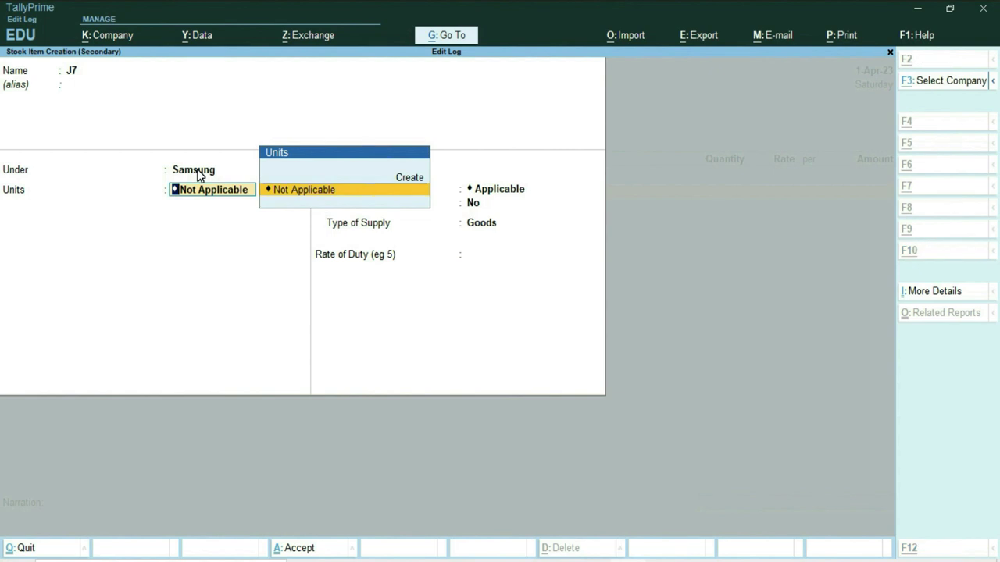
# Step: Create unit Pcs with UQC PCS-PIECES and save stock item J7
pyautogui.hotkey('alt', 'c')
pyautogui.write('Pcs')
pyautogui.press('Return')
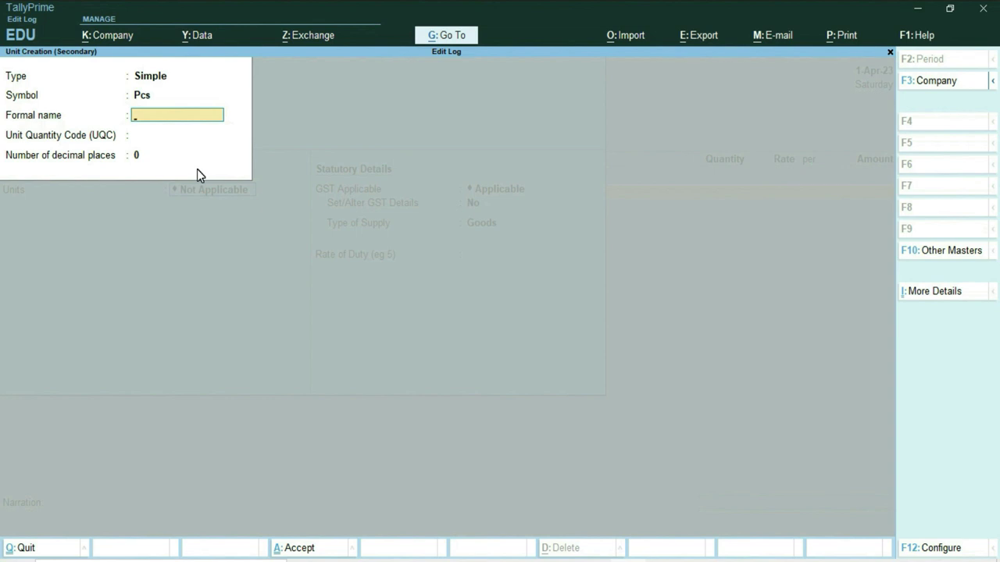
pyautogui.press('Return')
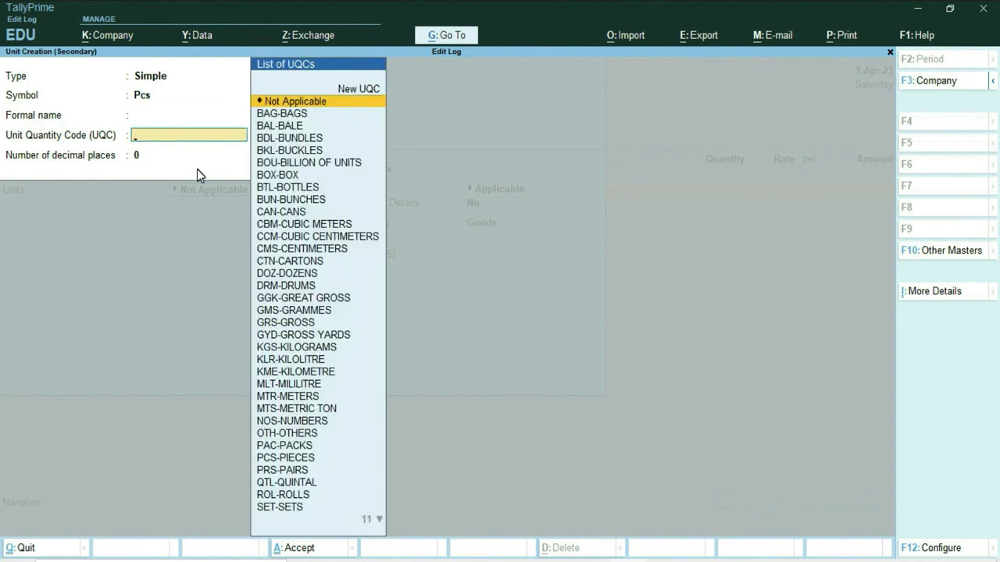
pyautogui.write('pi')
pyautogui.press('Return')
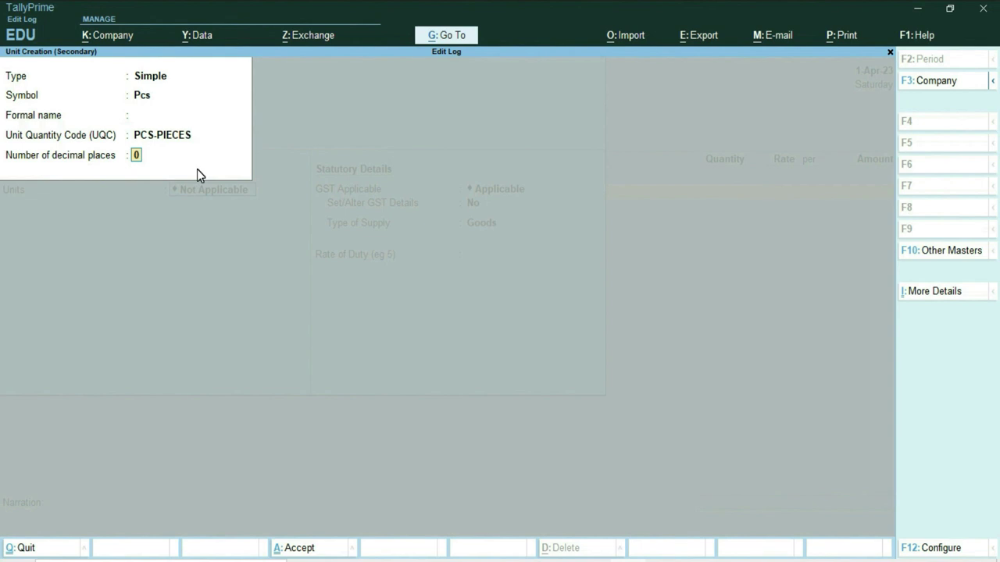
pyautogui.press('Return')
pyautogui.press('Return')
pyautogui.press('Return')
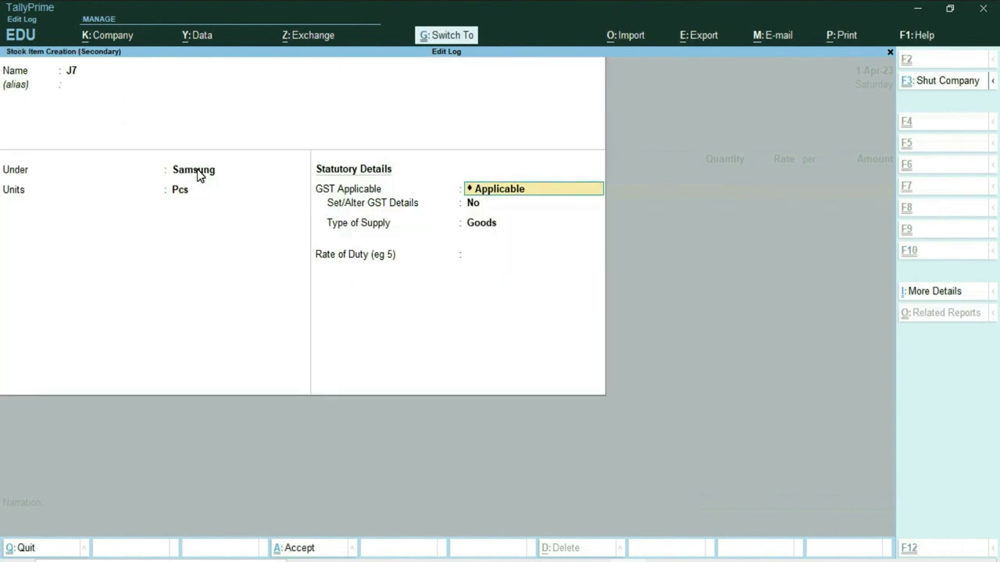
pyautogui.hotkey('ctrl', 'a')
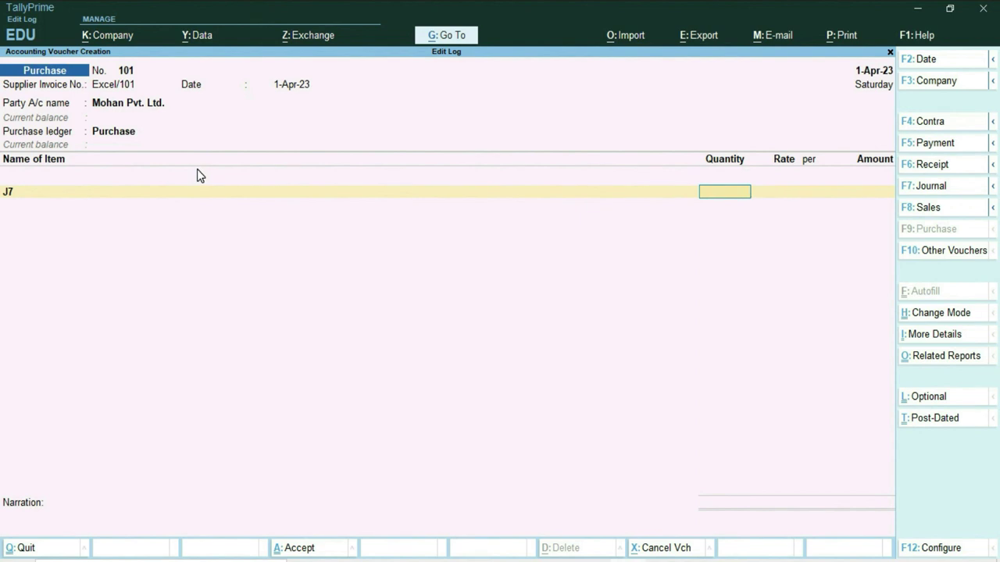
# Step: Enter 10 Pcs of J7 at a rate of 15,000 and close the item list
pyautogui.write('10')
pyautogui.press('Return')
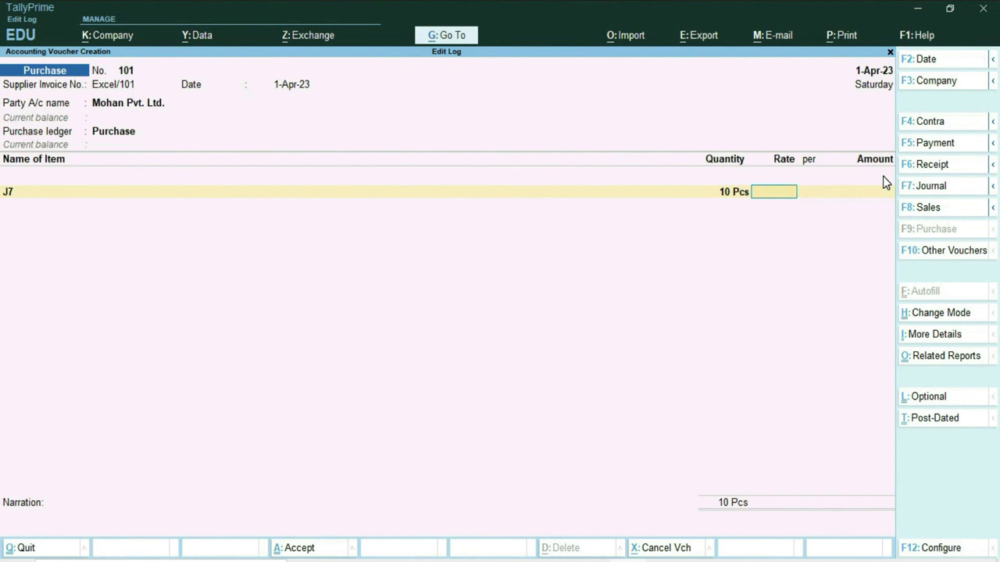
pyautogui.write('15000')
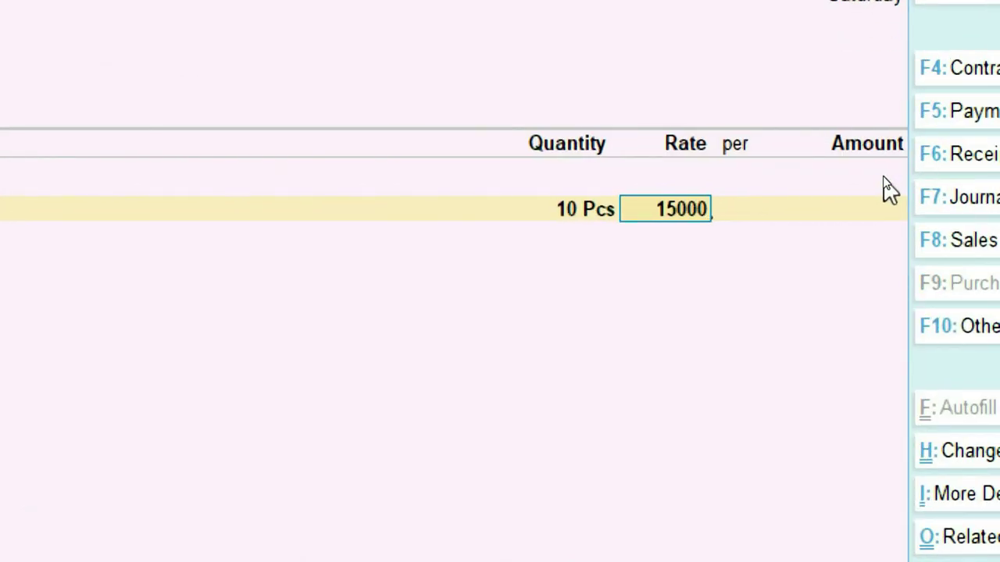
pyautogui.press('Return')
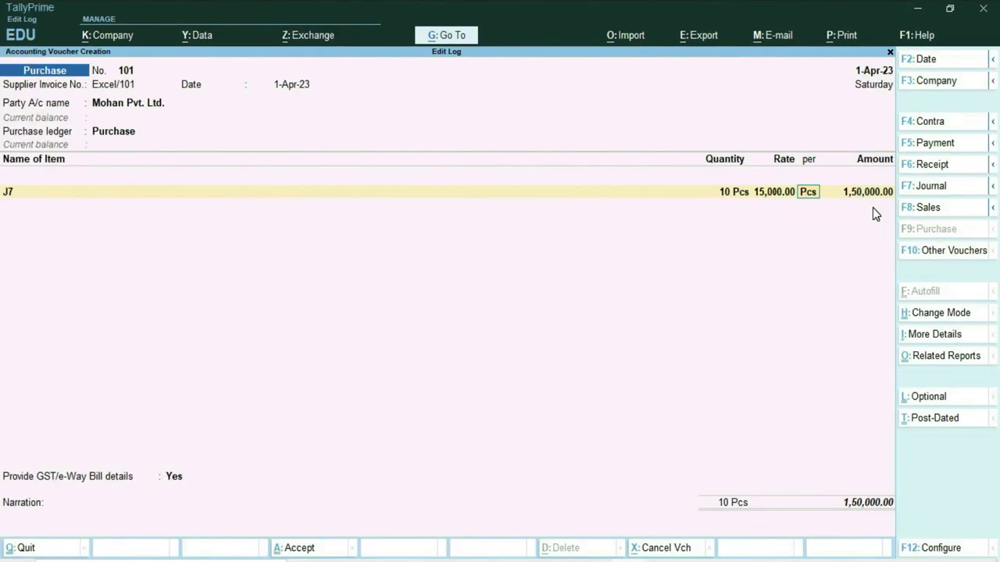
pyautogui.press('Return')
pyautogui.press('Return')
pyautogui.press('Return')
pyautogui.press('Return')
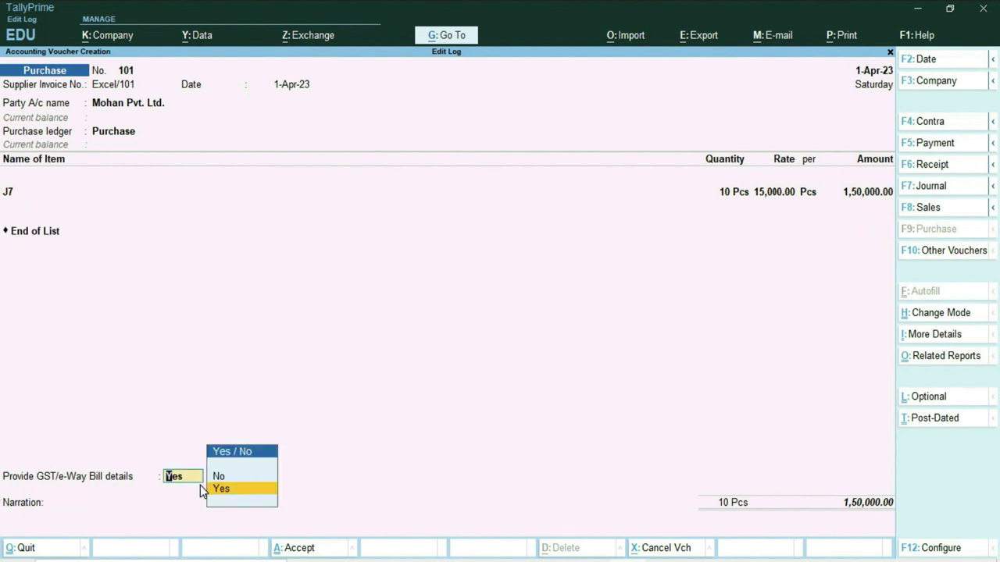
# Step: Set GST/e-Way Bill details to No, accept bill-wise details, and save voucher 101
pyautogui.press('Up')
pyautogui.press('Return')
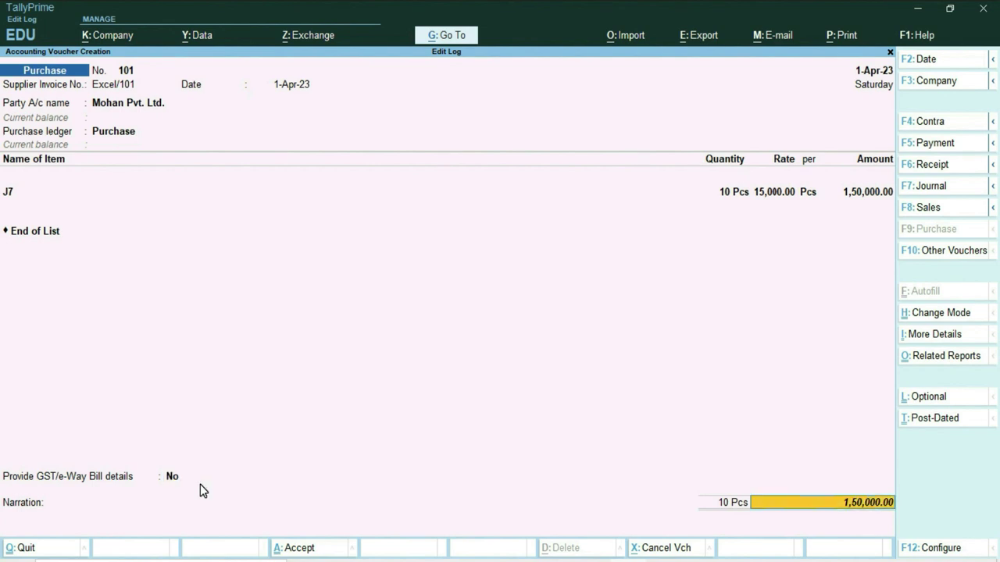
pyautogui.press('Return')
pyautogui.press('Return')
pyautogui.press('Return')
pyautogui.press('Return')
pyautogui.press('Return')
pyautogui.press('Return')
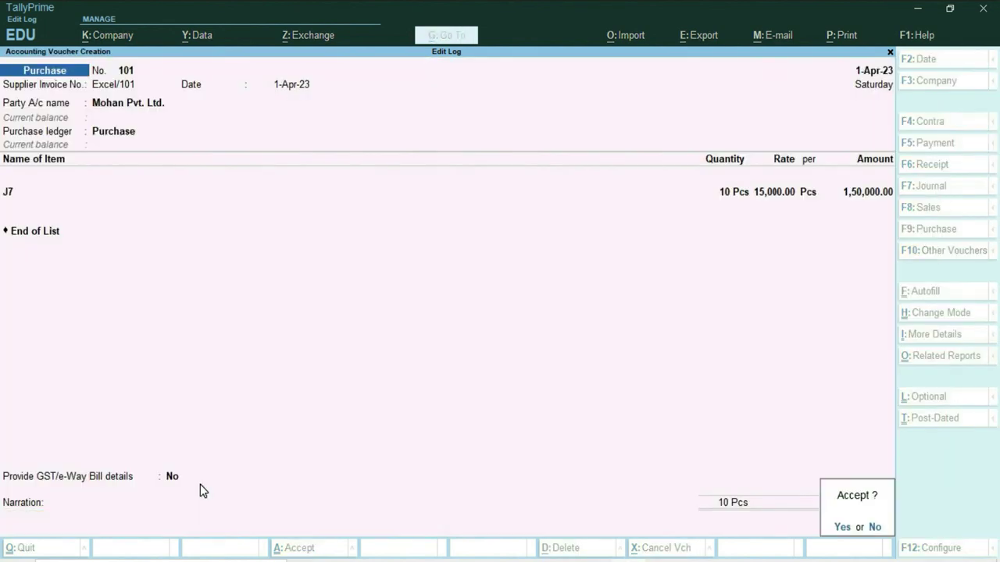
pyautogui.press('Return')
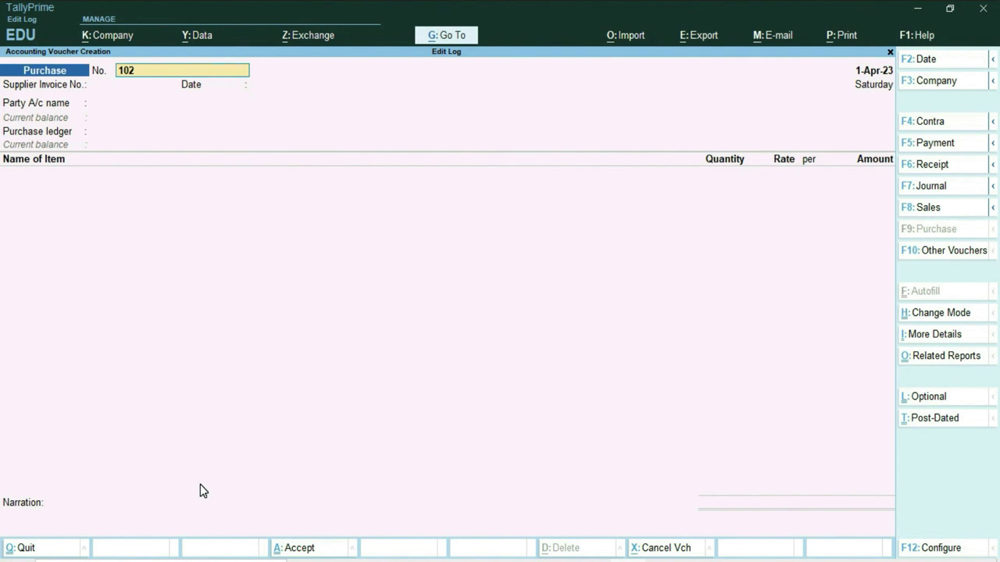
pyautogui.press('F5')
# Step: Enter Payment voucher 1 from Cash paying Mohan Pvt. Ltd. 1,00,000
pyautogui.press('Return')
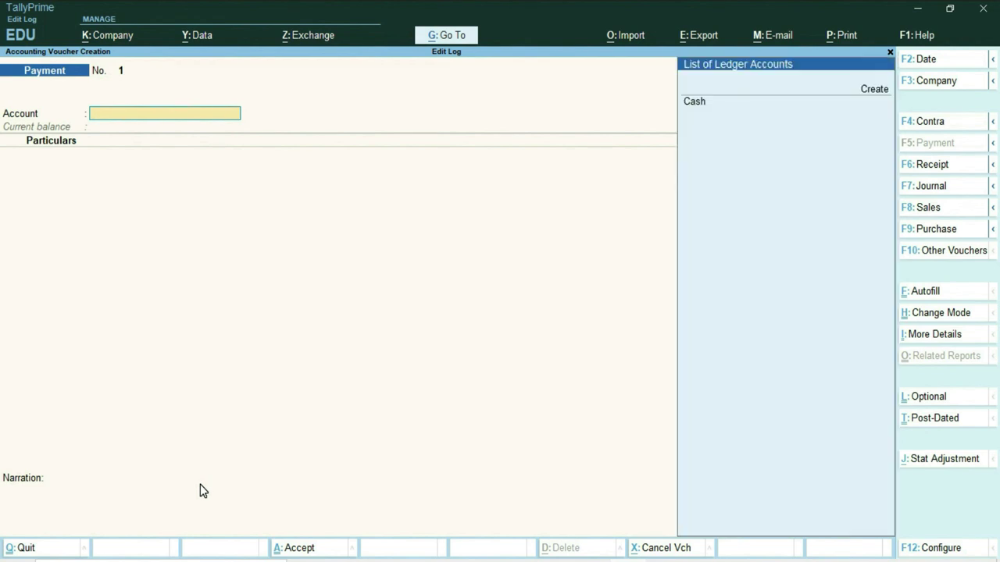
pyautogui.press('Return')
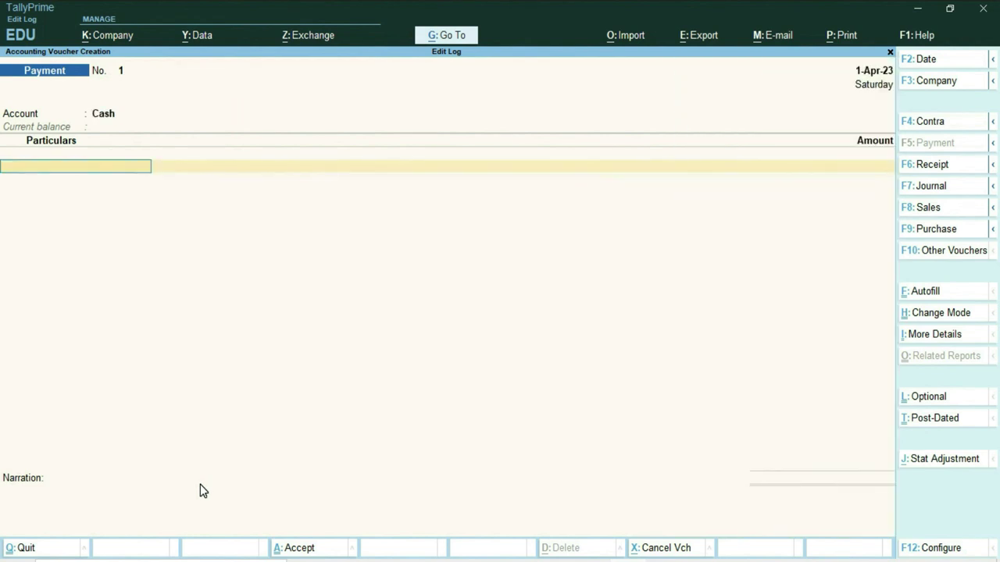
pyautogui.press('Down')
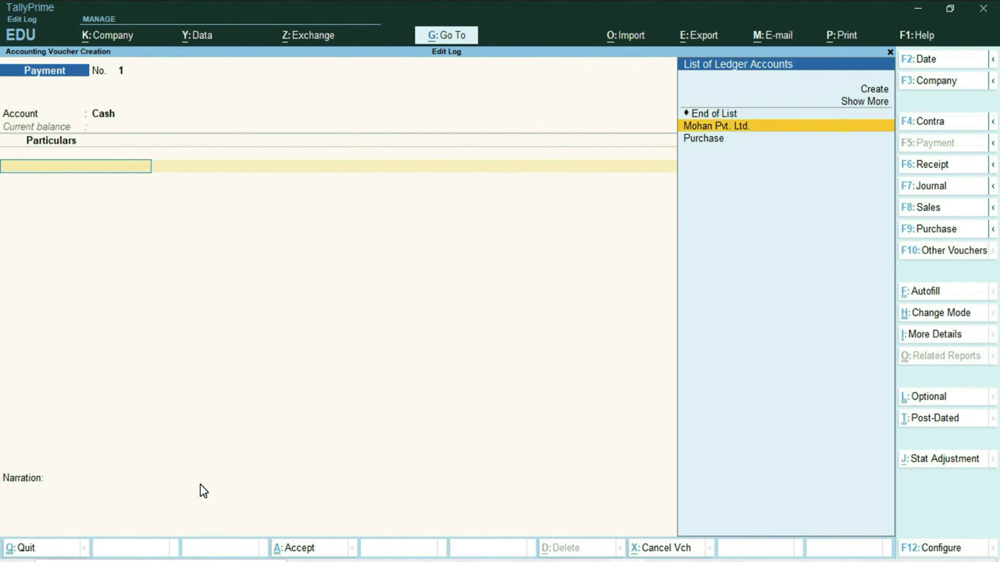
pyautogui.press('Return')
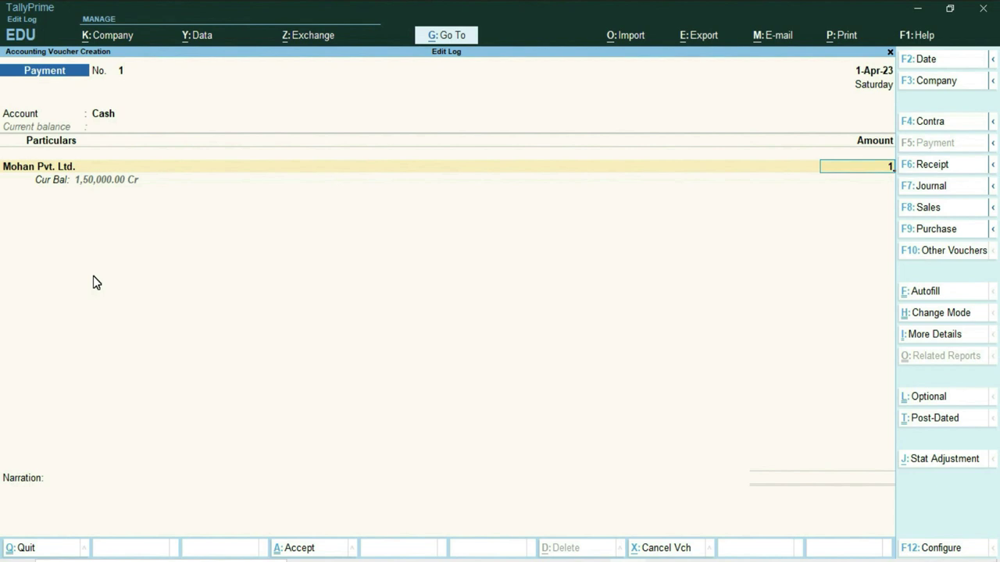
pyautogui.write('1,00,000')
pyautogui.press('Return')
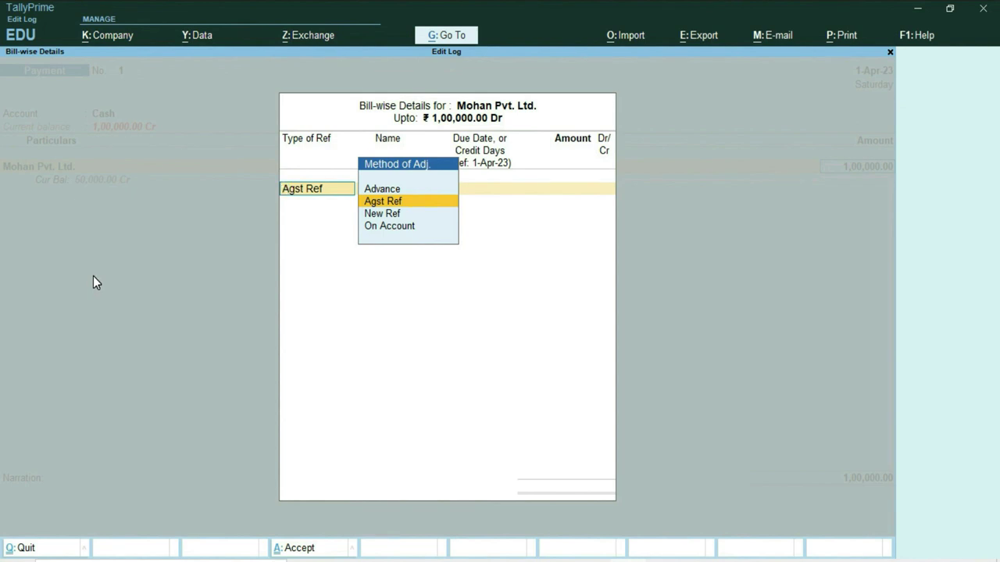
# Step: Adjust the payment against bill Excel/101 and save the voucher
pyautogui.press('Return')
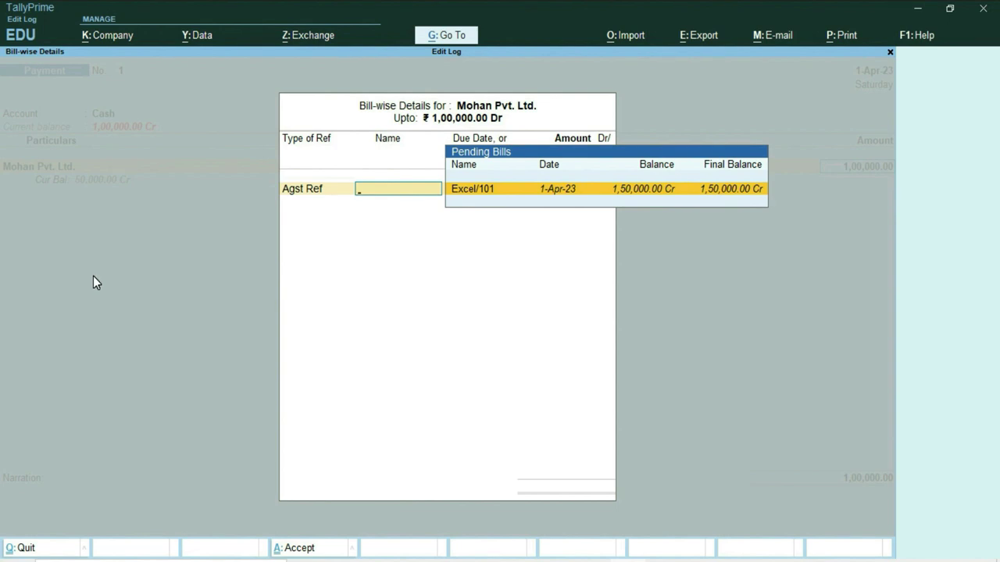
pyautogui.press('Return')
pyautogui.press('Return')
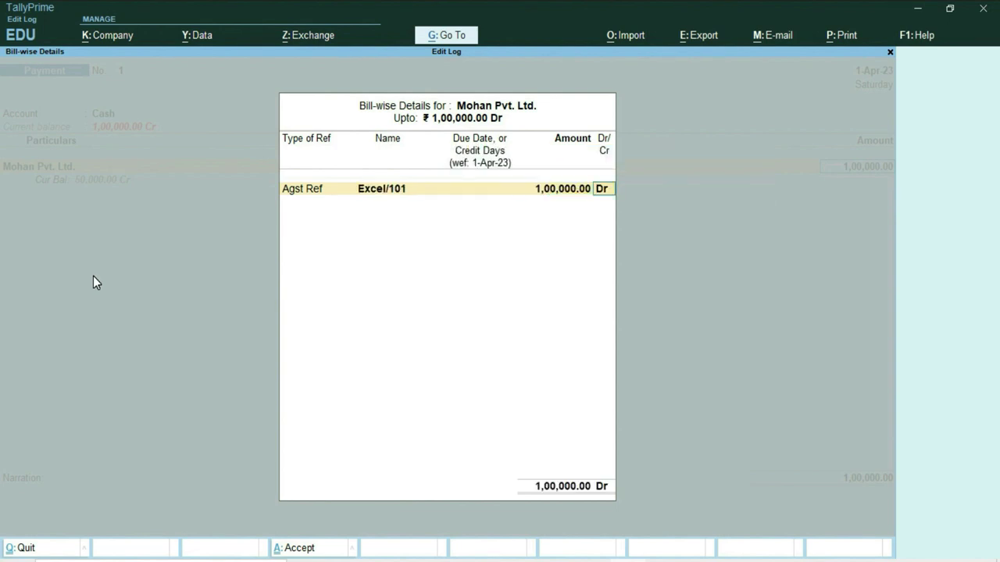
pyautogui.press('Return')
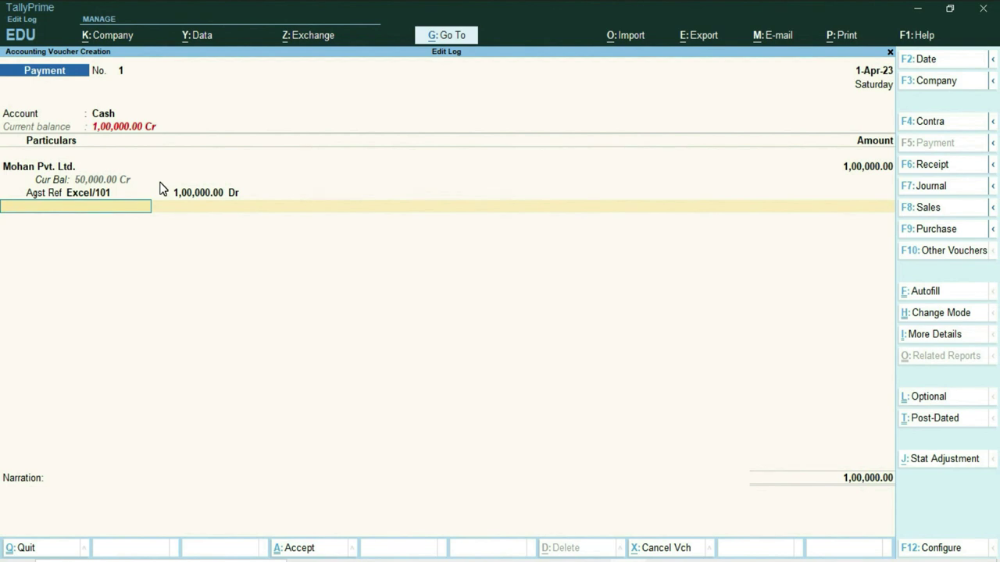
pyautogui.press('Return')
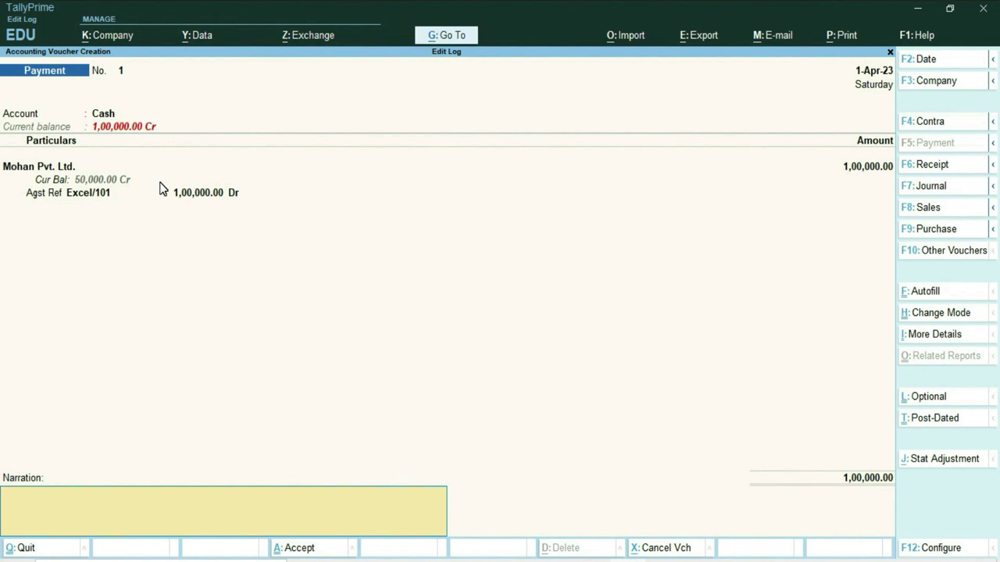
pyautogui.press('Return')
pyautogui.press('Return')
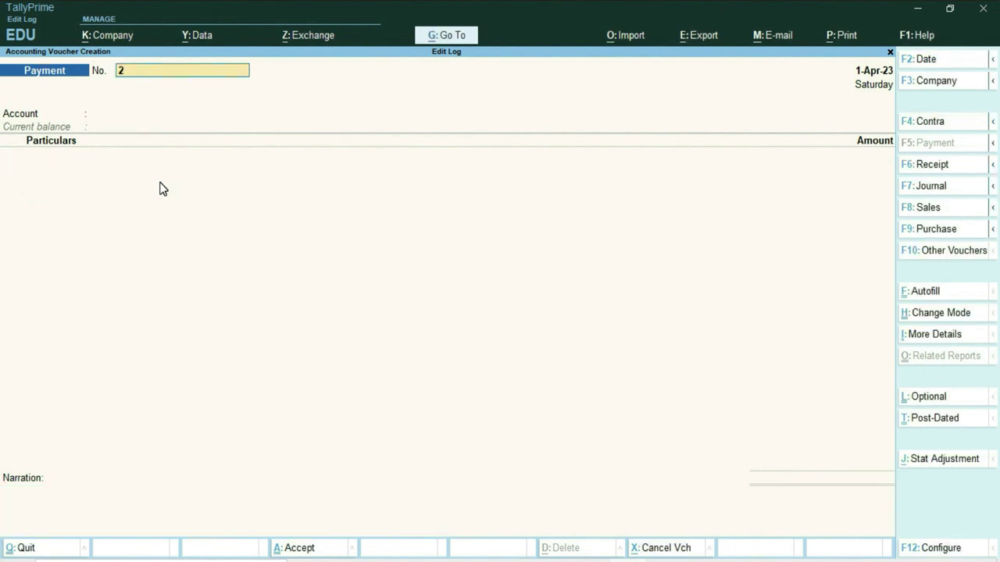
# Step: Quit the blank payment voucher, open the Day Book, and open Purchase 101 for alteration
pyautogui.press('Escape')
pyautogui.press('Return')
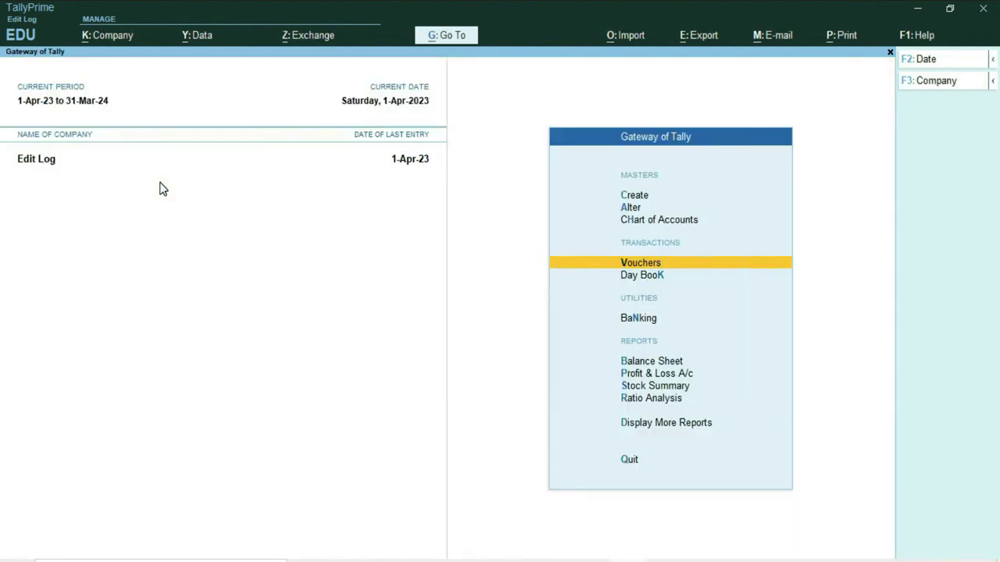
pyautogui.press('k')
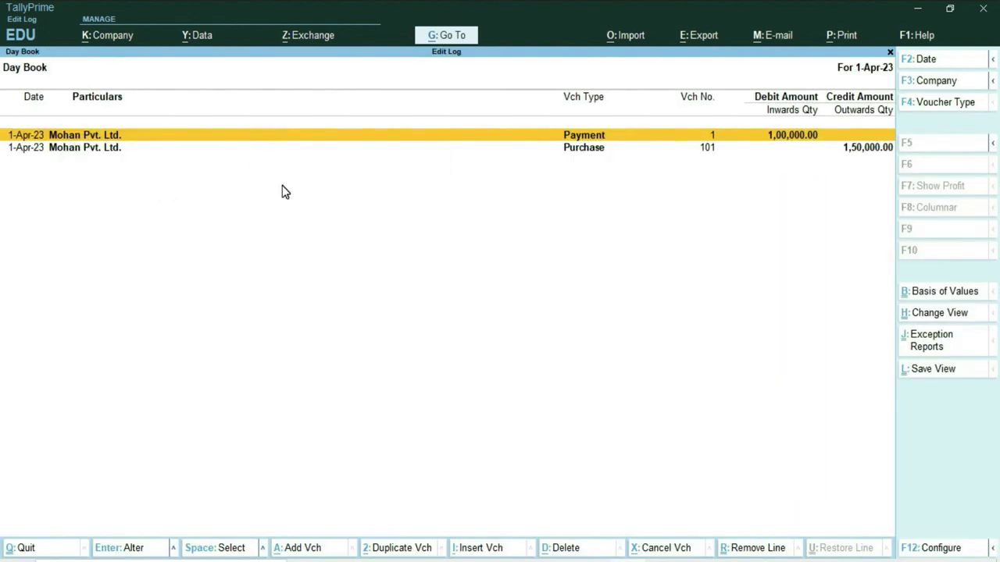
pyautogui.press('Down')
pyautogui.press('Return')
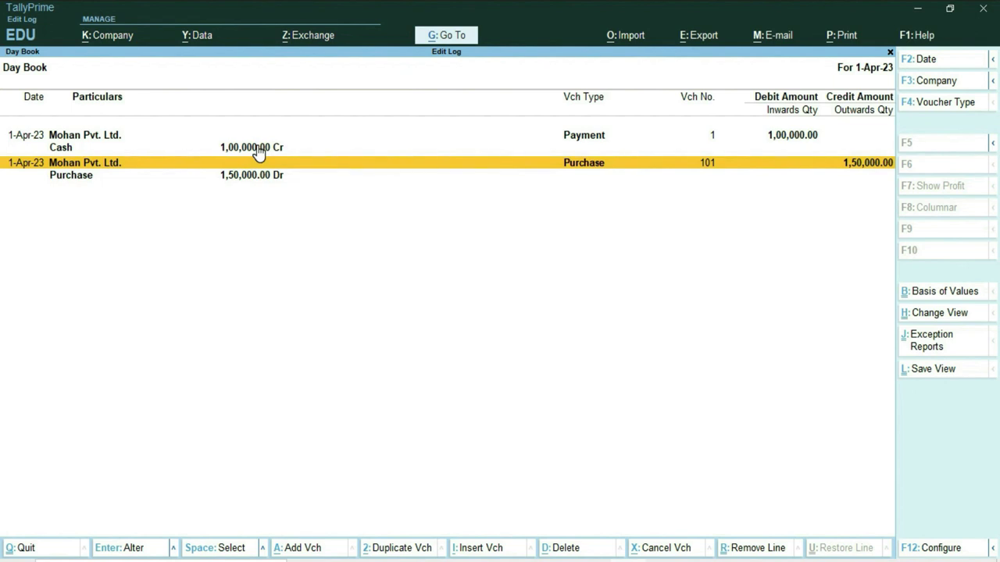
pyautogui.press('Return')
pyautogui.press('Return')
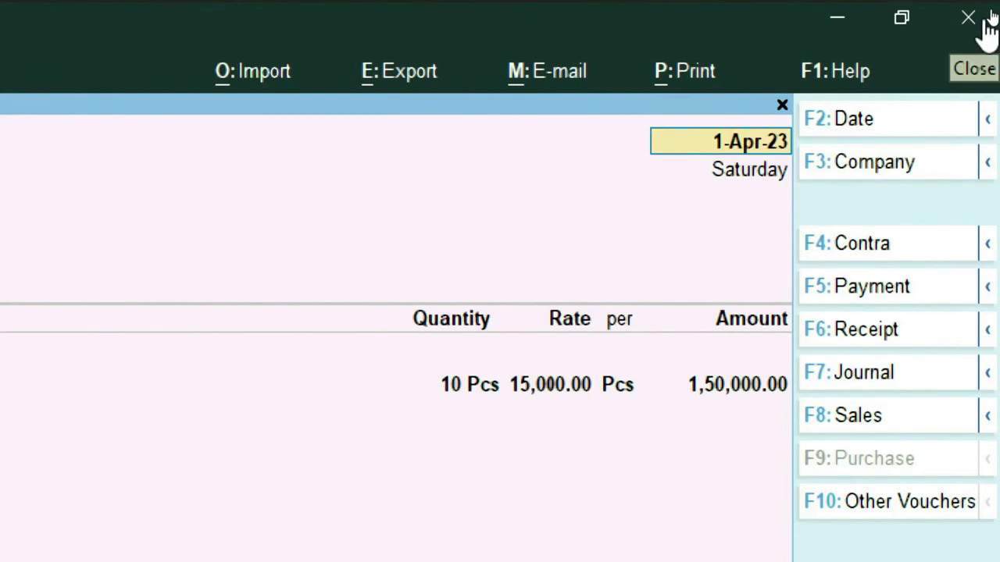
# Step: Change Purchase voucher 101's date to 2-Apr-23, leaving party and receipt details unchanged
pyautogui.write('2')
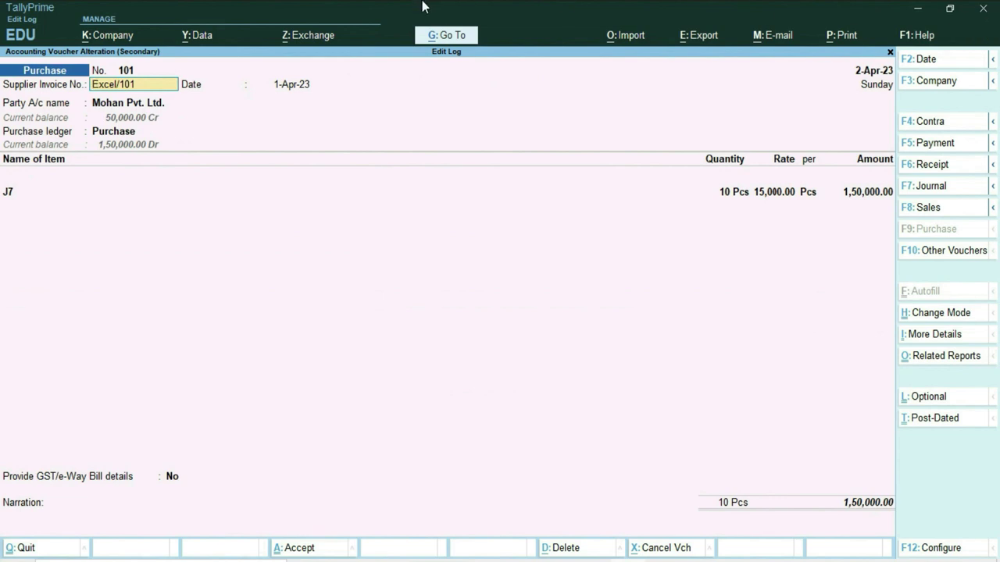
pyautogui.press('Return')
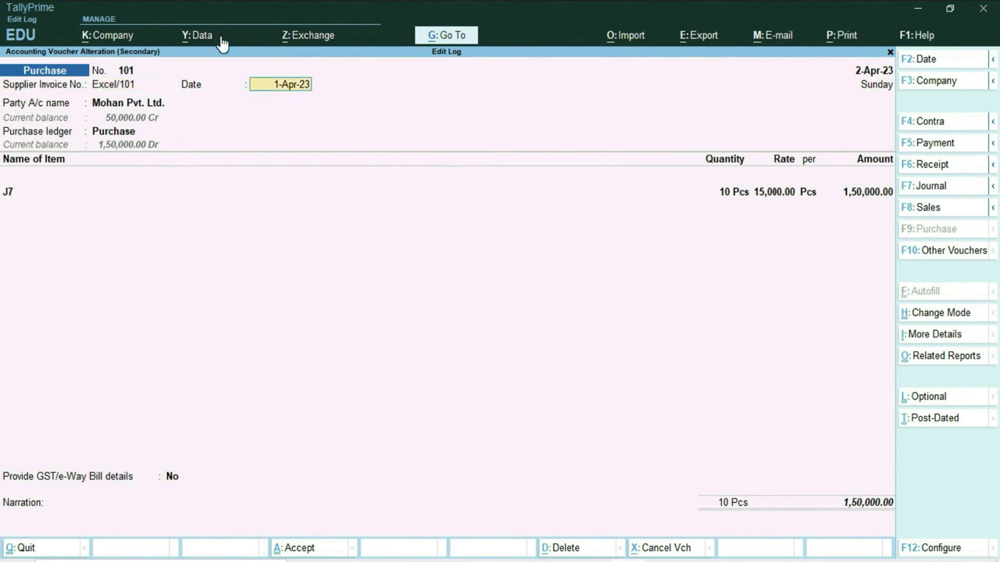
pyautogui.write('2')
pyautogui.press('Return')
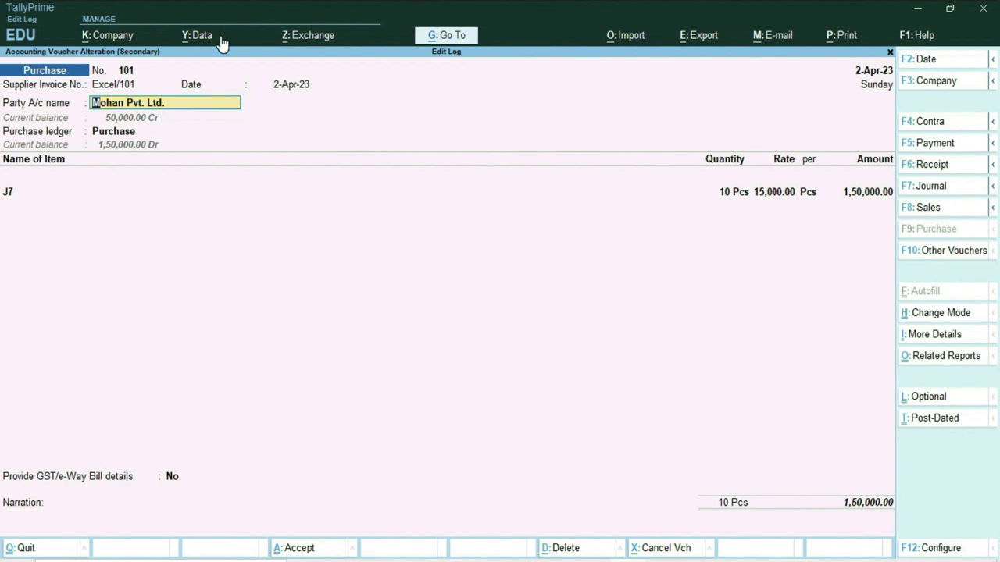
pyautogui.press('Return')
pyautogui.press('Return')
pyautogui.press('Return')
pyautogui.press('Return')
pyautogui.press('Return')
pyautogui.press('Return')
pyautogui.press('Return')
pyautogui.press('Return')
pyautogui.press('Return')
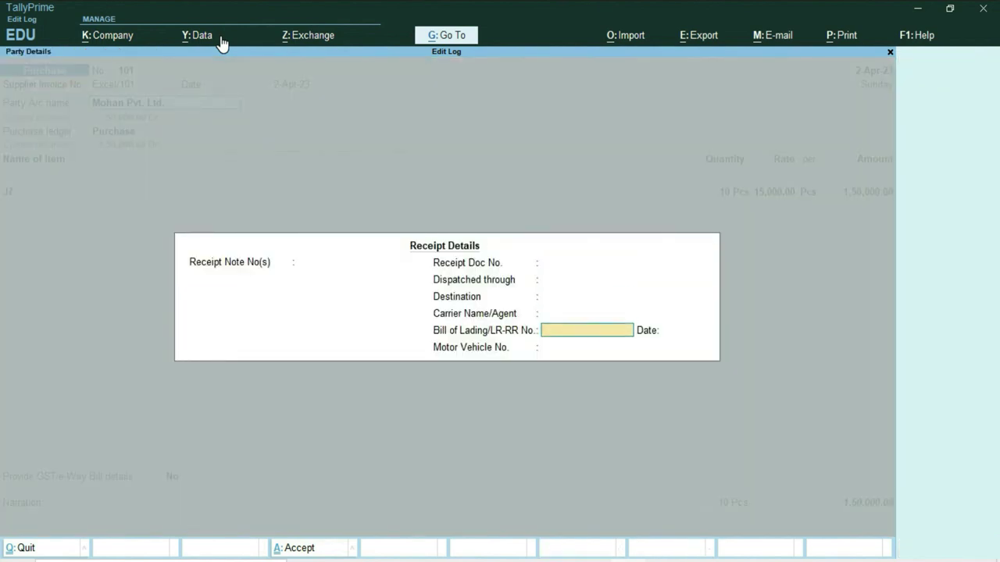
pyautogui.press('Return')
pyautogui.press('Return')
pyautogui.press('Return')
pyautogui.press('Return')
pyautogui.press('Return')
pyautogui.press('Return')
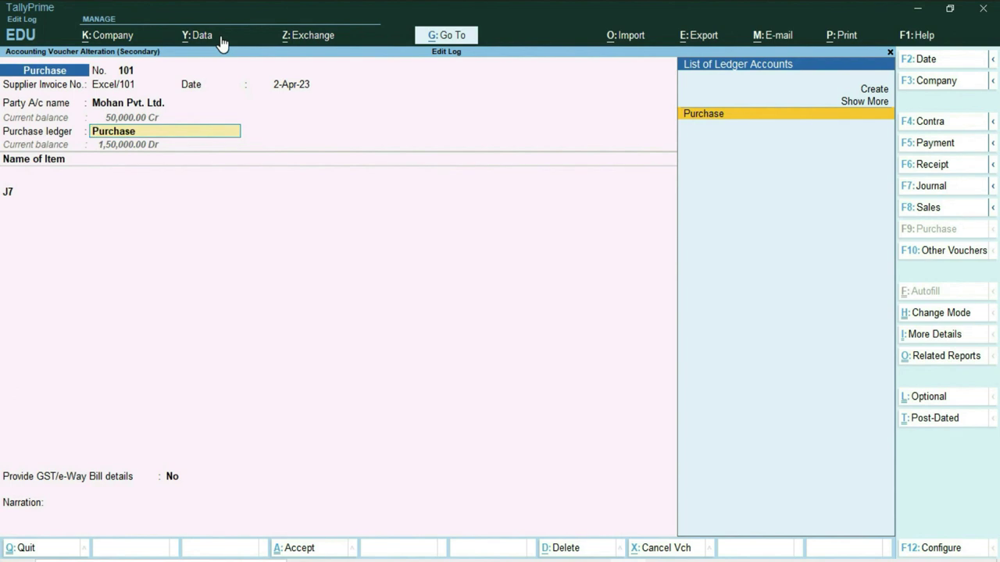
pyautogui.press('Return')
pyautogui.press('Return')
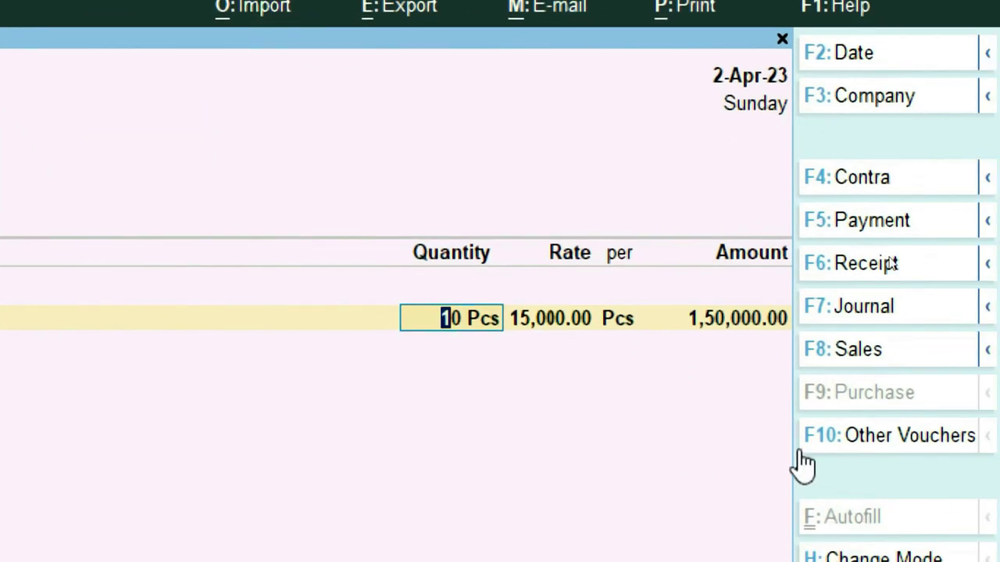
# Step: Change J7 to 5 Pcs at 18,000 and adjust Agst Ref against bill Excel/101
pyautogui.write('5')
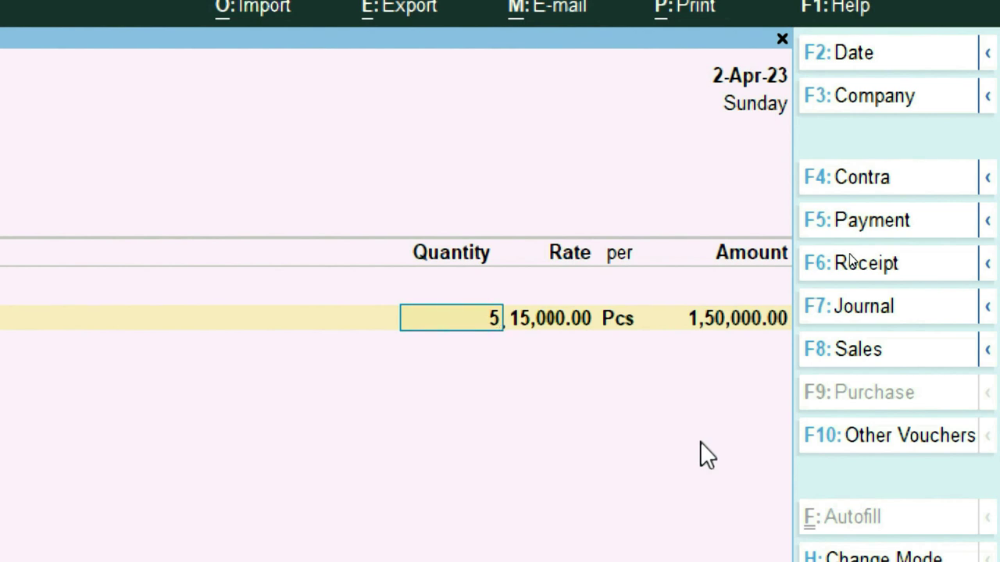
pyautogui.press('Return')
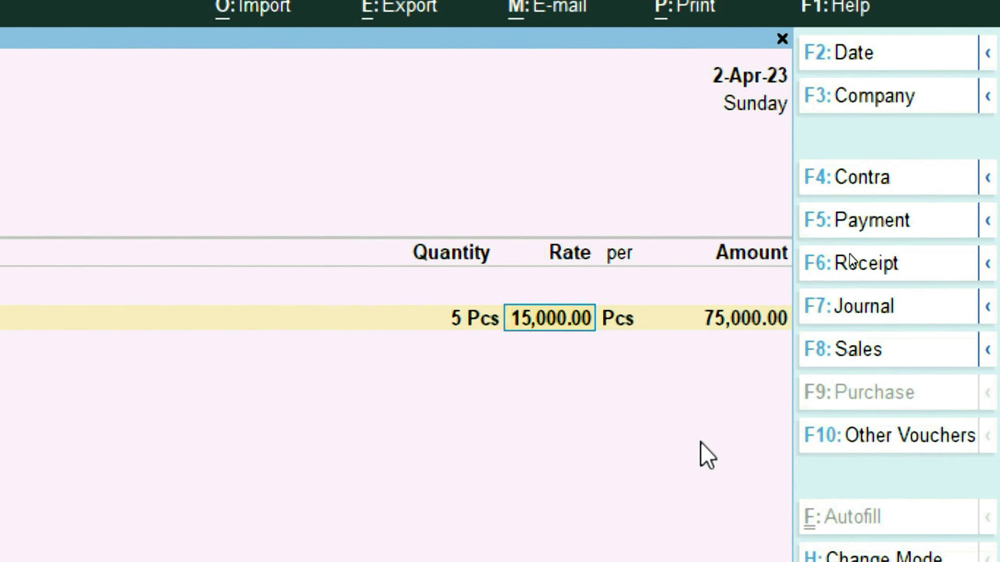
pyautogui.write('18000')
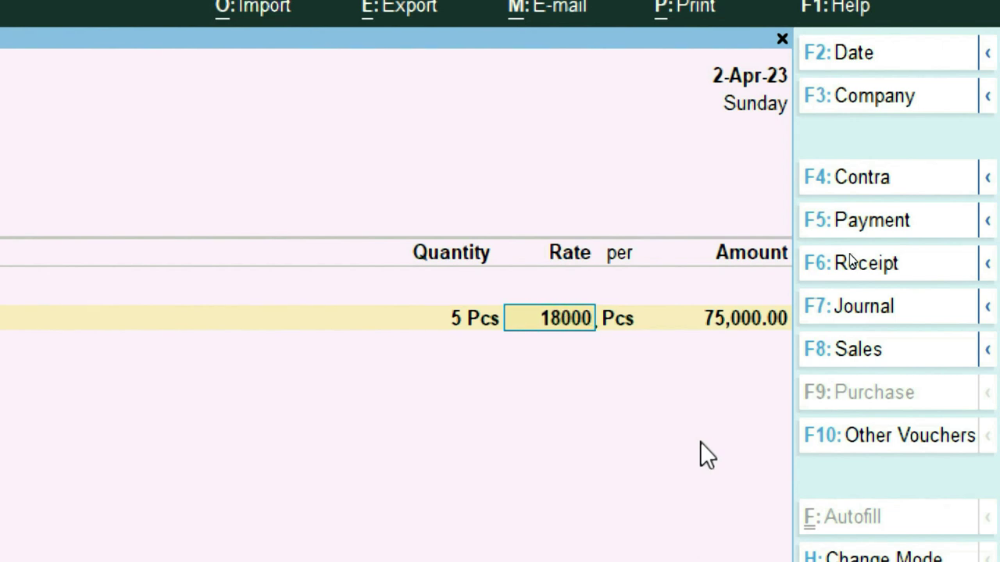
pyautogui.press('Return')
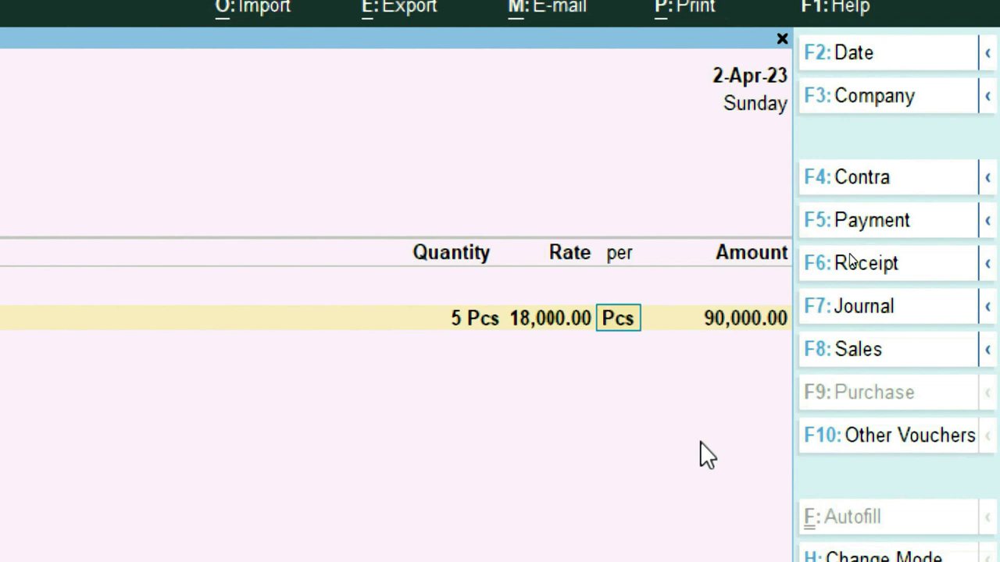
pyautogui.press('Return')
pyautogui.press('Return')
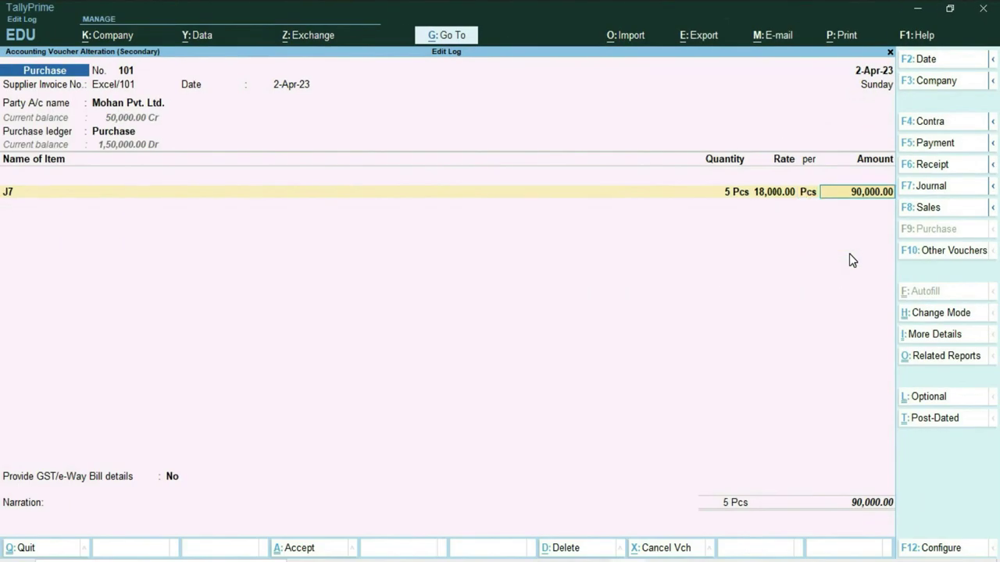
pyautogui.press('Return')
pyautogui.press('Return')
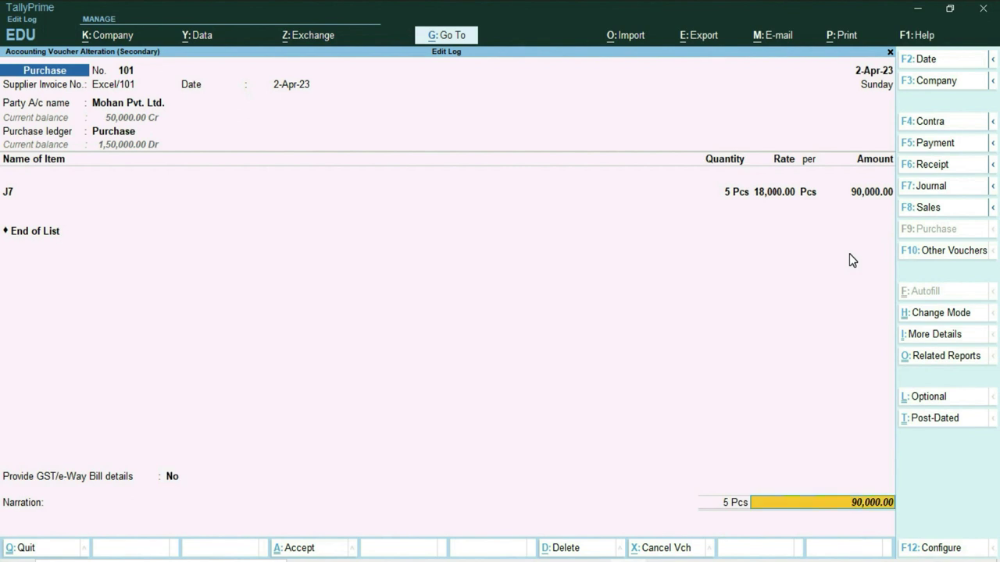
pyautogui.press('Return')
pyautogui.press('Up')
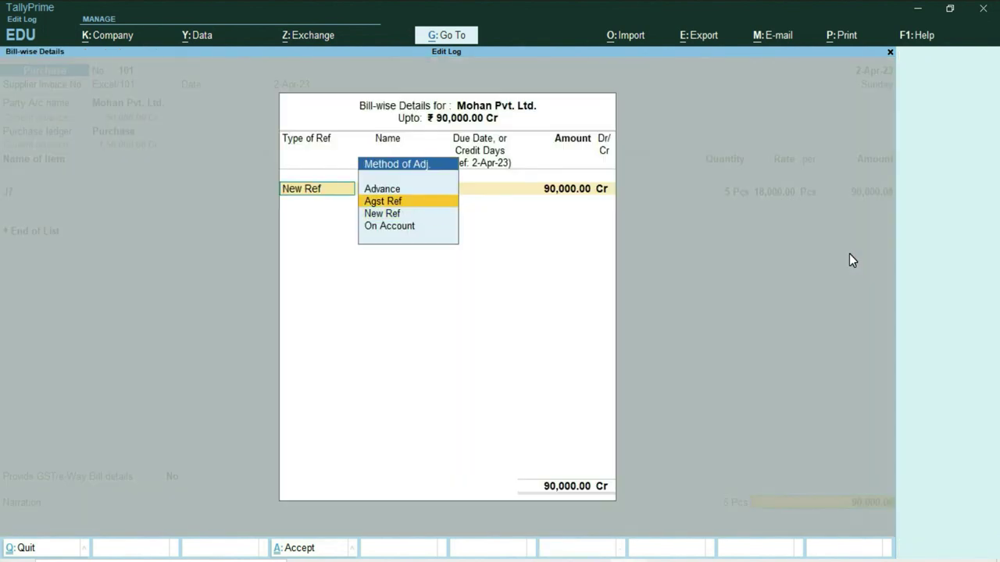
pyautogui.press('Return')
pyautogui.press('Return')
pyautogui.press('Return')
pyautogui.press('Return')
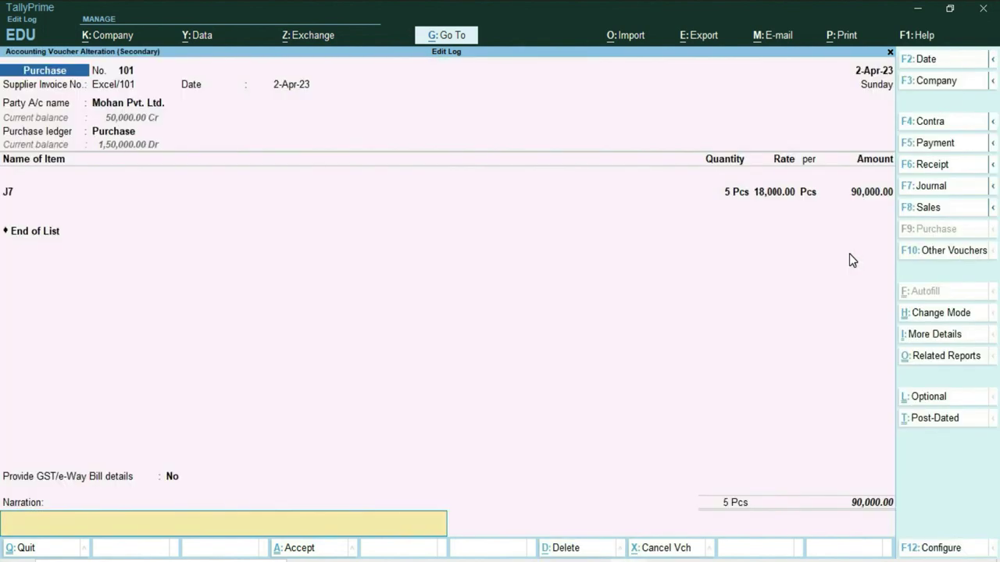
pyautogui.press('Return')
pyautogui.press('Return')
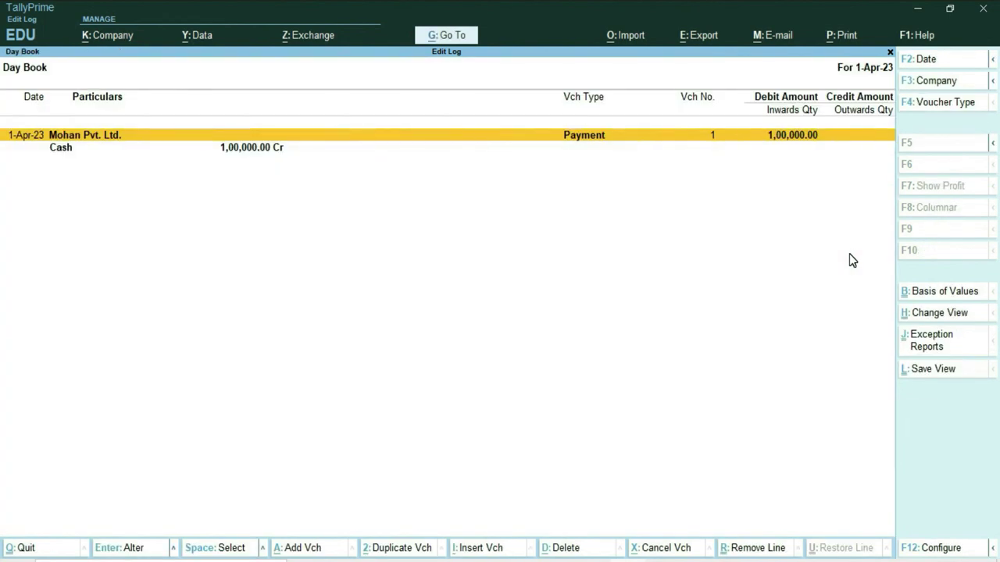
# Step: Reopen Payment voucher 1, cut its amount to 50,000, and adjust Agst Ref Excel/101
pyautogui.click(632, 139)
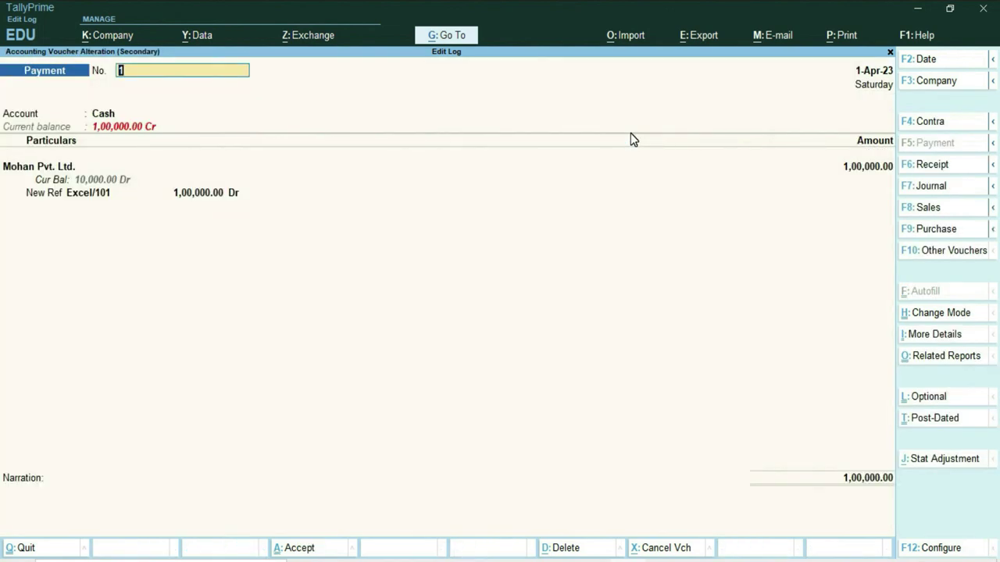
pyautogui.press('Return')
pyautogui.press('Return')
pyautogui.press('Return')
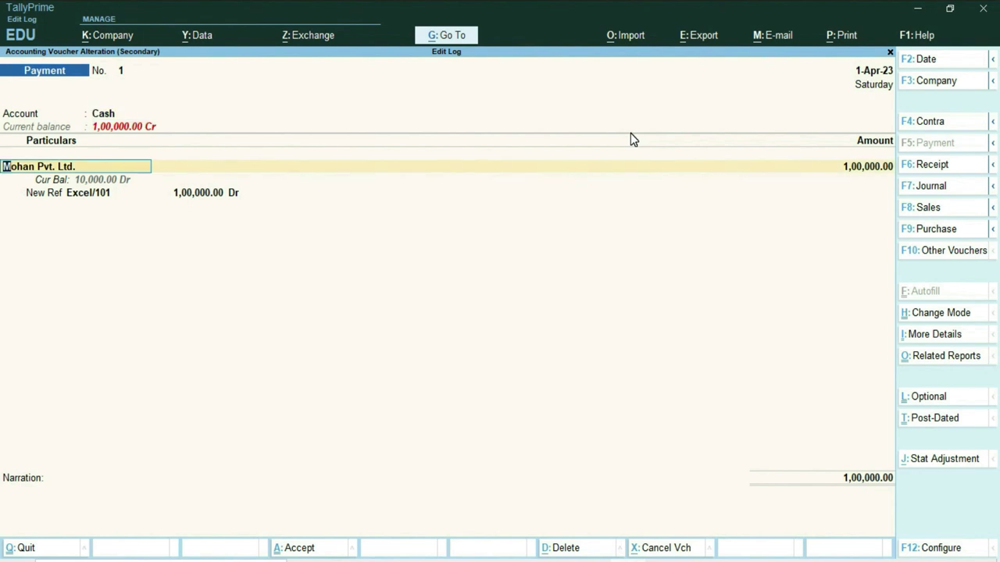
pyautogui.press('Return')
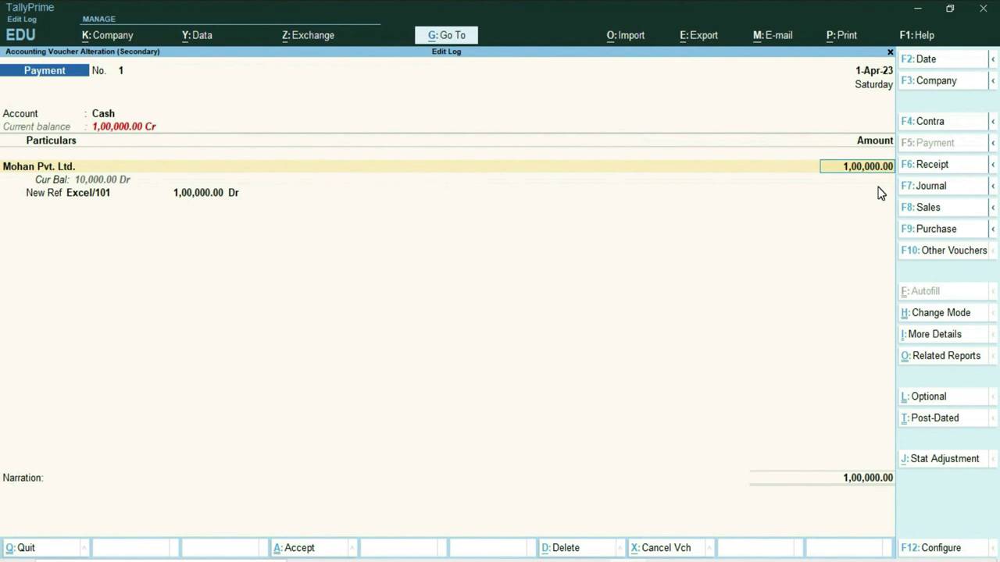
pyautogui.write('50')
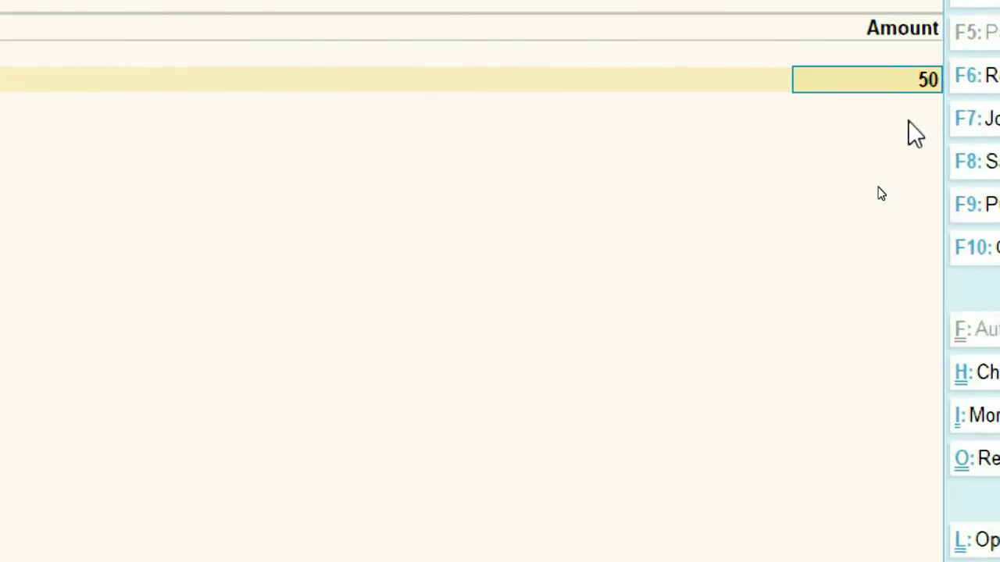
pyautogui.write('000')
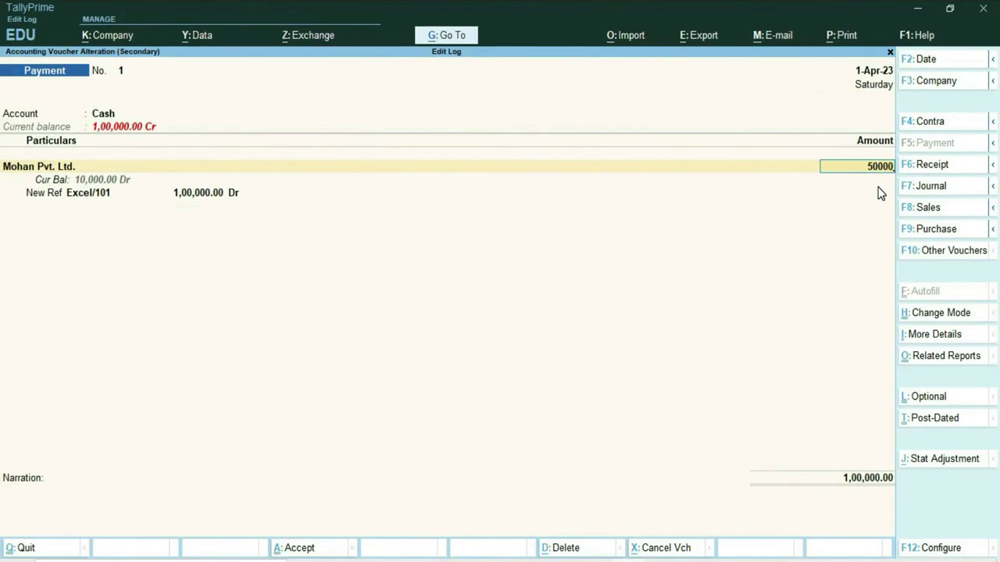
pyautogui.press('Return')
pyautogui.press('Up')
pyautogui.press('Return')
pyautogui.press('Return')
pyautogui.press('Return')
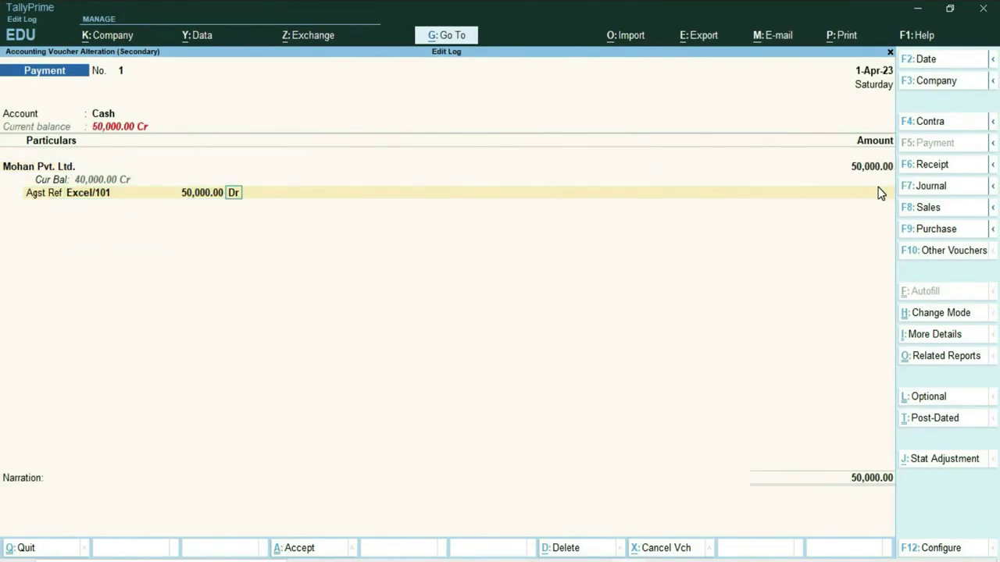
pyautogui.press('Return')
pyautogui.press('Return')
pyautogui.press('Return')
pyautogui.press('Return')
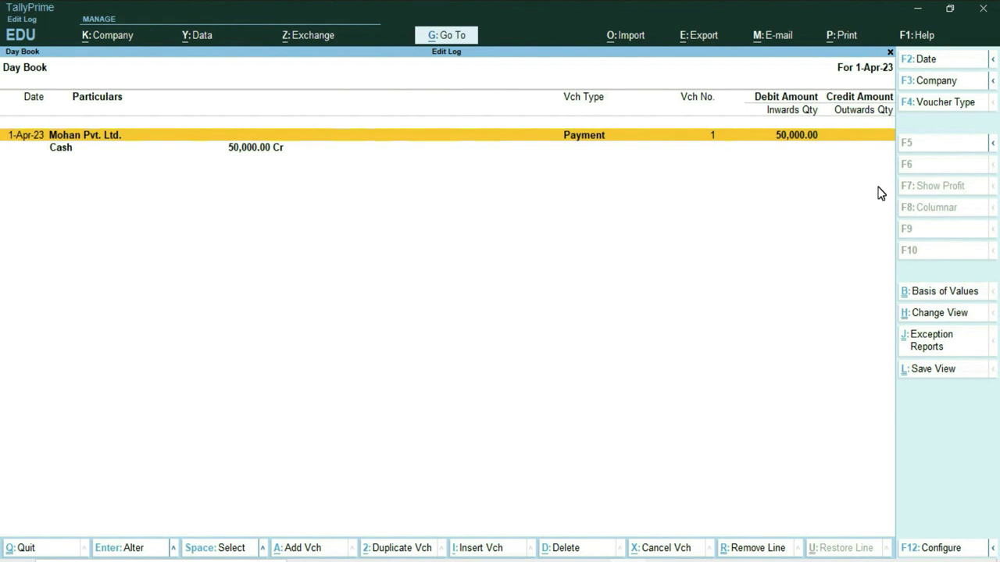
# Step: Select the Mohan Pvt. Ltd. payment voucher and delete it with Alt+D, confirming Yes
pyautogui.press('space')
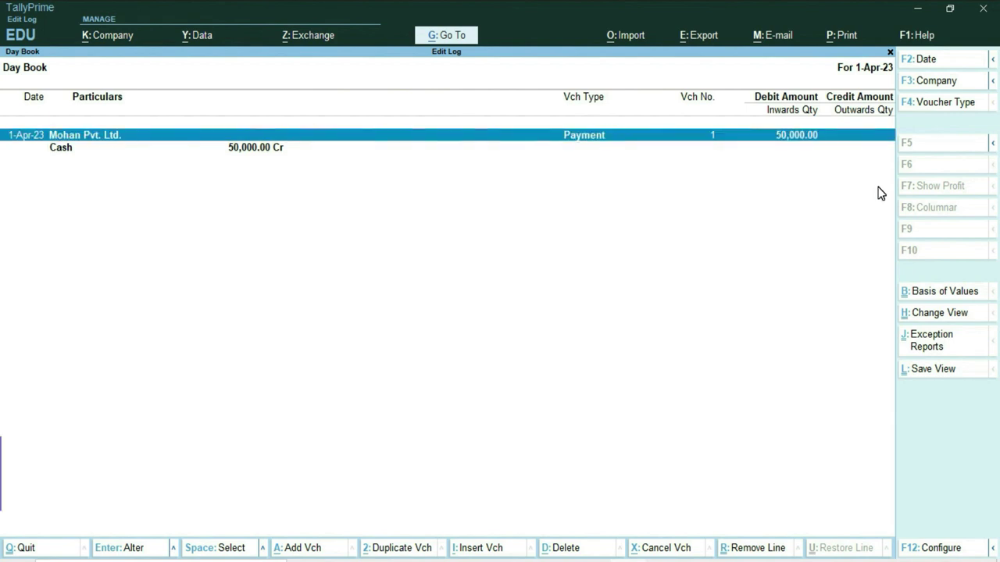
pyautogui.hotkey('alt', 'd')
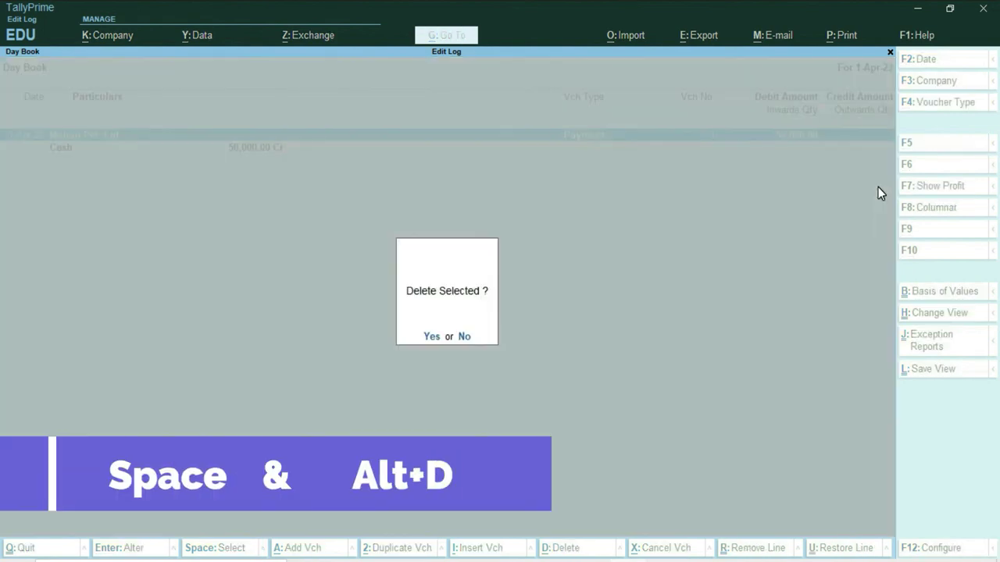
pyautogui.press('Return')
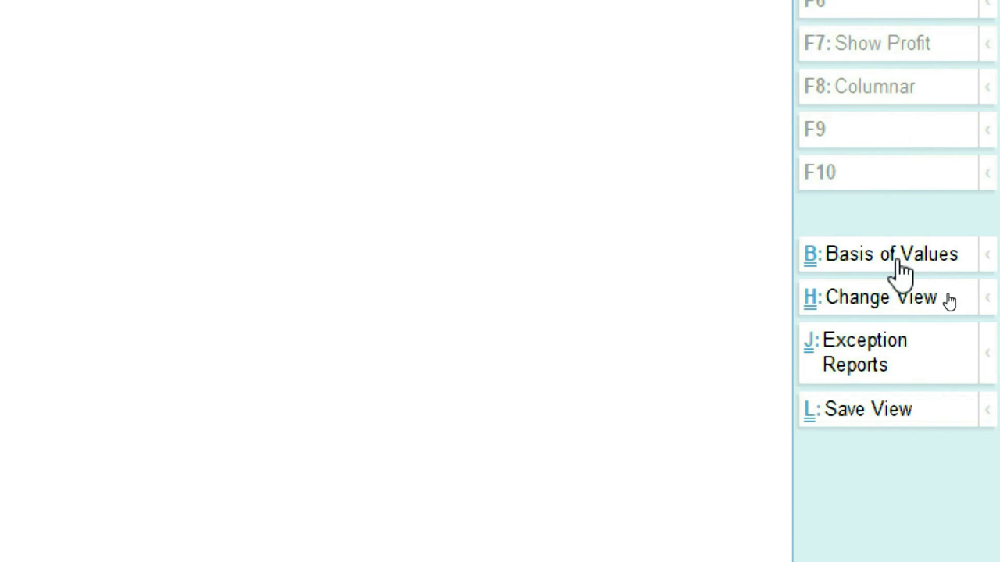
# Step: In Basis of Values, show Altered Vouchers with deleted vouchers included, and apply
pyautogui.click(901, 265)
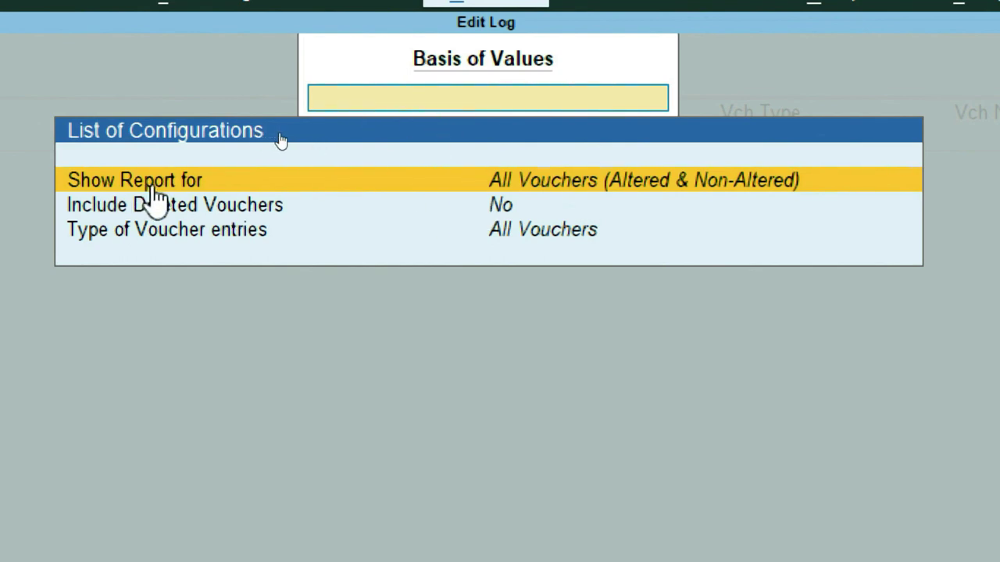
pyautogui.press('Return')
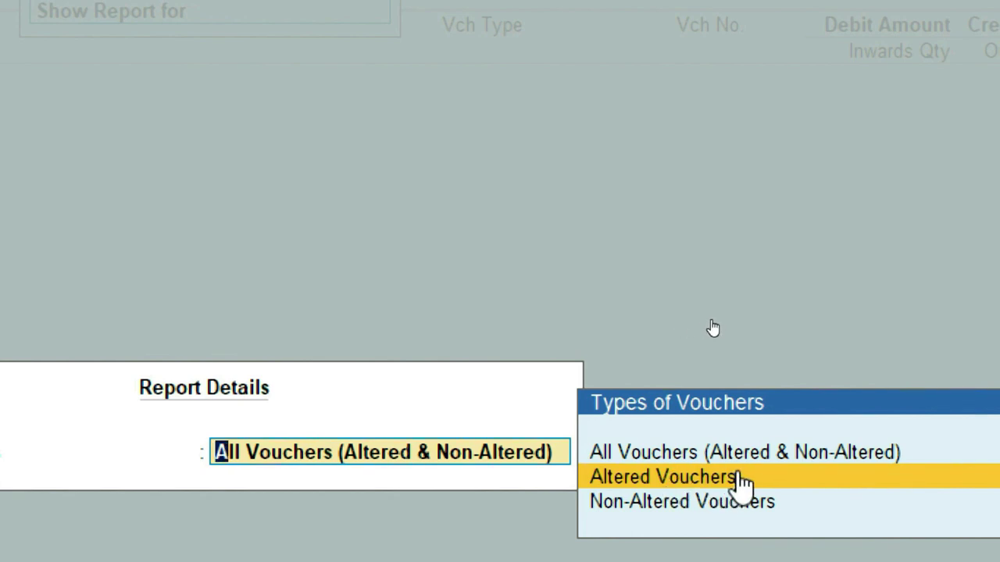
pyautogui.click(709, 476)
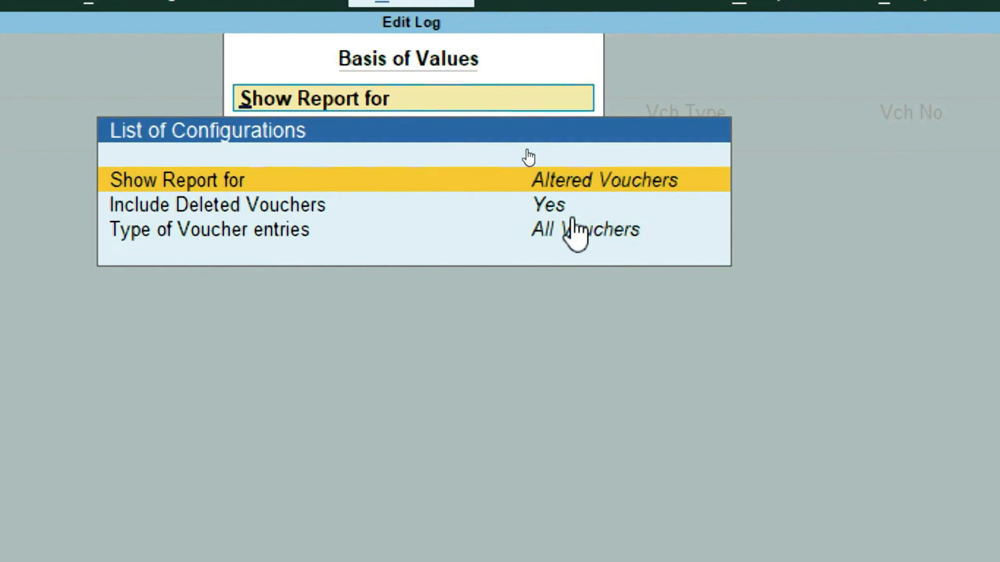
pyautogui.hotkey('ctrl', 'a')
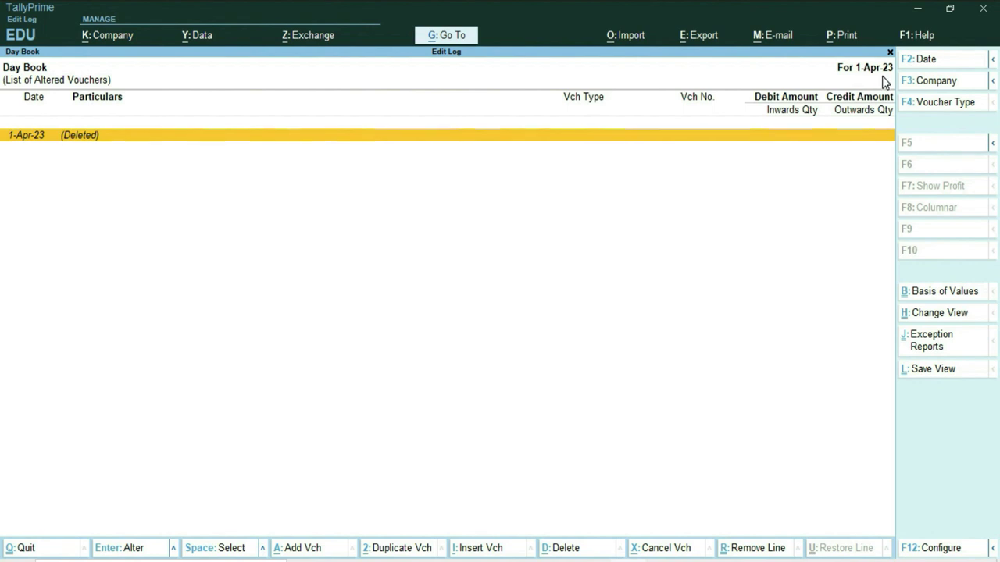
# Step: Extend the Day Book to 2-Apr-23 and open the Deleted entry's Edit Log
pyautogui.press('F2')
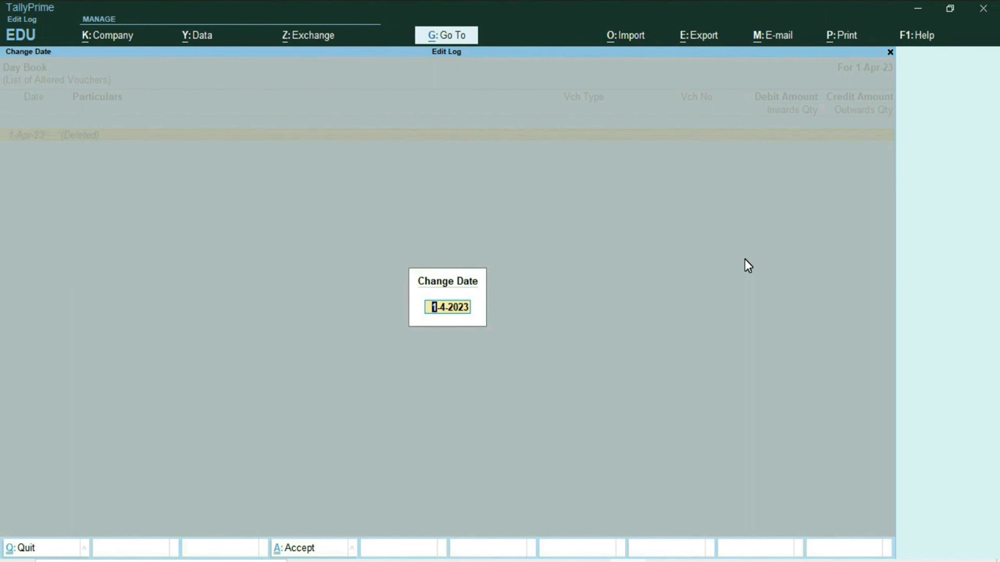
pyautogui.press('space')
pyautogui.write('2')
pyautogui.press('Return')
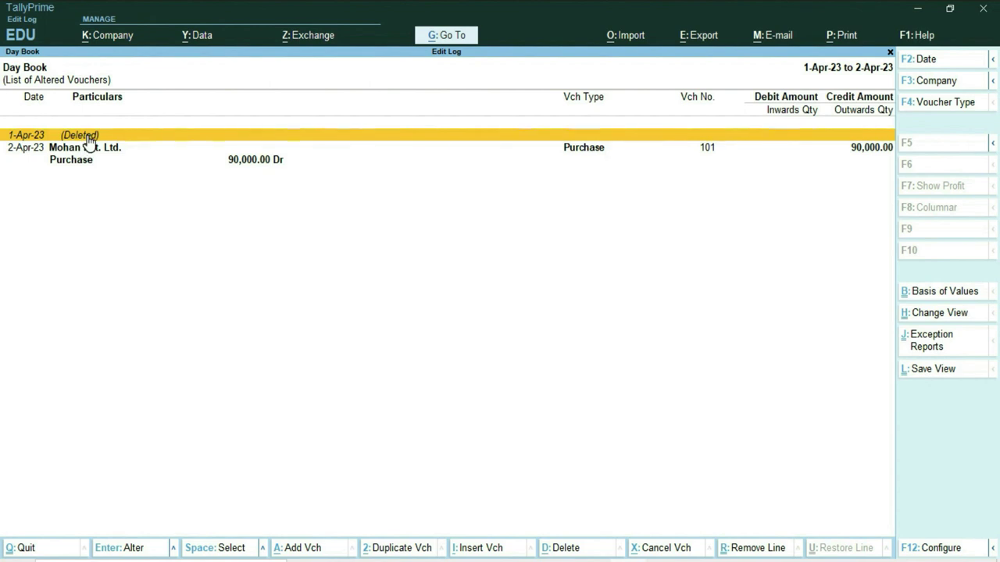
pyautogui.click(88, 139)
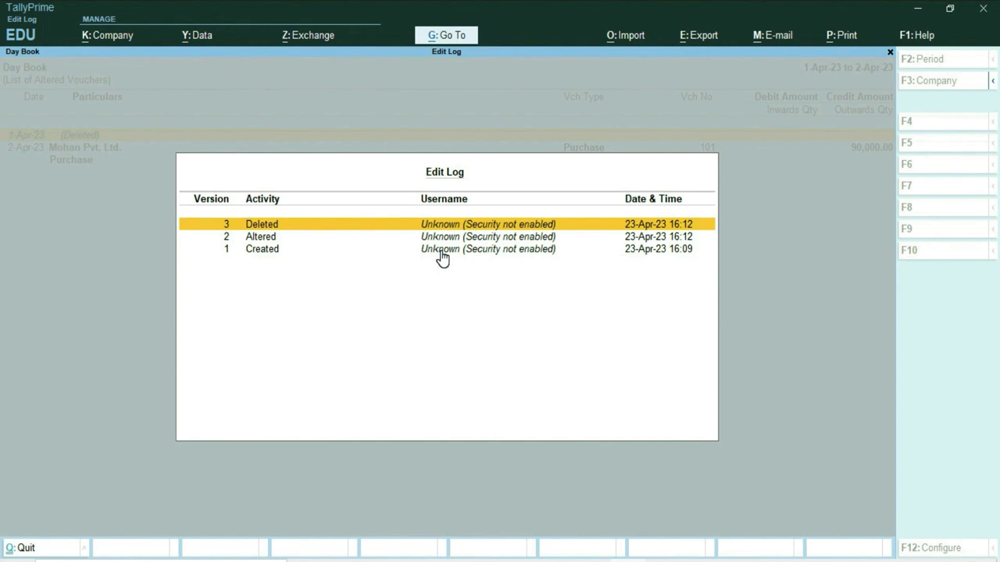
pyautogui.press('Down')
pyautogui.press('Down')
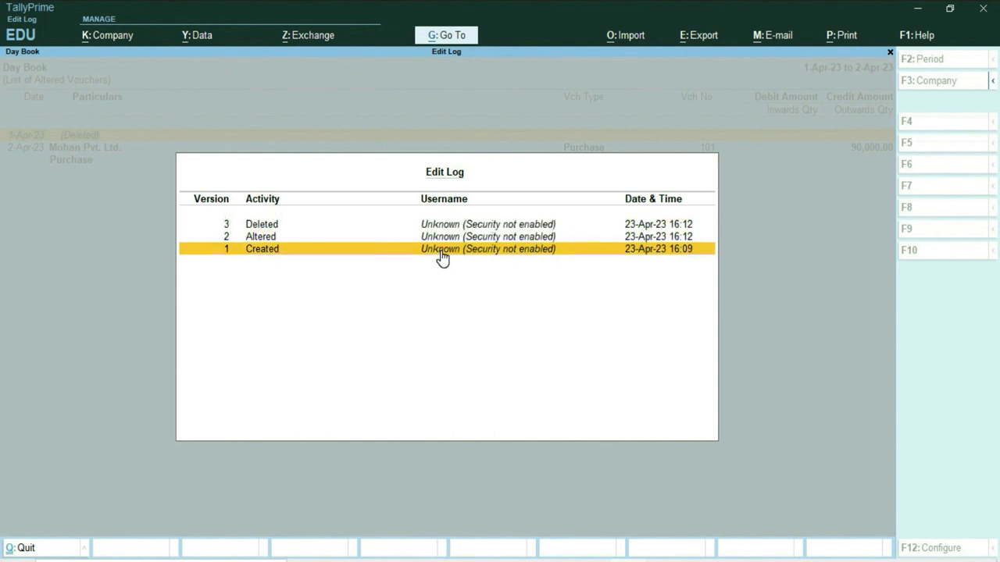
pyautogui.press('Return')
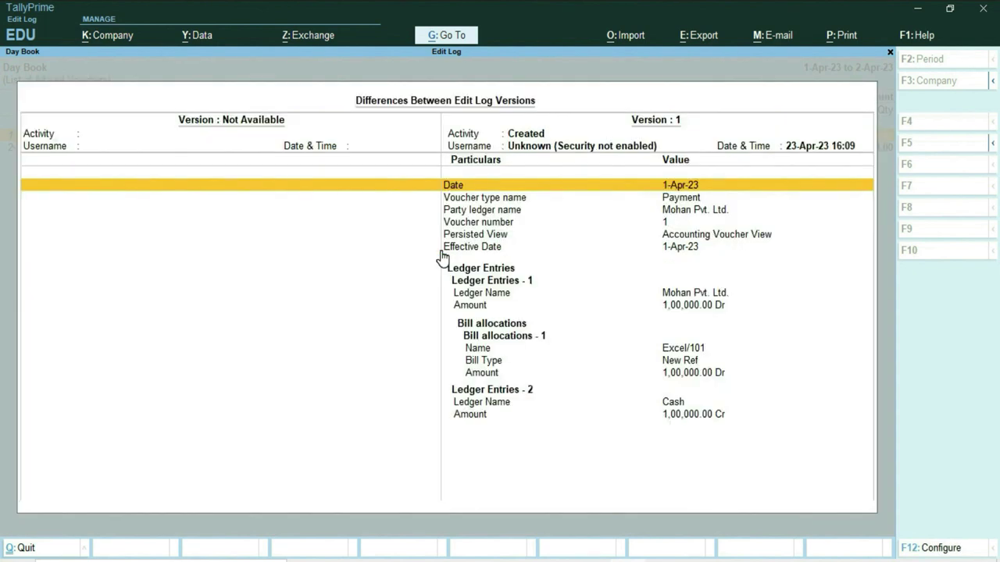
pyautogui.press('Down')
pyautogui.press('Down')
pyautogui.press('Down')
pyautogui.press('Down')
pyautogui.press('Down')
pyautogui.press('Down')
pyautogui.press('Down')
pyautogui.press('Down')
pyautogui.press('Down')
pyautogui.press('Down')
pyautogui.press('Down')
pyautogui.press('Down')
pyautogui.press('Down')
pyautogui.press('Down')
pyautogui.press('Down')
pyautogui.press('Down')
pyautogui.press('Down')
pyautogui.press('Up')
pyautogui.press('Up')
pyautogui.press('Up')
pyautogui.press('Up')
pyautogui.press('Up')
pyautogui.press('Up')
pyautogui.press('Up')
pyautogui.press('Up')
pyautogui.press('Up')
pyautogui.press('Up')
pyautogui.press('Up')
pyautogui.press('Up')
pyautogui.press('Up')
pyautogui.press('Up')
pyautogui.press('Up')
pyautogui.press('Up')
pyautogui.press('Up')
pyautogui.press('Down')
pyautogui.press('Down')
pyautogui.press('Down')
pyautogui.press('Down')
pyautogui.press('Down')
pyautogui.press('Down')
pyautogui.press('Down')
pyautogui.press('Down')
pyautogui.press('Down')
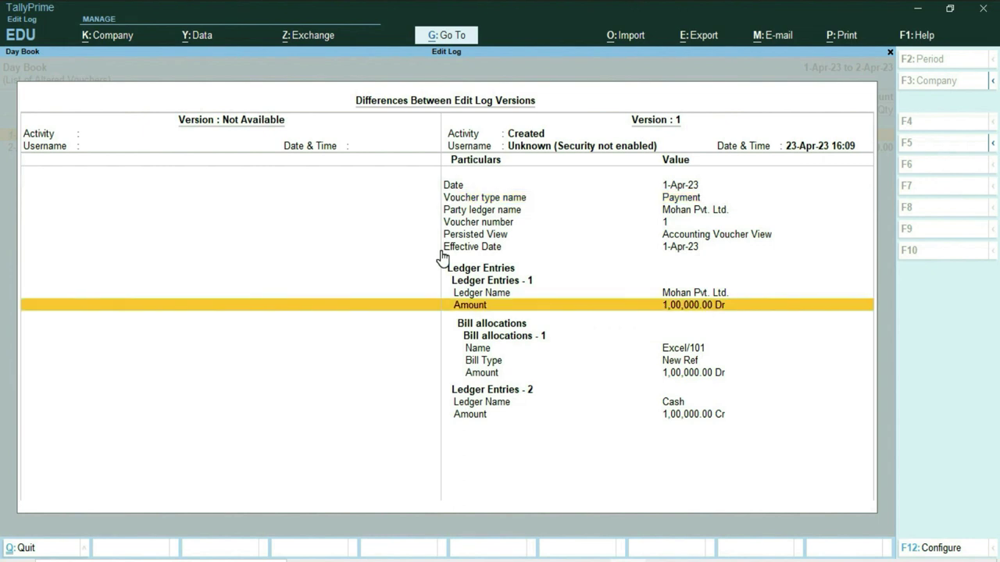
pyautogui.press('Up')
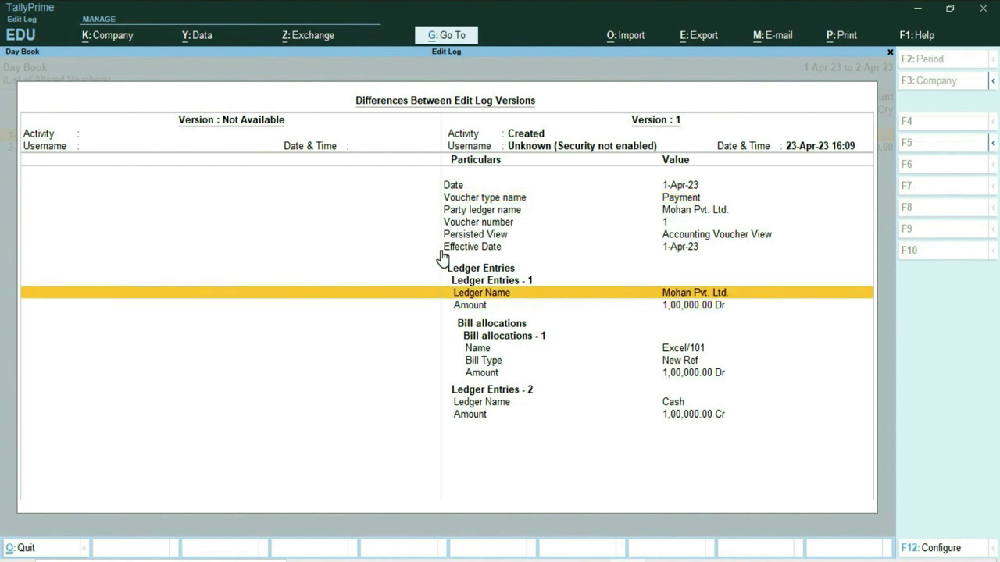
pyautogui.press('Escape')
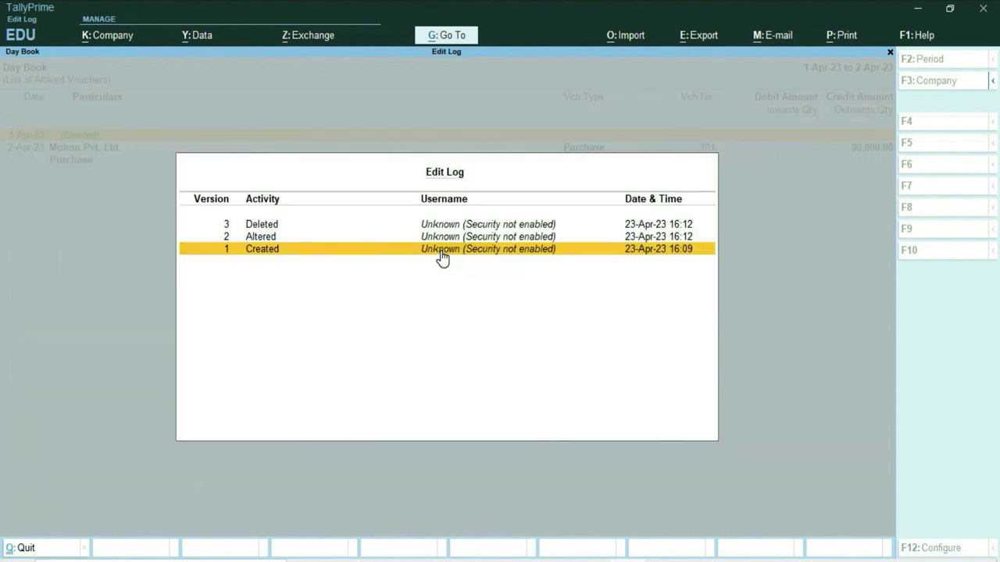
pyautogui.press('Up')
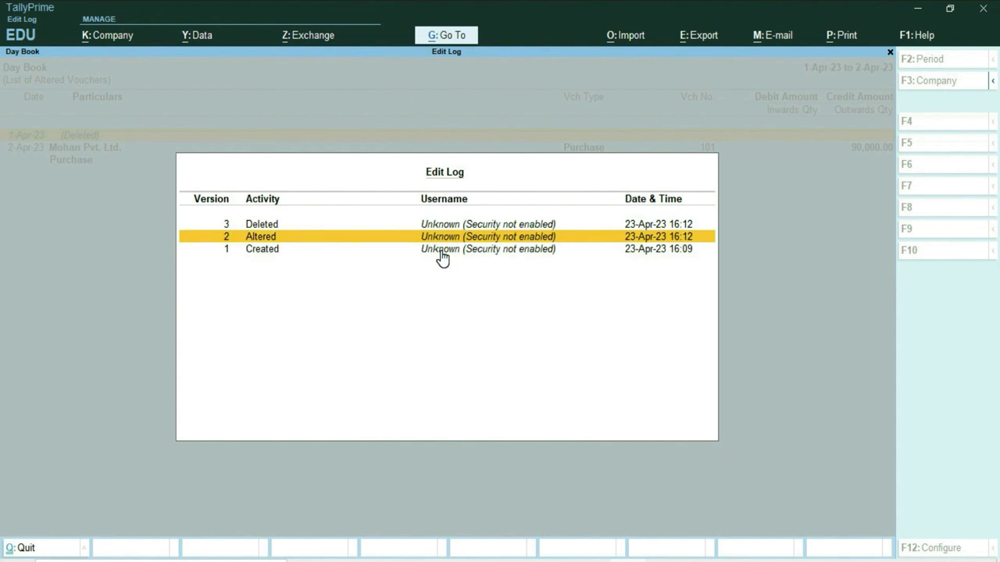
pyautogui.press('Return')
# Step: Review version 1 vs 2 differences: ledger amount cut from 1,00,000 to 50,000
pyautogui.press('Down')
pyautogui.press('Down')
pyautogui.press('Down')
pyautogui.press('Down')
pyautogui.press('Down')
pyautogui.press('Down')
pyautogui.press('Down')
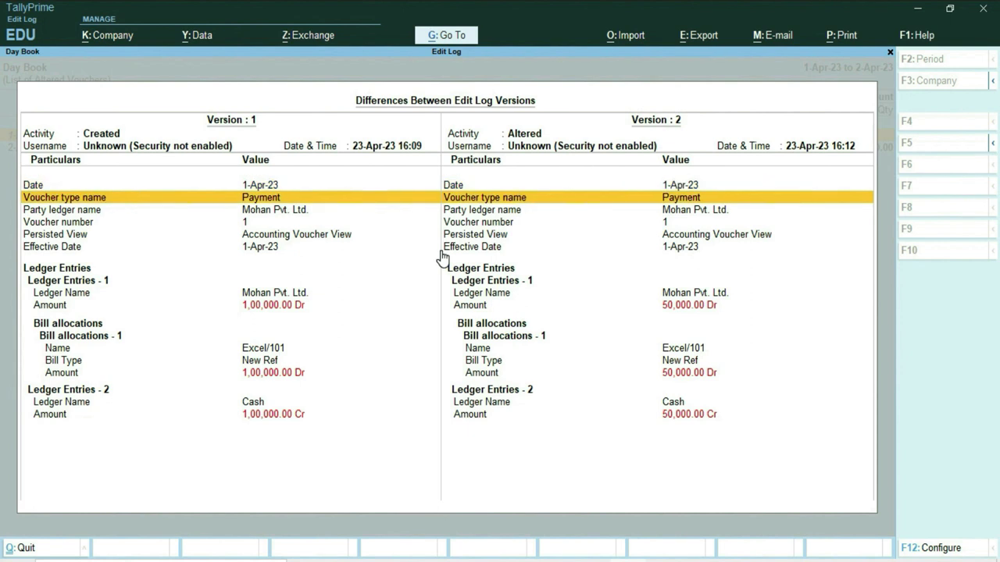
pyautogui.press('Down')
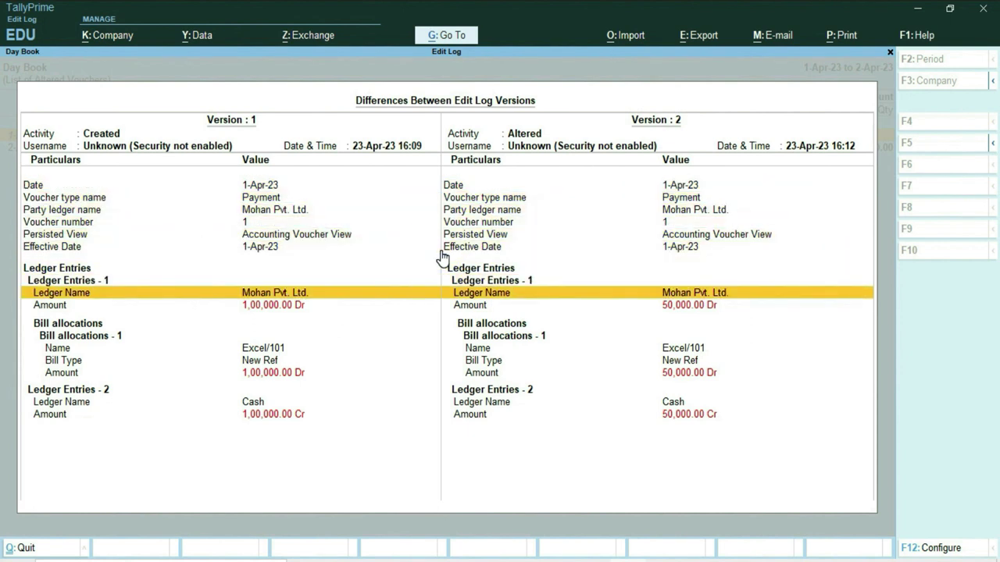
pyautogui.press('Down')
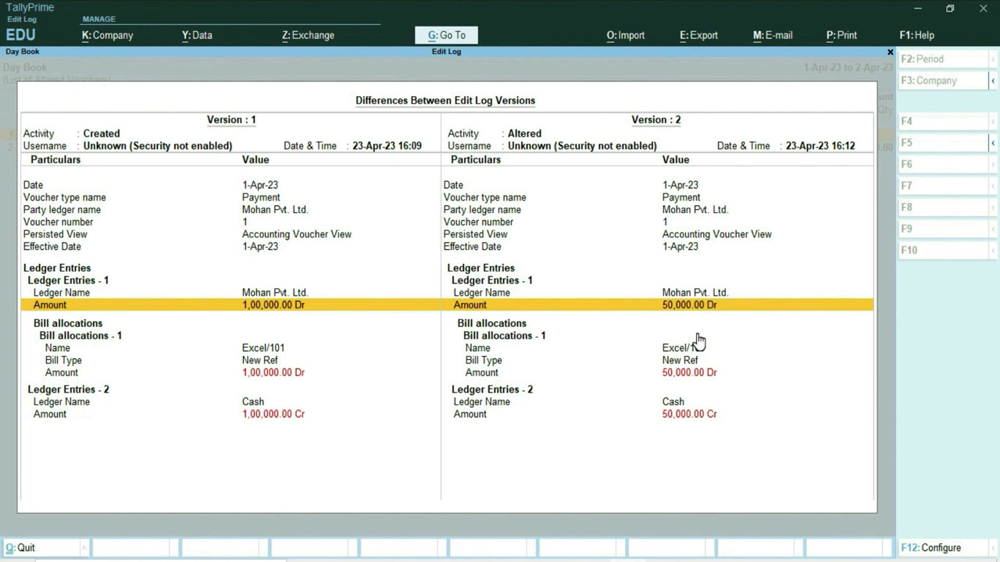
pyautogui.press('Down')
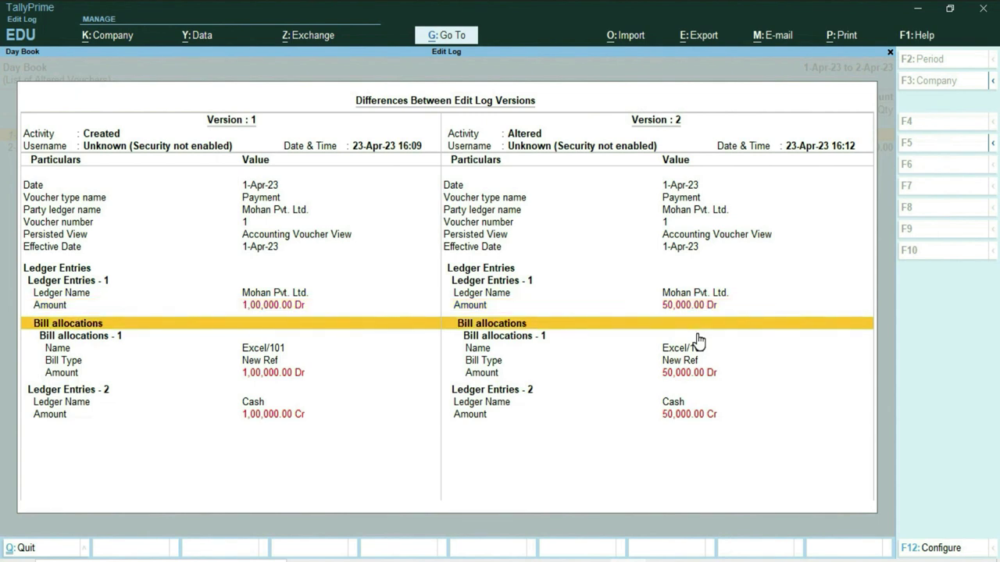
pyautogui.press('Escape')
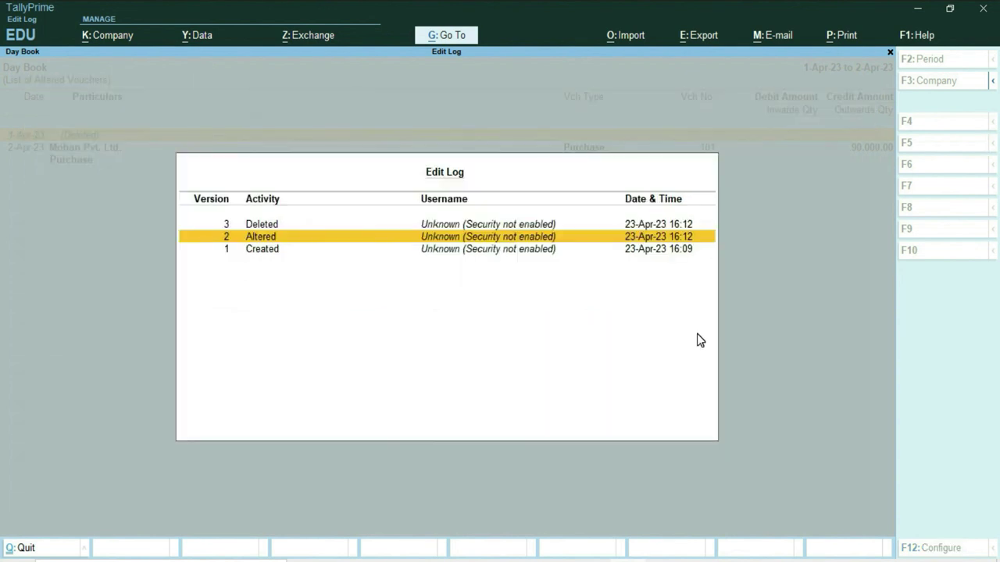
# Step: Compare the Deleted version 3 against the altered version, then close back to the Day Book
pyautogui.press('Up')
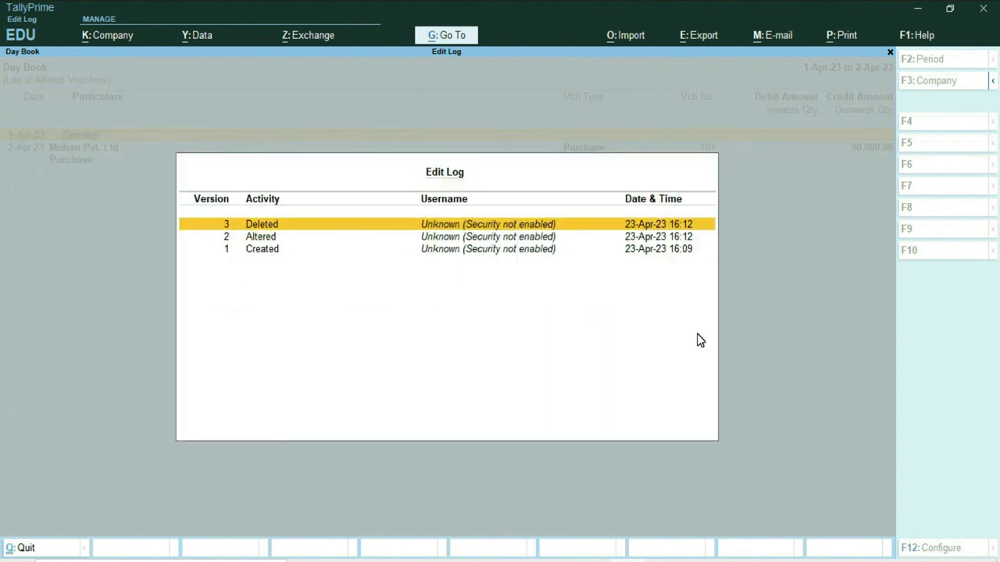
pyautogui.press('Return')
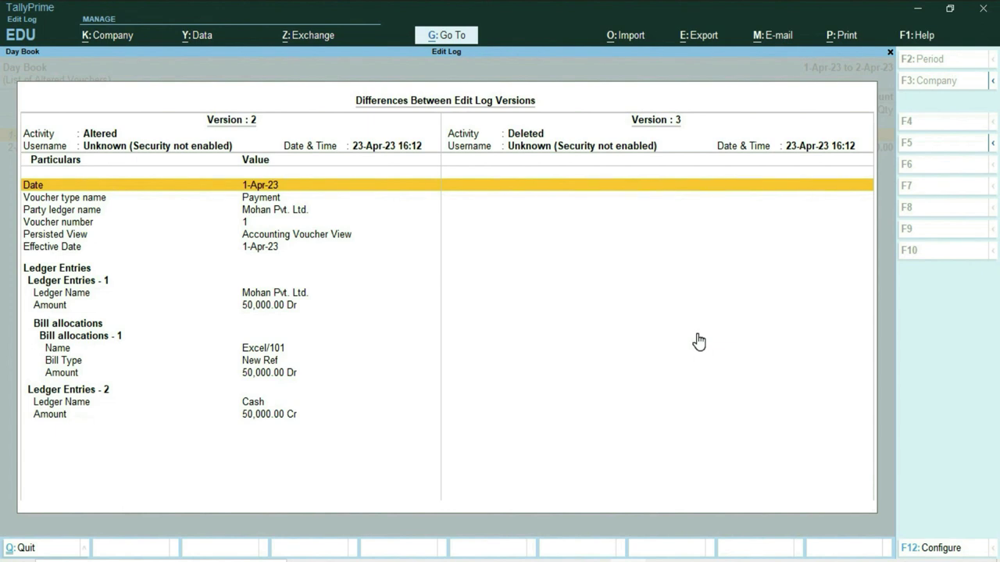
pyautogui.press('Down')
pyautogui.press('Down')
pyautogui.press('Down')
pyautogui.press('Down')
pyautogui.press('Down')
pyautogui.press('Down')
pyautogui.press('Down')
pyautogui.press('Down')
pyautogui.press('Down')
pyautogui.press('Down')
pyautogui.press('Down')
pyautogui.press('Down')
pyautogui.press('Down')
pyautogui.press('Down')
pyautogui.press('Down')
pyautogui.press('Down')
pyautogui.press('Down')
pyautogui.press('Up')
pyautogui.press('Up')
pyautogui.press('Up')
pyautogui.press('Up')
pyautogui.press('Up')
pyautogui.press('Up')
pyautogui.press('Up')
pyautogui.press('Up')
pyautogui.press('Up')
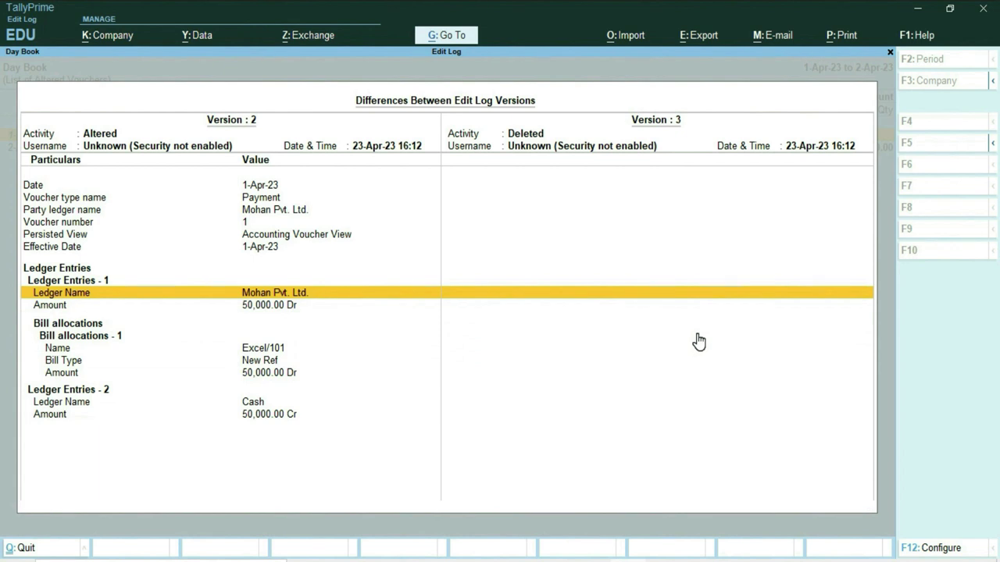
pyautogui.press('Down')
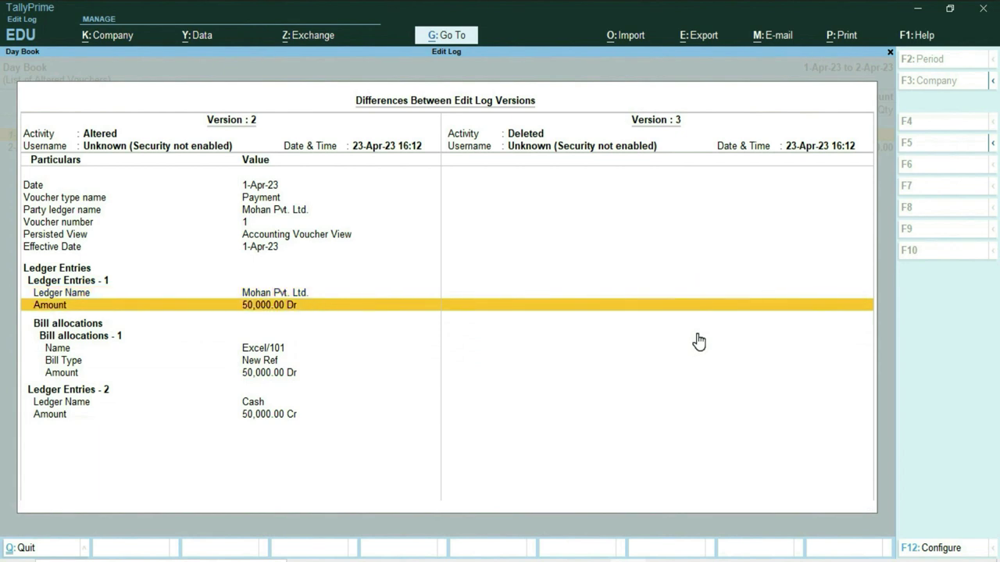
pyautogui.press('Down')
pyautogui.press('Down')
pyautogui.press('Down')
pyautogui.press('Down')
pyautogui.press('Down')
pyautogui.press('Down')
pyautogui.press('Down')
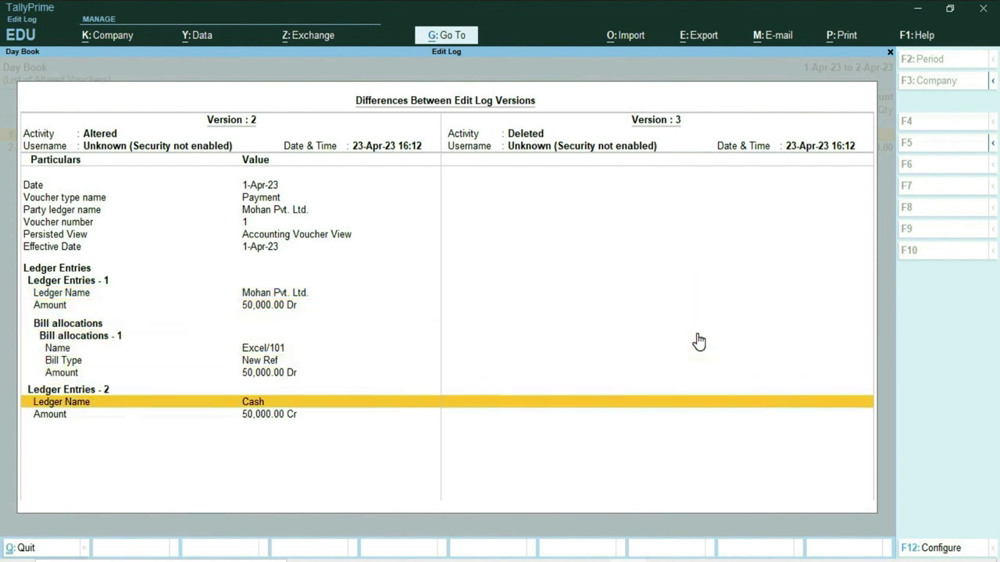
pyautogui.press('Down')
pyautogui.press('Escape')
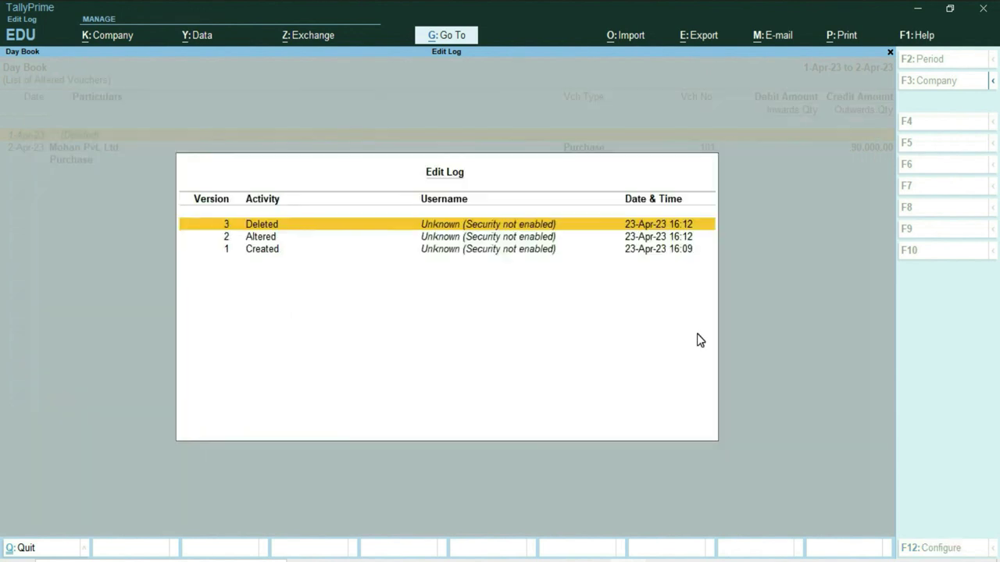
pyautogui.press('Escape')
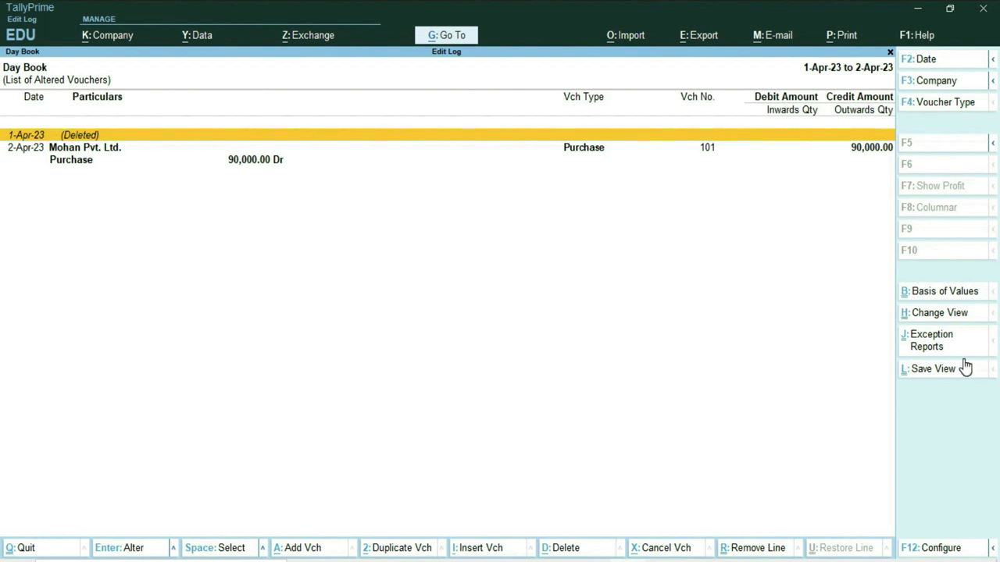
# Step: Open the Edit Log for altered purchase voucher 101 via Related Reports, showing its Created and Altered versions
pyautogui.press('Down')
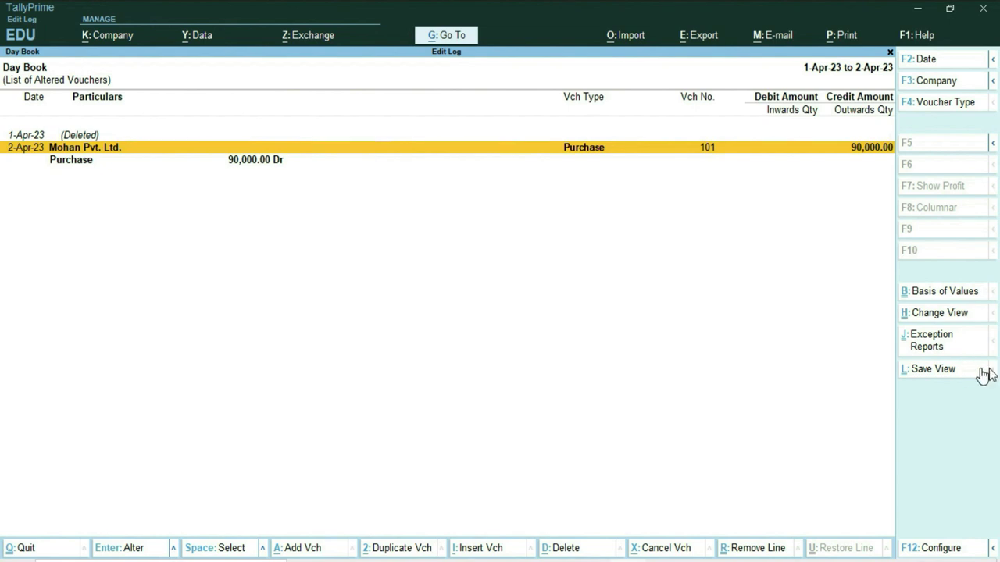
pyautogui.click(590, 160)
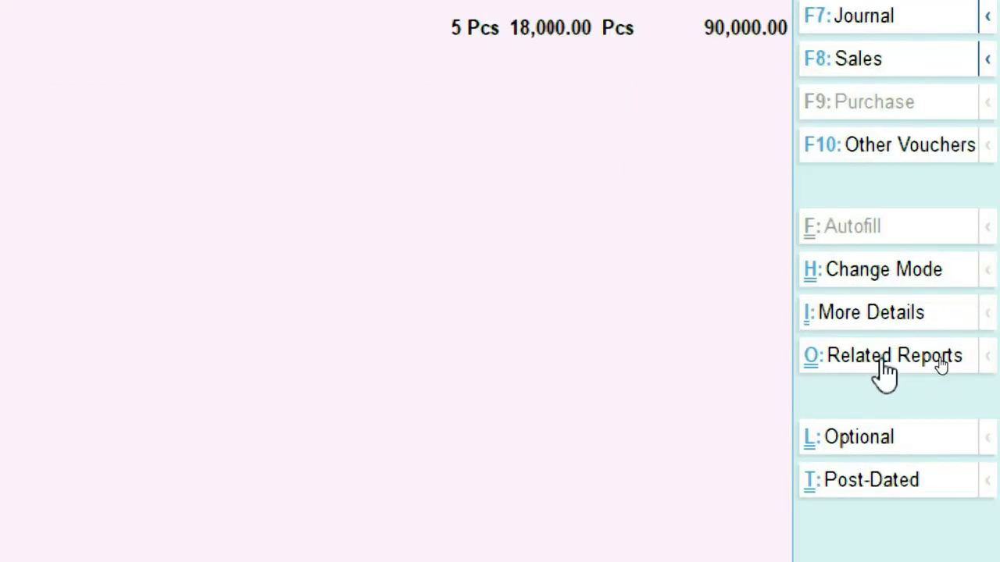
pyautogui.click(884, 365)
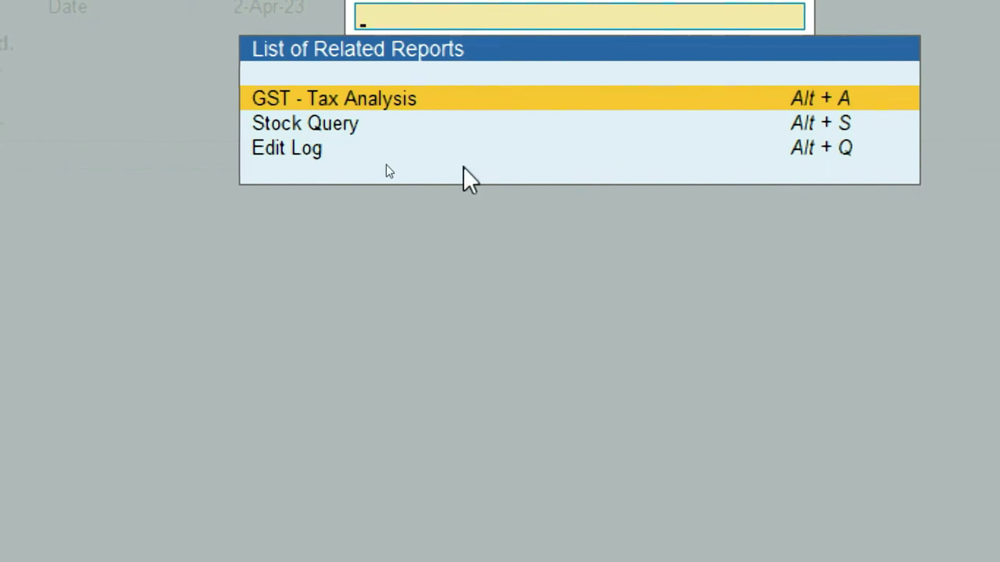
pyautogui.click(274, 152)
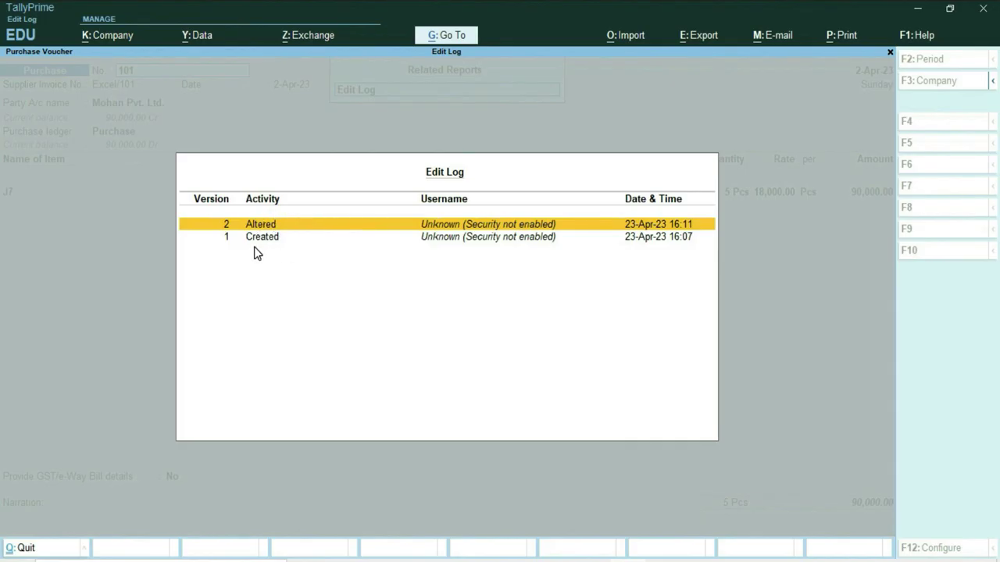
pyautogui.click(256, 239)
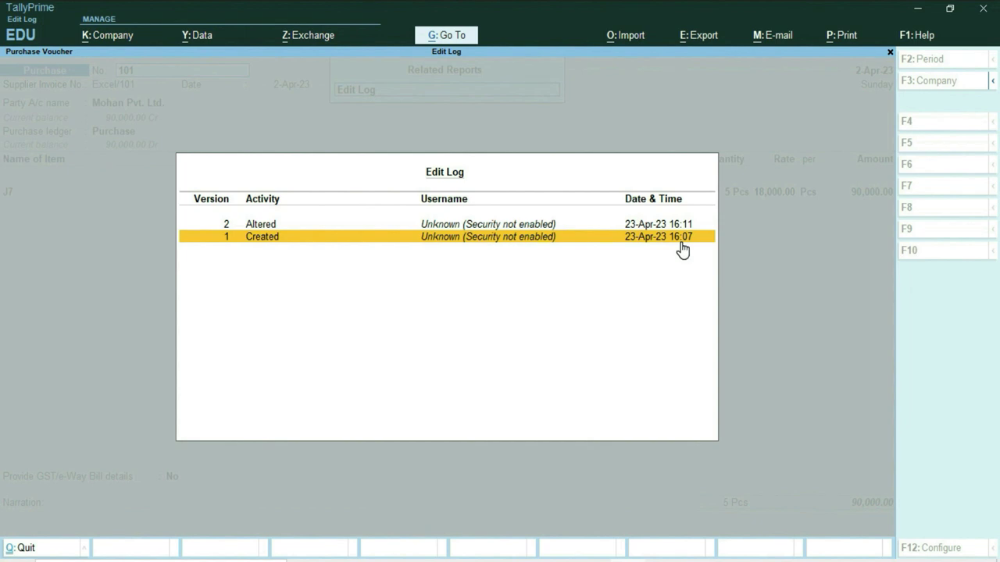
pyautogui.click(680, 242)
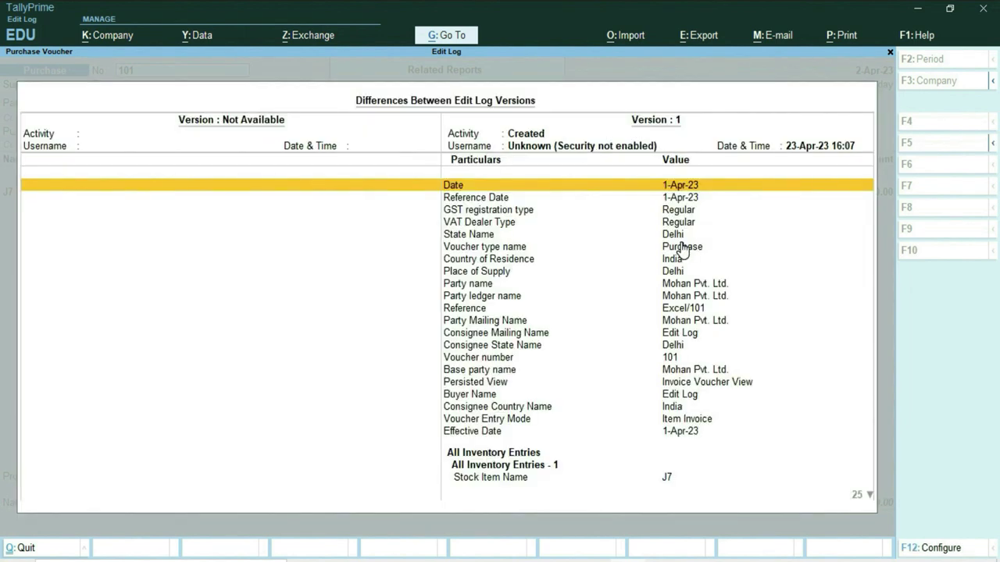
pyautogui.press('Down')
pyautogui.press('Down')
pyautogui.press('Down')
pyautogui.press('Down')
pyautogui.press('Down')
pyautogui.press('Down')
pyautogui.press('Down')
pyautogui.press('Down')
pyautogui.press('Down')
pyautogui.press('Down')
pyautogui.press('Down')
pyautogui.press('Down')
pyautogui.press('Down')
pyautogui.press('Down')
pyautogui.press('Down')
pyautogui.press('Down')
pyautogui.press('Down')
pyautogui.press('Down')
pyautogui.press('Down')
pyautogui.press('Down')
pyautogui.press('Down')
pyautogui.press('Down')
pyautogui.press('Down')
pyautogui.press('Down')
pyautogui.press('Down')
pyautogui.press('Down')
pyautogui.press('Down')
pyautogui.press('Up')
pyautogui.press('Up')
pyautogui.press('Up')
pyautogui.press('Up')
pyautogui.press('Up')
pyautogui.press('Up')
pyautogui.press('Up')
pyautogui.press('Up')
pyautogui.press('Up')
pyautogui.press('Up')
pyautogui.press('Up')
pyautogui.press('Up')
pyautogui.press('Up')
pyautogui.press('Up')
pyautogui.press('Up')
pyautogui.press('Up')
pyautogui.press('Up')
pyautogui.press('Up')
pyautogui.press('Up')
pyautogui.press('Up')
pyautogui.press('Down')
pyautogui.press('Down')
pyautogui.press('Down')
pyautogui.press('Down')
pyautogui.press('Down')
pyautogui.press('Down')
pyautogui.press('Down')
pyautogui.press('Down')
pyautogui.press('Down')
pyautogui.press('Down')
pyautogui.press('Down')
pyautogui.press('Down')
pyautogui.press('Down')
pyautogui.press('Down')
pyautogui.press('Down')
pyautogui.press('Down')
pyautogui.press('Down')
pyautogui.press('Down')
pyautogui.press('Down')
pyautogui.press('Down')
pyautogui.press('Down')
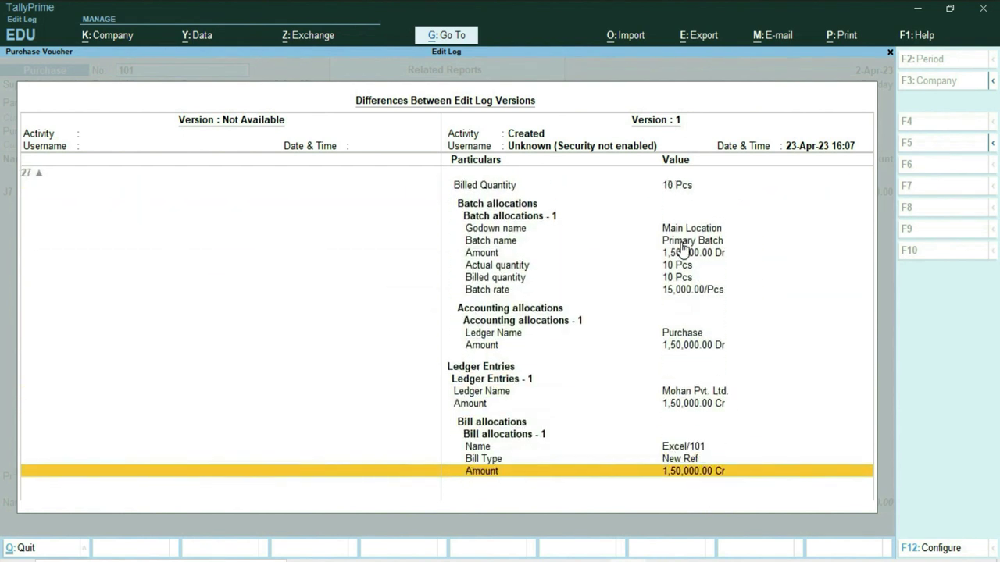
pyautogui.click(719, 407)
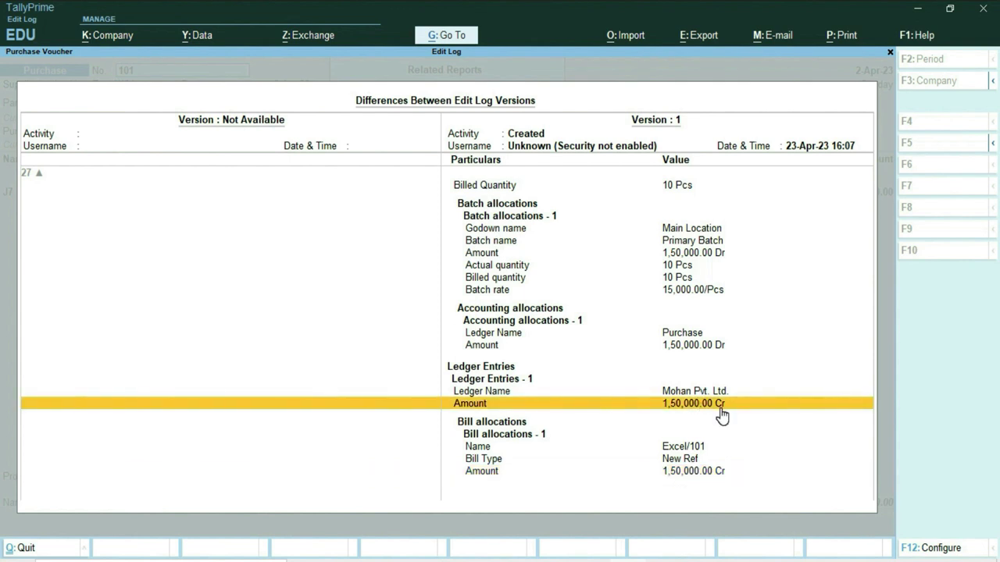
pyautogui.press('Escape')
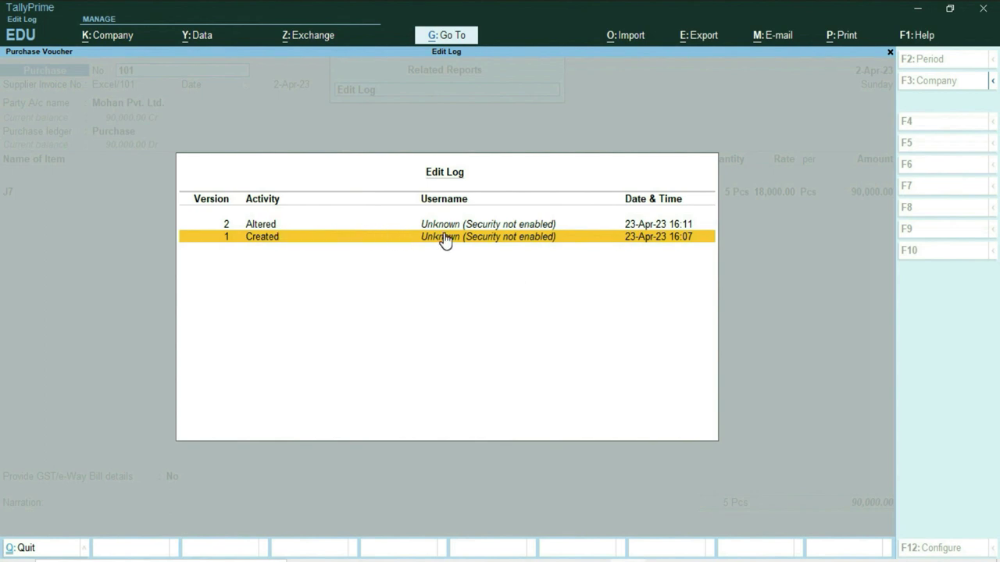
pyautogui.click(503, 226)
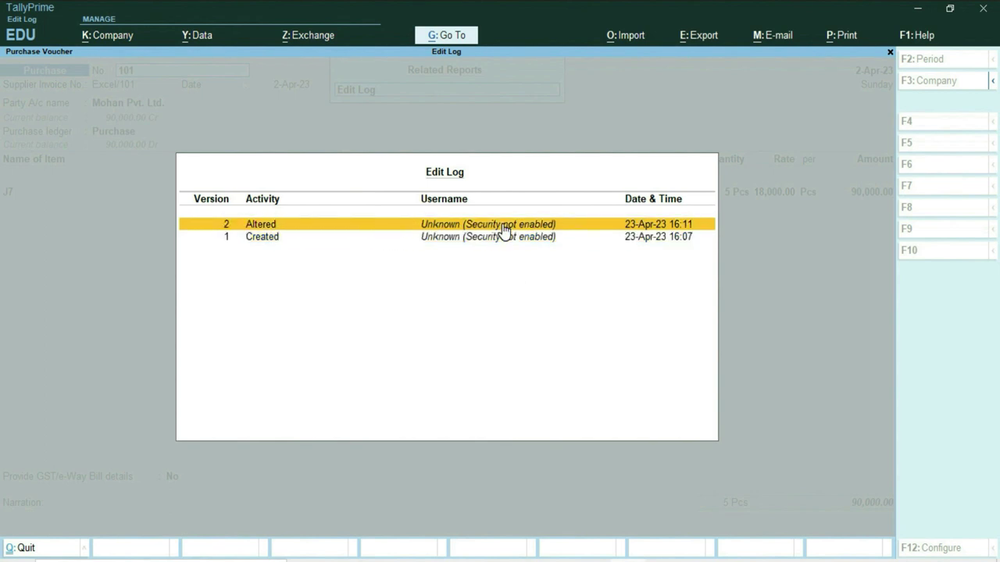
pyautogui.click(503, 226)
# Step: Review the changed header fields, from Reference Date (1-Apr-23 to 2-Apr-23) through Effective Date
pyautogui.press('Down')
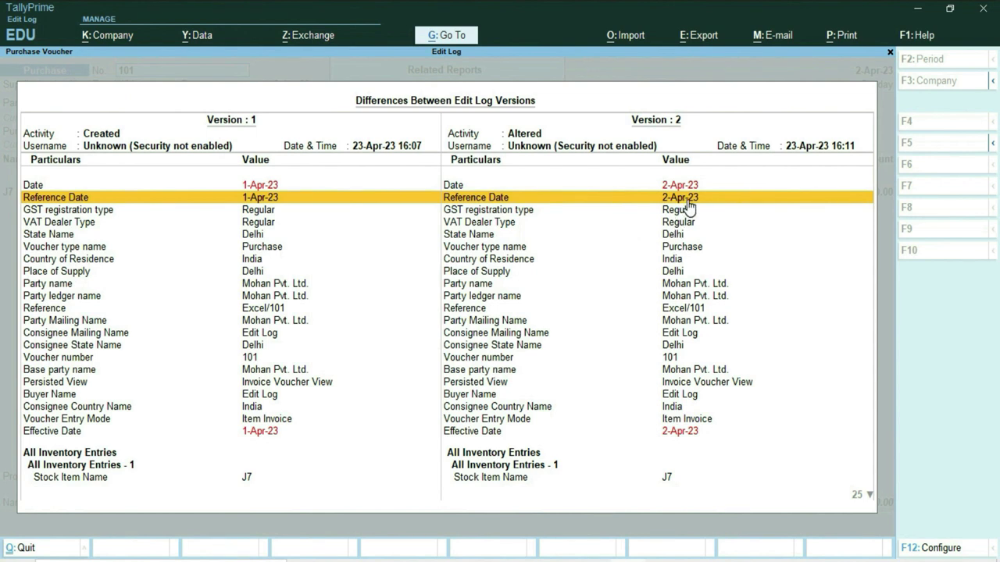
pyautogui.press('Up')
pyautogui.press('Down')
pyautogui.press('Down')
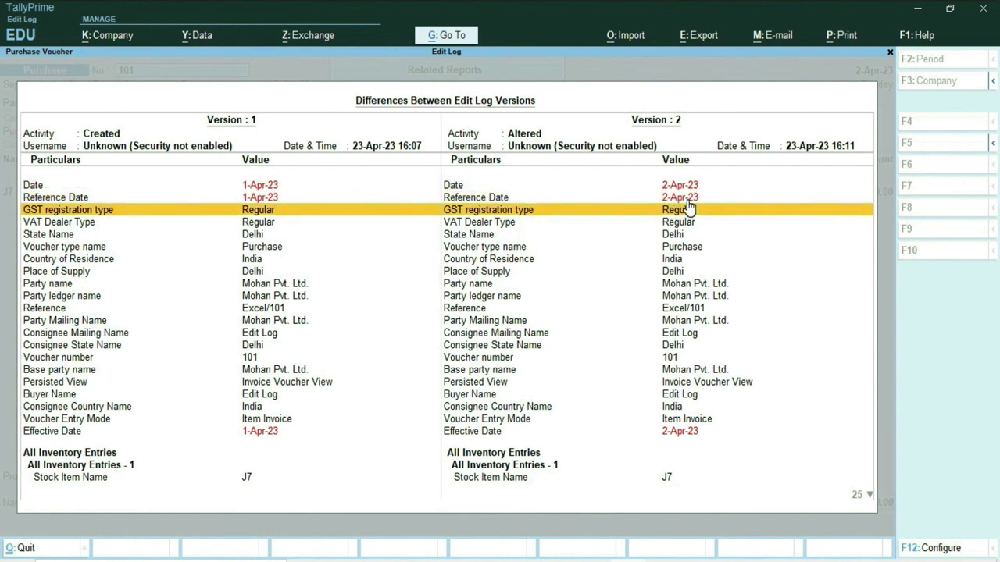
pyautogui.press('Down')
pyautogui.press('Down')
pyautogui.press('Down')
pyautogui.press('Down')
pyautogui.press('Down')
pyautogui.press('Down')
pyautogui.press('Down')
pyautogui.press('Down')
pyautogui.press('Down')
pyautogui.press('Down')
pyautogui.press('Down')
pyautogui.press('Down')
pyautogui.press('Down')
pyautogui.press('Down')
pyautogui.press('Down')
pyautogui.press('Down')
pyautogui.press('Down')
pyautogui.press('Down')
pyautogui.press('Down')
pyautogui.press('Down')
pyautogui.press('Up')
pyautogui.press('Up')
pyautogui.press('Up')
pyautogui.press('Down')
pyautogui.press('Down')
pyautogui.press('Down')
pyautogui.press('Down')
pyautogui.press('Down')
pyautogui.press('Down')
pyautogui.press('Down')
pyautogui.press('Down')
pyautogui.press('Down')
pyautogui.press('Down')
pyautogui.press('Down')
pyautogui.press('Down')
pyautogui.press('Down')
pyautogui.press('Down')
pyautogui.press('Down')
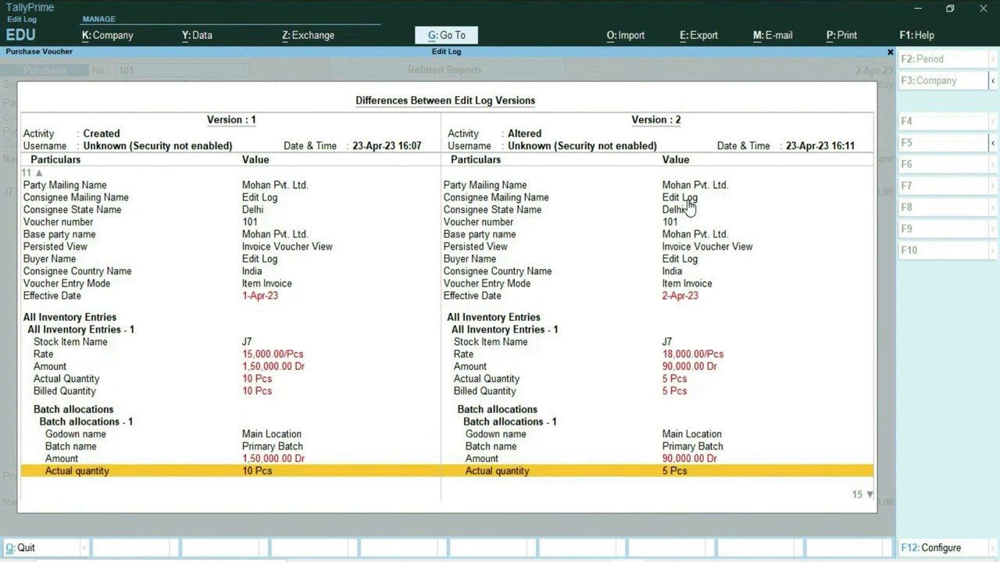
pyautogui.press('Up')
pyautogui.press('Up')
pyautogui.press('Up')
pyautogui.press('Up')
pyautogui.press('Up')
pyautogui.press('Up')
pyautogui.press('Up')
pyautogui.press('Up')
pyautogui.press('Up')
pyautogui.press('Up')
pyautogui.press('Up')
# Step: Review the stock item changes: rate 15,000 to 18,000, amount, and quantity 10 to 5 Pcs
pyautogui.press('Down')
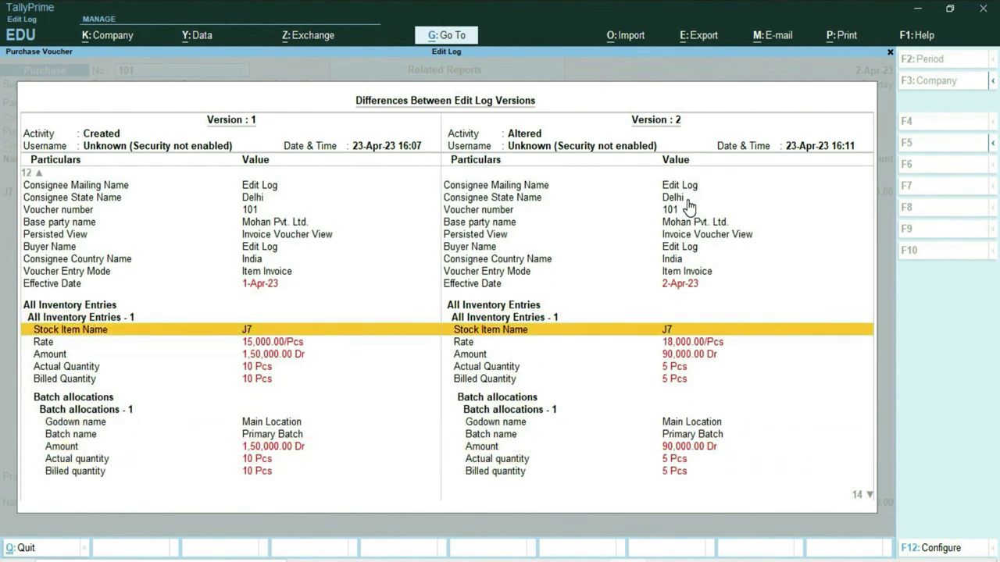
pyautogui.press('Down')
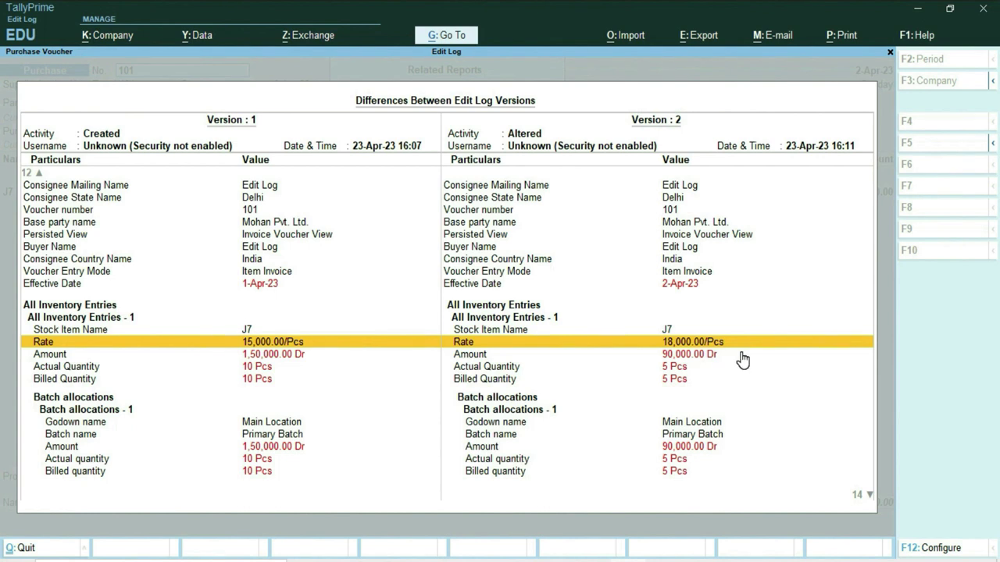
pyautogui.press('Down')
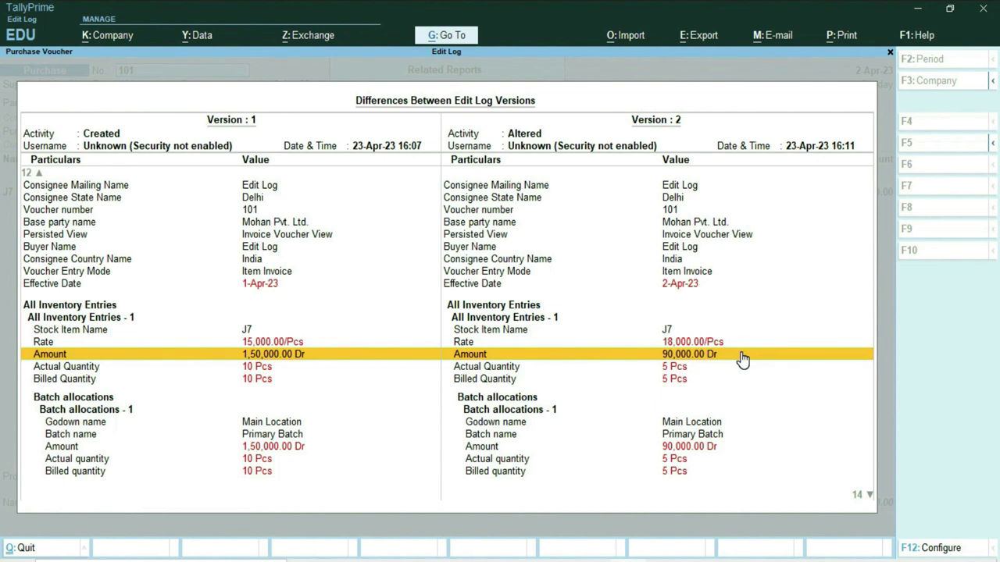
pyautogui.press('Down')
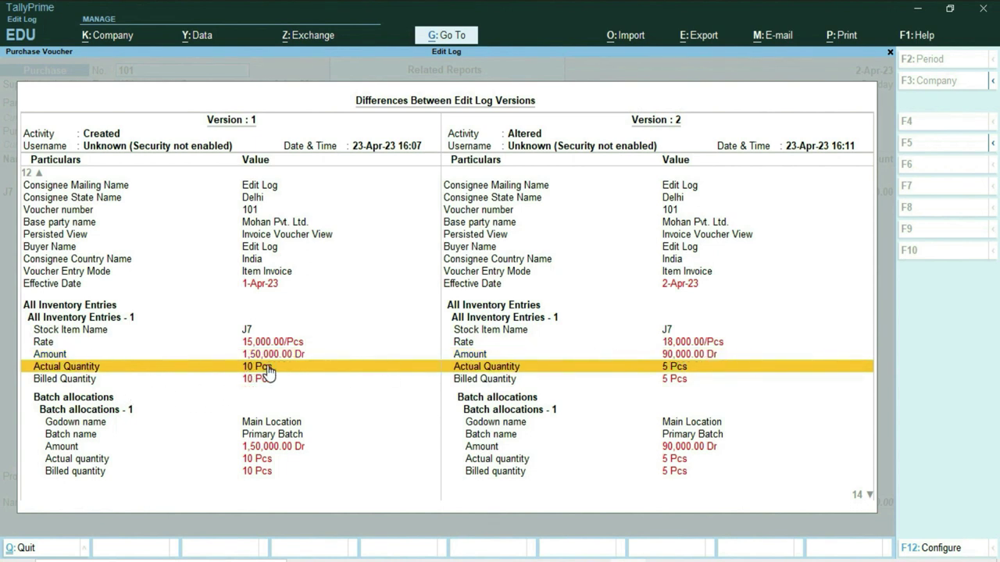
pyautogui.click(573, 378)
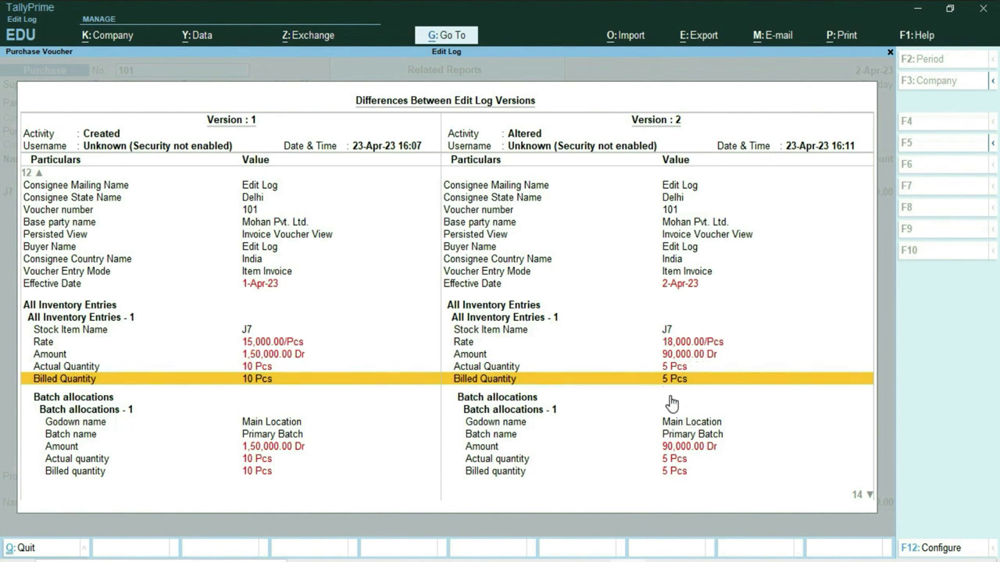
# Step: Check the batch, accounting and ledger allocation rows, then return up to Country of Residence
pyautogui.press('Down')
pyautogui.press('Down')
pyautogui.press('Down')
pyautogui.press('Down')
pyautogui.press('Down')
pyautogui.press('Down')
pyautogui.press('Down')
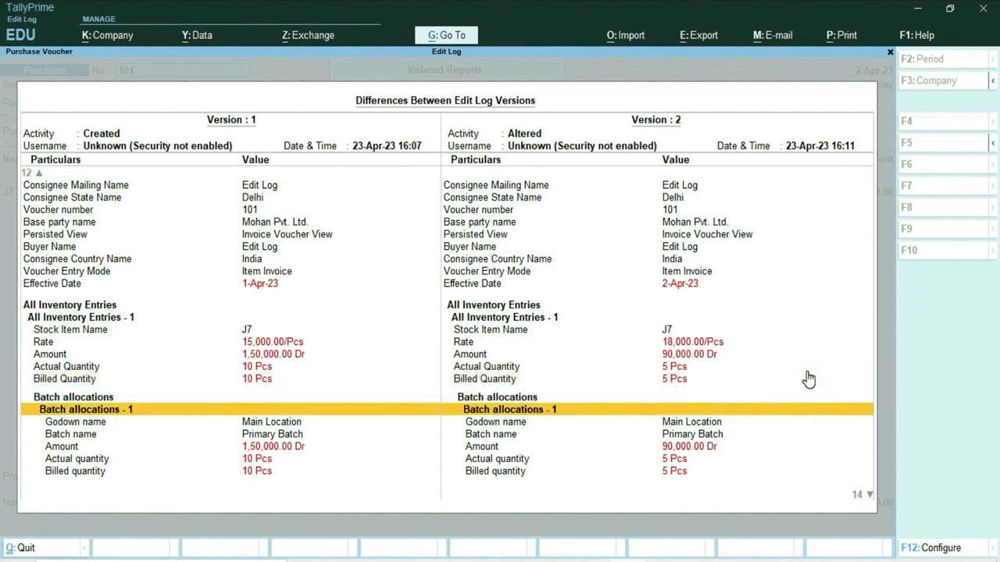
pyautogui.press('Down')
pyautogui.press('Down')
pyautogui.press('Down')
pyautogui.press('Down')
pyautogui.press('Down')
pyautogui.press('Down')
pyautogui.press('Down')
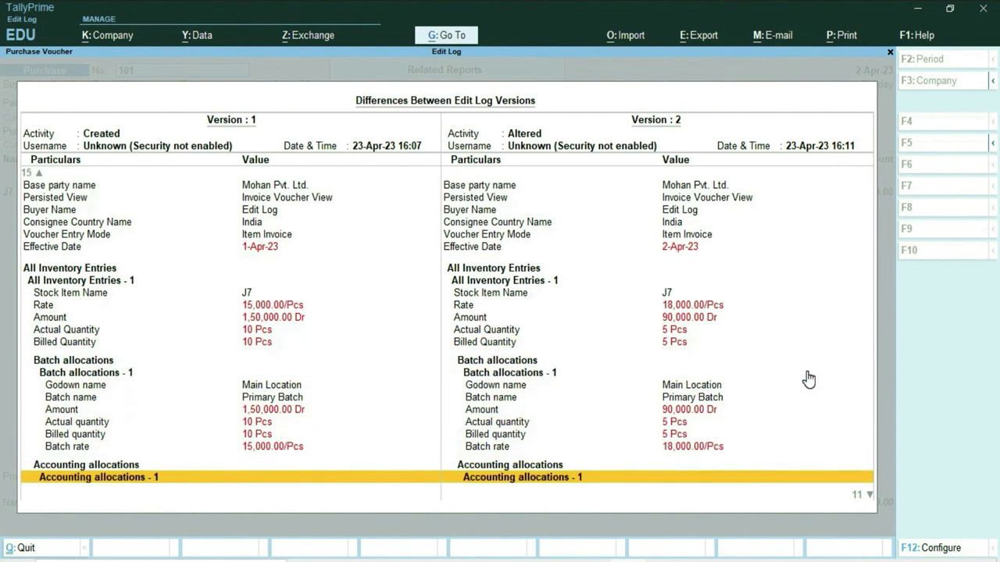
pyautogui.press('Down')
pyautogui.press('Down')
pyautogui.press('Down')
pyautogui.press('Down')
pyautogui.press('Down')
pyautogui.press('Down')
pyautogui.press('Down')
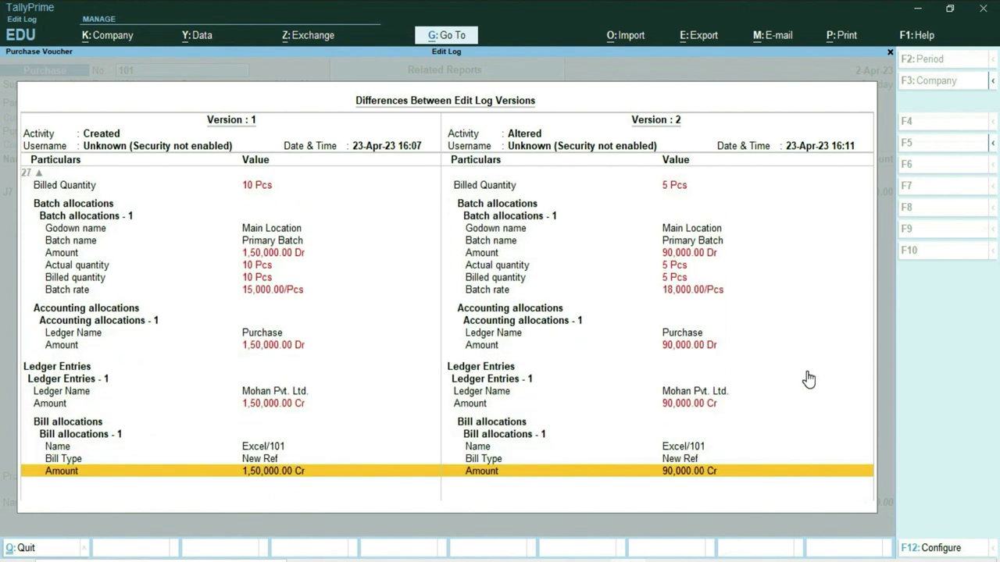
pyautogui.press('Up')
pyautogui.press('Up')
pyautogui.press('Up')
pyautogui.press('Up')
pyautogui.press('Up')
pyautogui.press('Up')
pyautogui.press('Up')
pyautogui.press('Up')
pyautogui.press('Up')
pyautogui.press('Up')
pyautogui.press('Up')
pyautogui.press('Up')
pyautogui.press('Up')
pyautogui.press('Up')
pyautogui.press('Up')
pyautogui.press('Up')
pyautogui.press('Up')
pyautogui.press('Up')
pyautogui.press('Up')
pyautogui.press('Up')
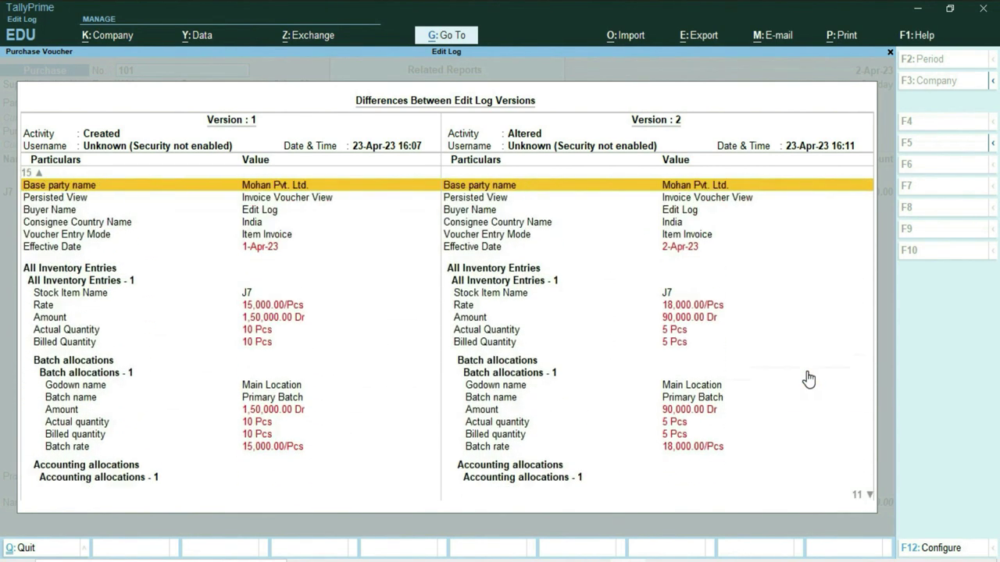
pyautogui.press('Up')
pyautogui.press('Up')
pyautogui.press('Up')
pyautogui.press('Up')
pyautogui.press('Up')
pyautogui.press('Up')
pyautogui.press('Up')
pyautogui.press('Up')
pyautogui.press('Up')
pyautogui.press('Up')
pyautogui.press('Up')
pyautogui.press('Up')
pyautogui.press('Up')
pyautogui.press('Up')
pyautogui.press('Up')
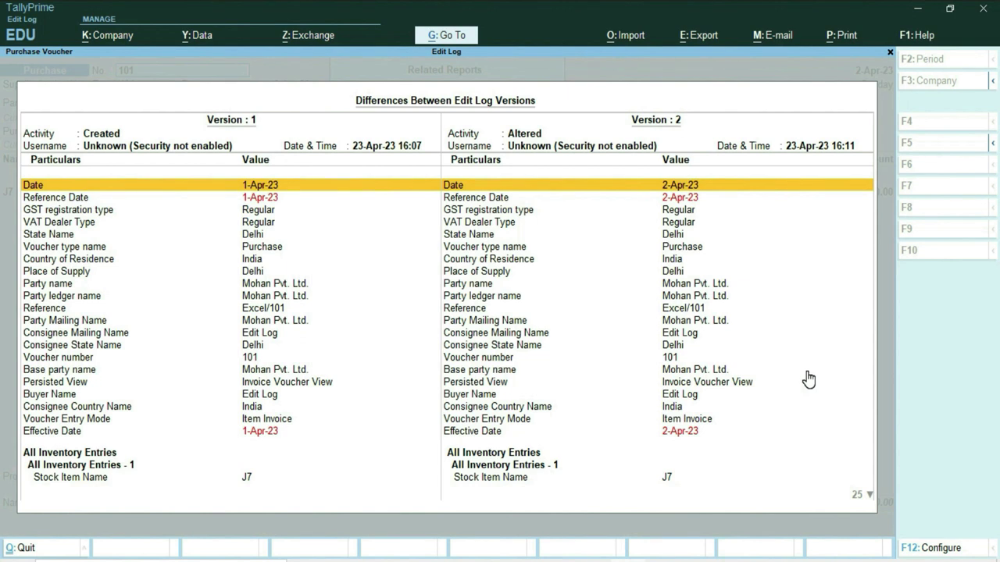
pyautogui.click(583, 259)
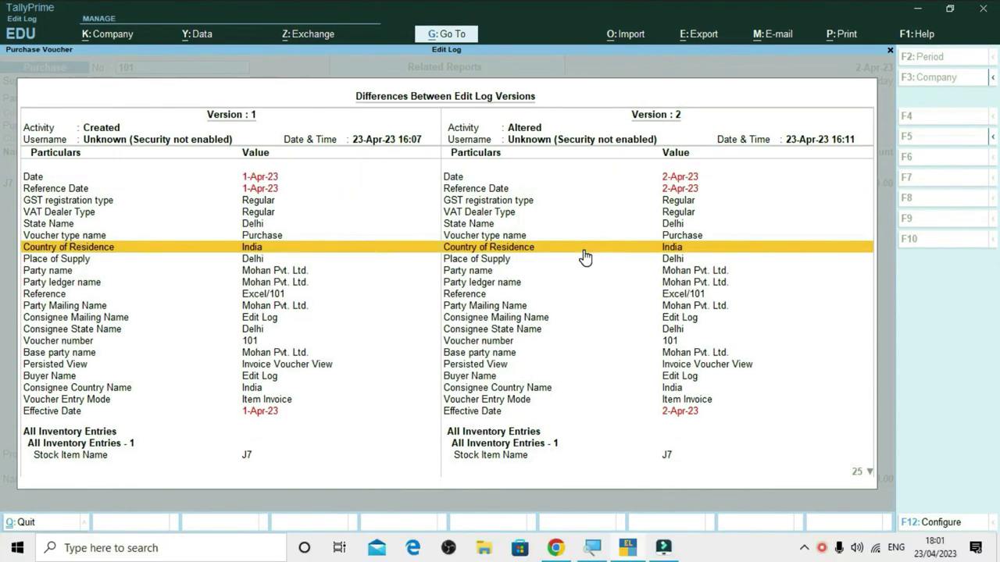